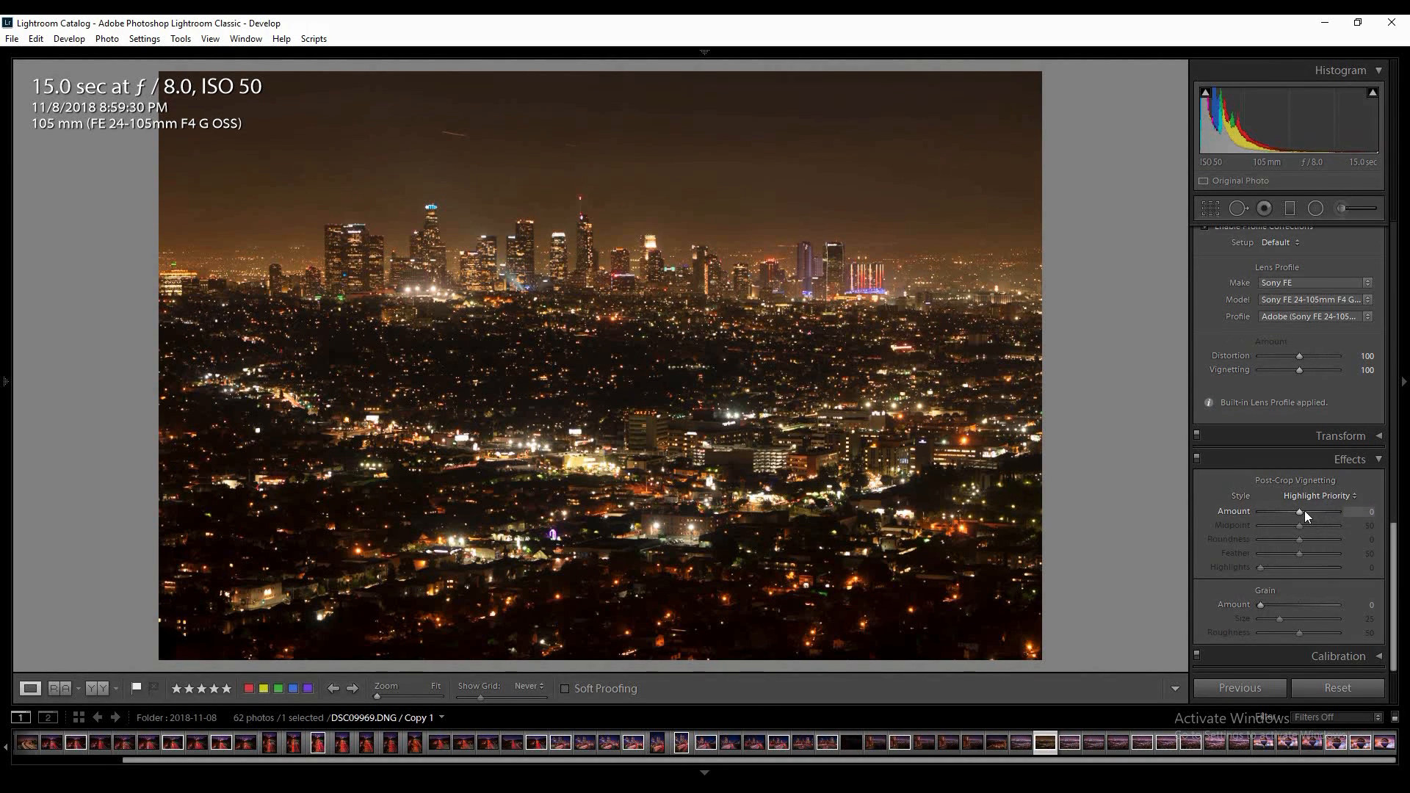
Add a post-crop vignette with an amount of -10 and a feather of 60.
{"action": "left_click", "coordinate": [1351, 511]}
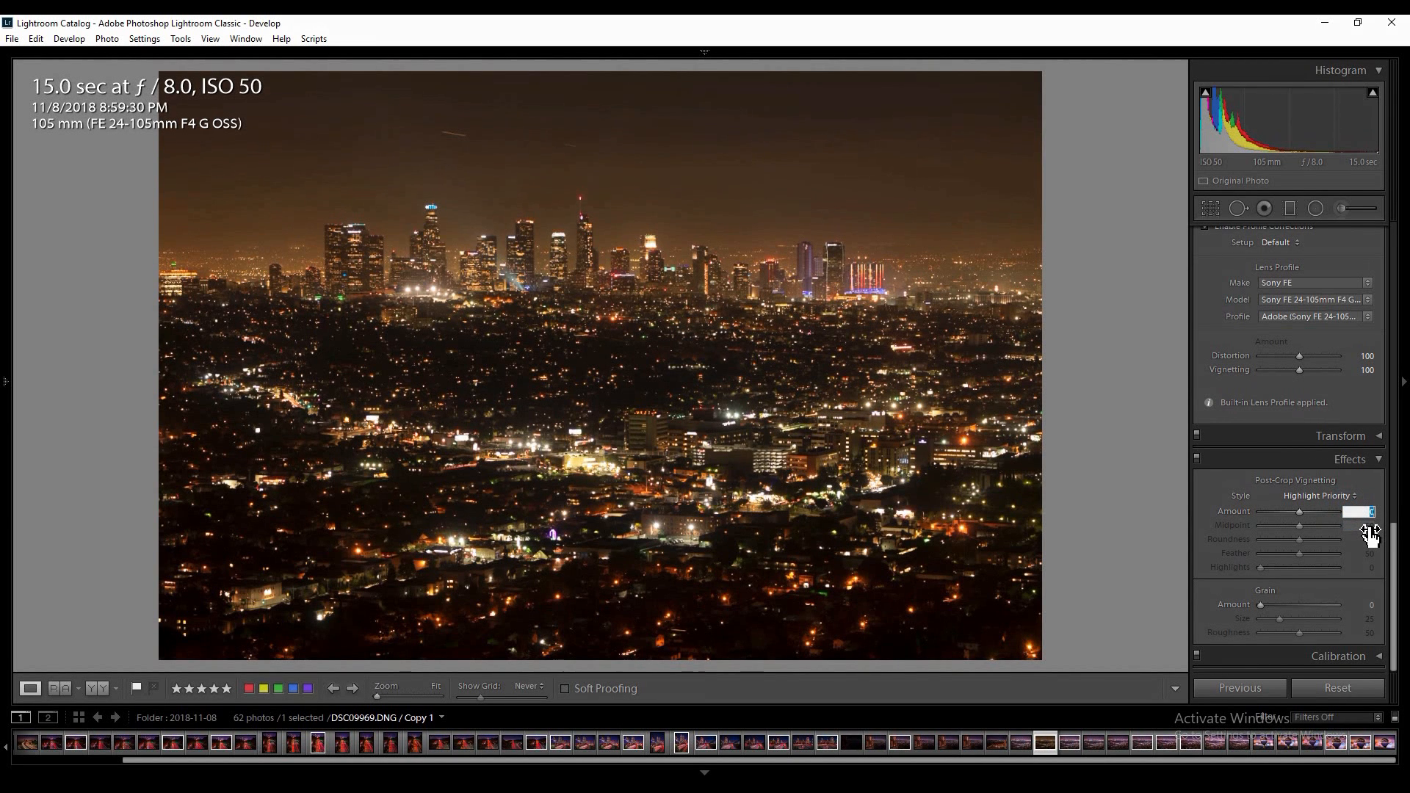
{"action": "type", "text": "-10"}
{"action": "key", "text": "Return"}
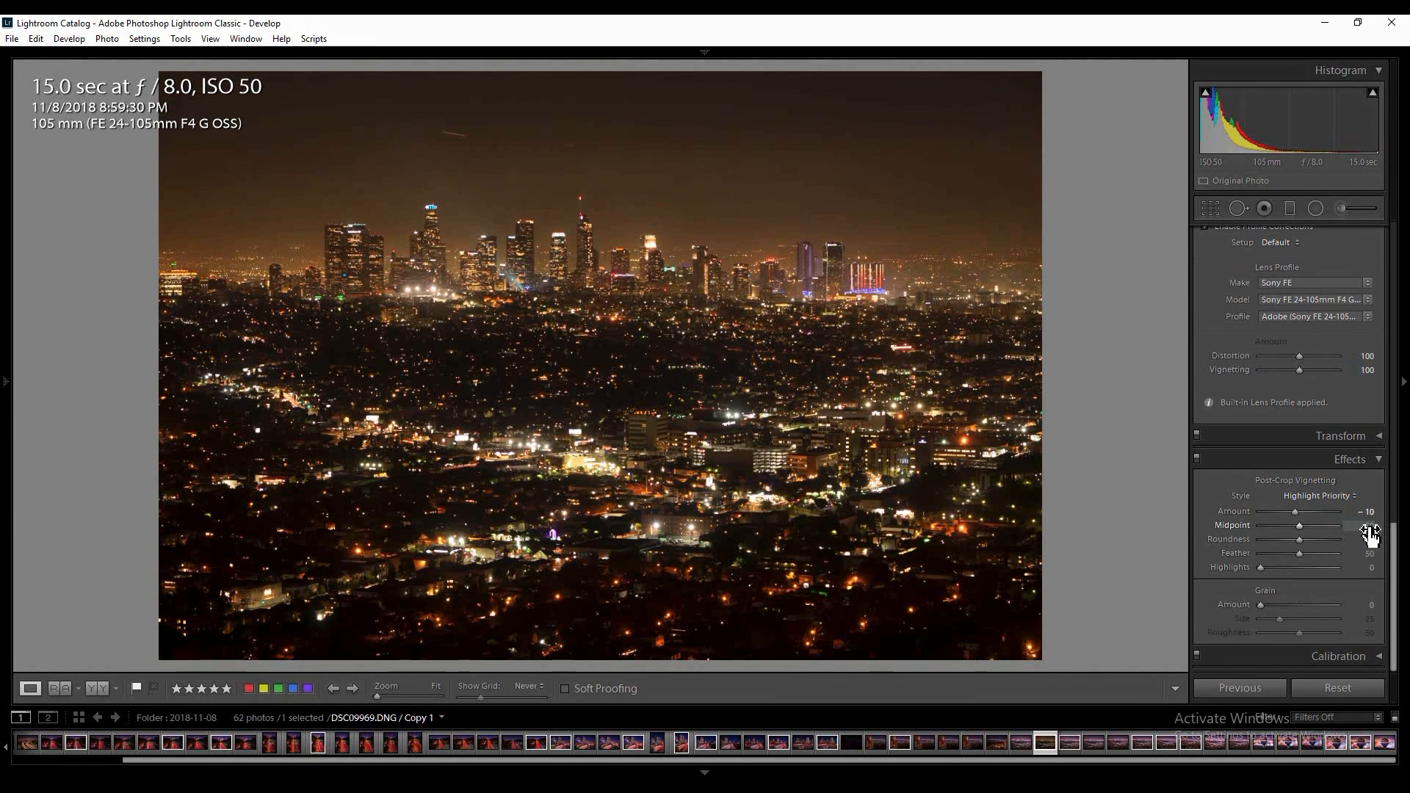
{"action": "left_click", "coordinate": [1303, 554]}
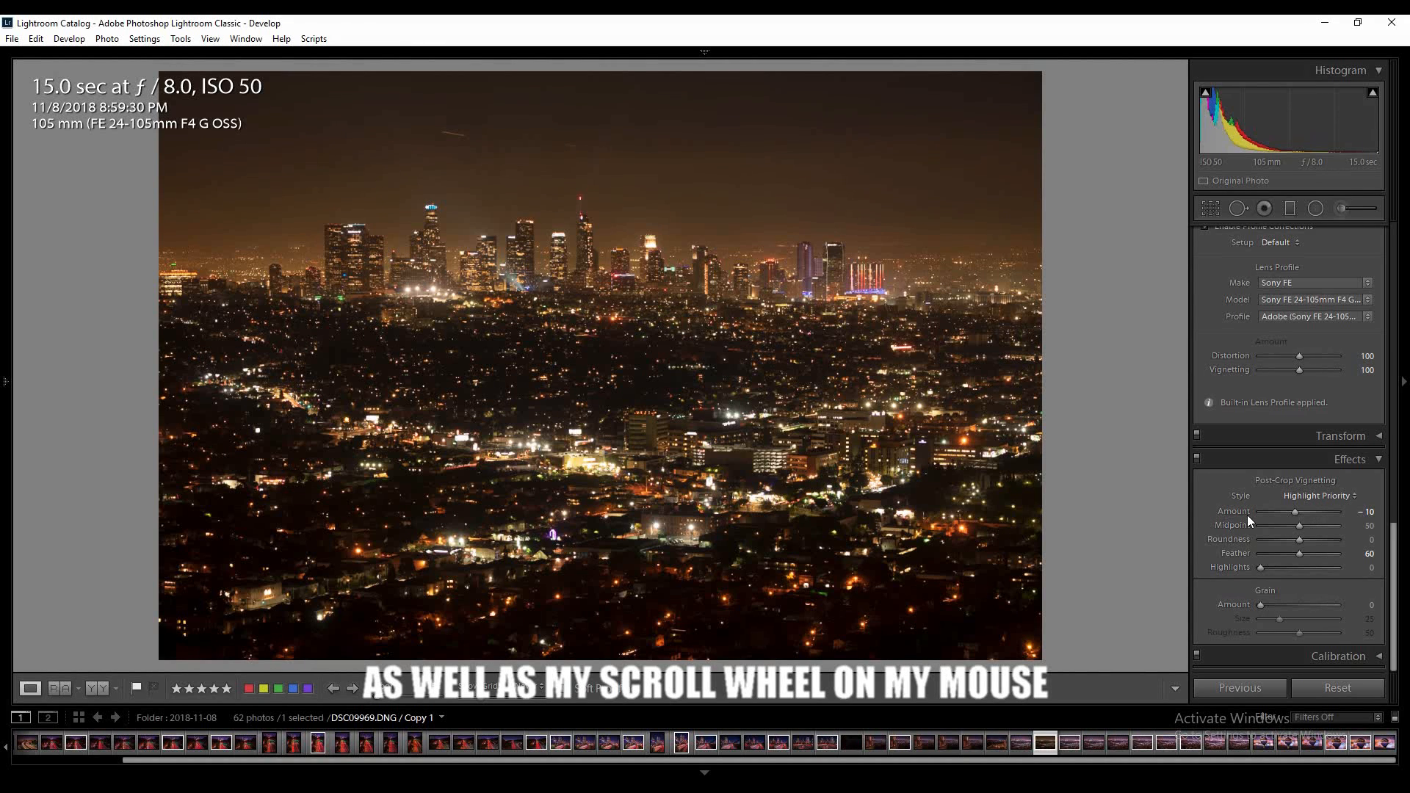
Turn on chromatic aberration removal in the photo's lens profile corrections.
{"action": "scroll", "coordinate": [1247, 515], "scroll_direction": "up", "scroll_amount": 3}
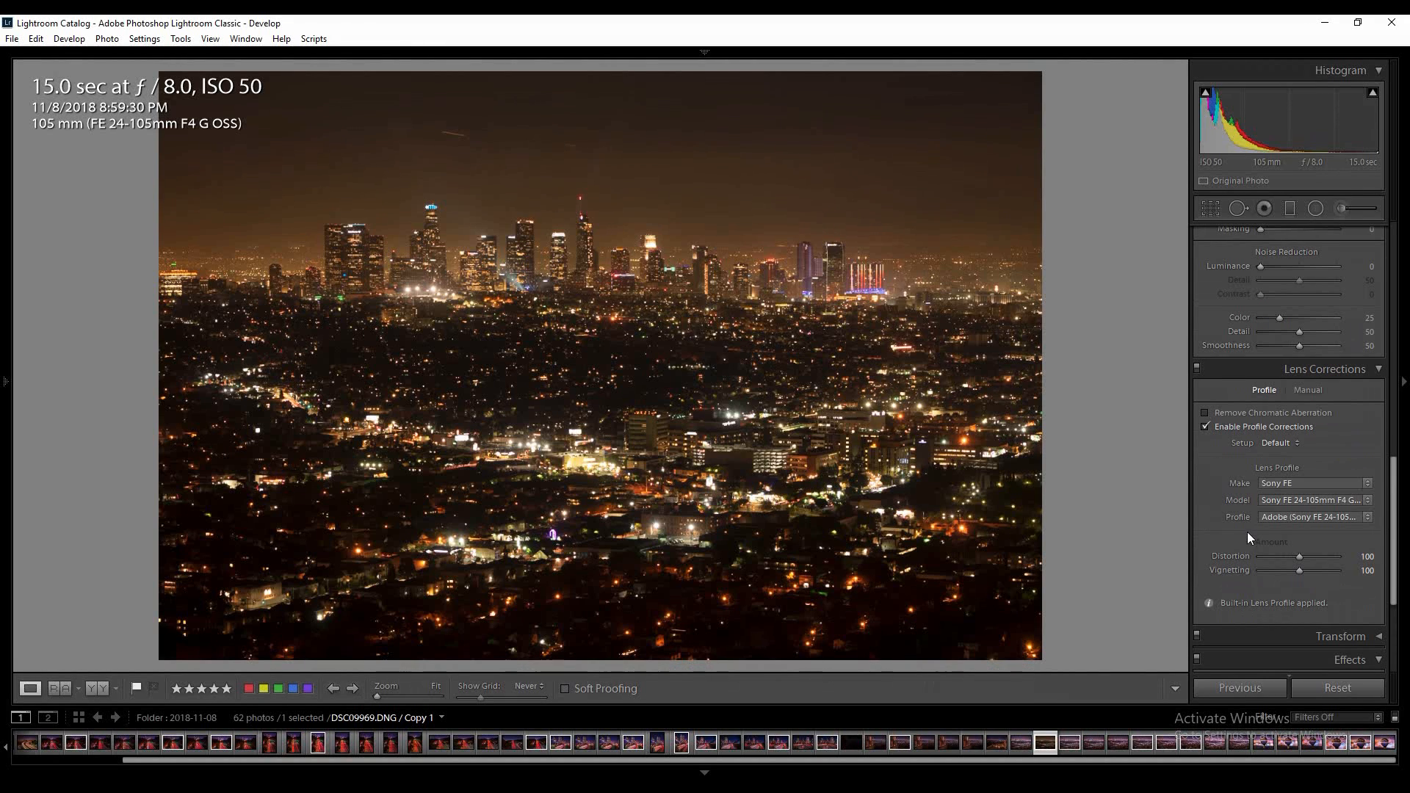
{"action": "left_click", "coordinate": [1243, 417]}
Try luminance noise reduction at 18, reset it to 0, and set the sharpening amount to 0.
{"action": "scroll", "coordinate": [1244, 547], "scroll_direction": "up", "scroll_amount": 3}
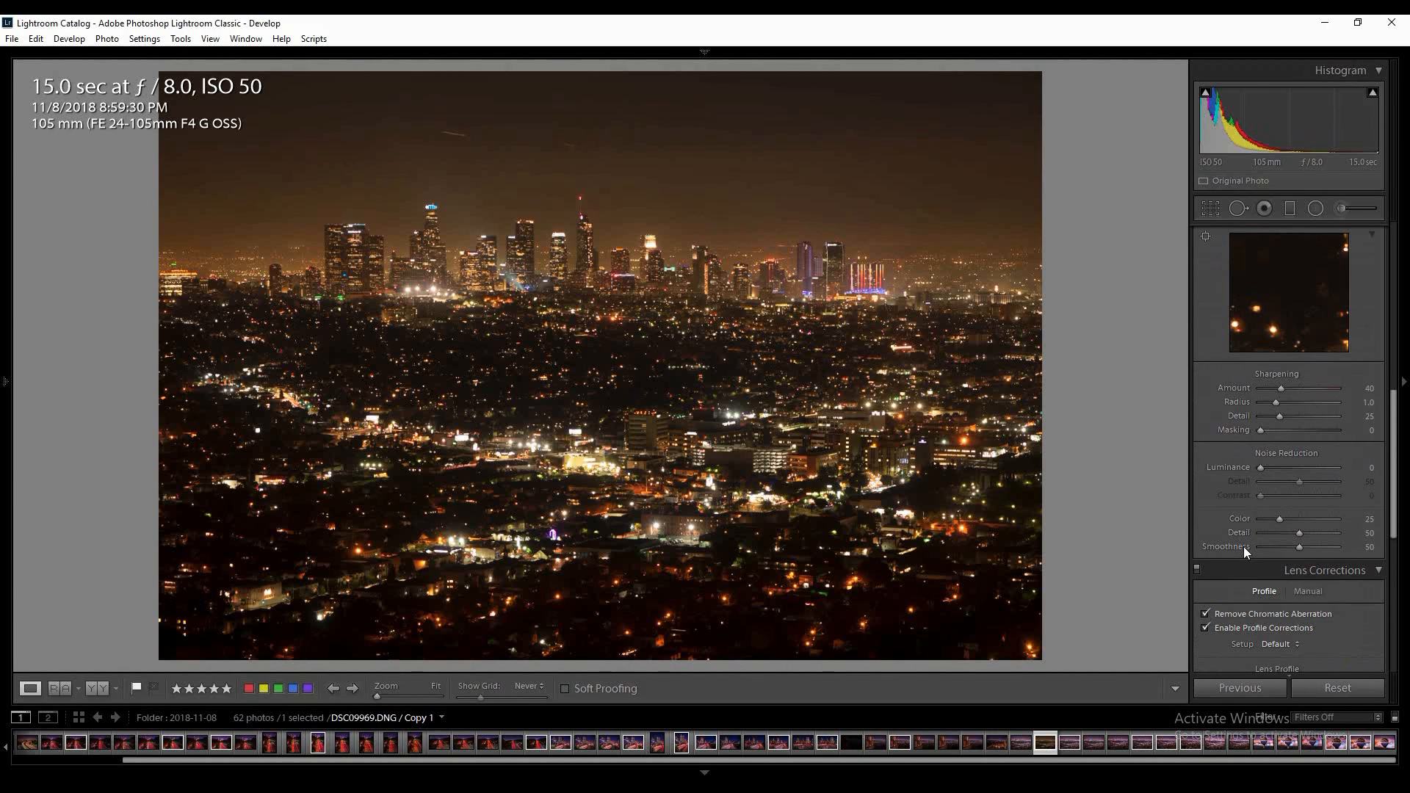
{"action": "left_click_drag", "start_coordinate": [1259, 469], "coordinate": [1275, 470]}
{"action": "left_click", "coordinate": [1301, 483]}
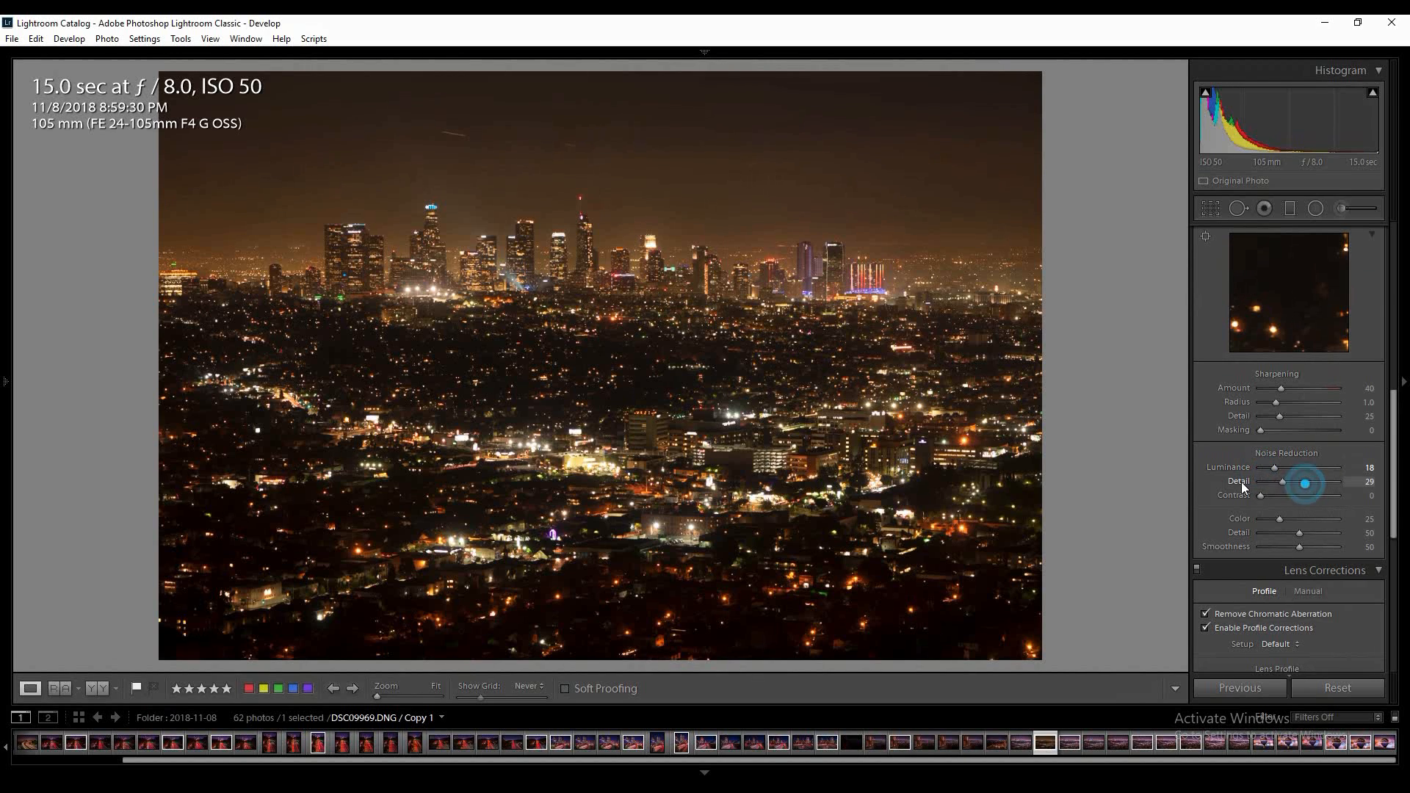
{"action": "double_click", "coordinate": [1274, 467]}
{"action": "left_click_drag", "start_coordinate": [1276, 422], "coordinate": [1232, 392]}
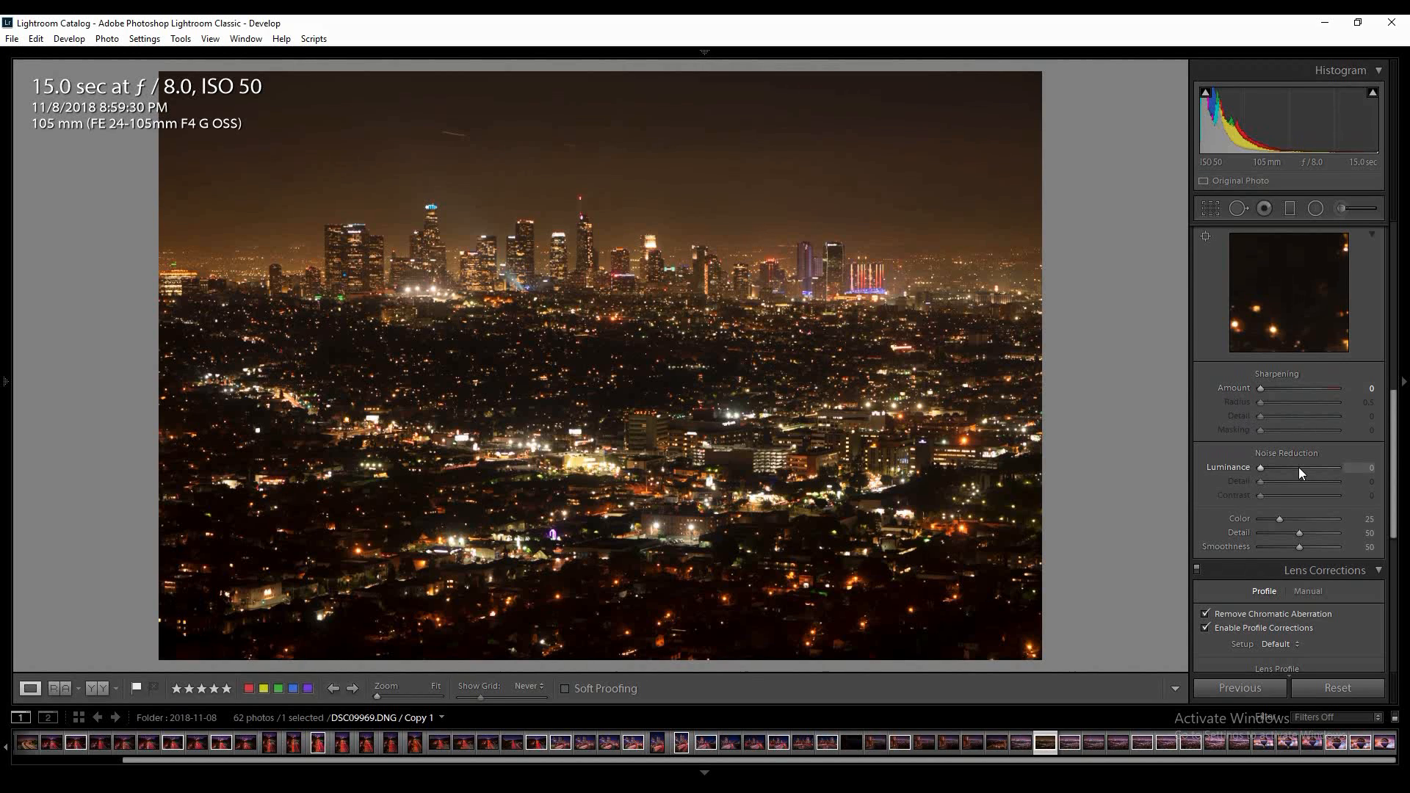
Set the saturation of the Magenta color range to -15 in the HSL color adjustments.
{"action": "scroll", "coordinate": [1254, 499], "scroll_direction": "up", "scroll_amount": 2}
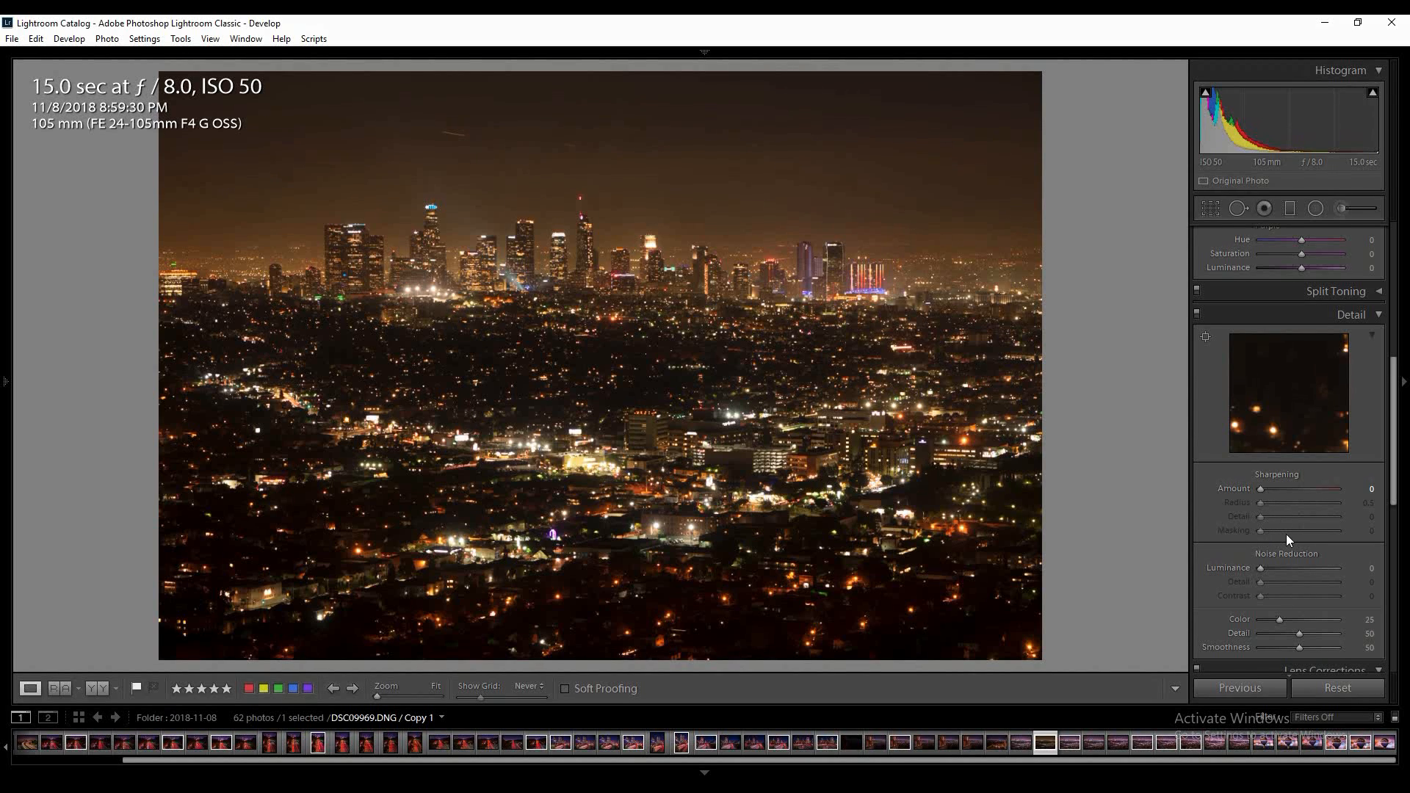
{"action": "scroll", "coordinate": [1286, 535], "scroll_direction": "up", "scroll_amount": 3}
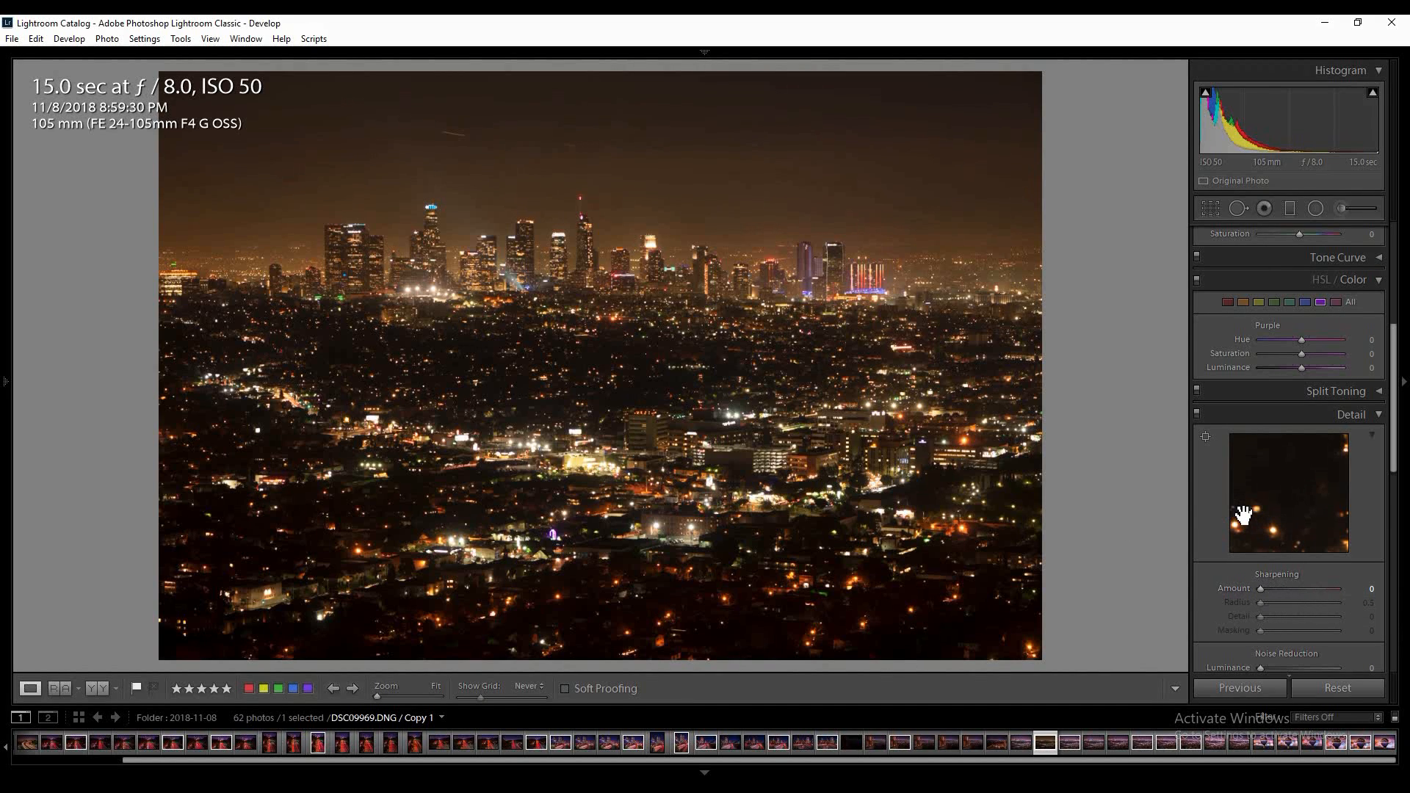
{"action": "scroll", "coordinate": [1262, 615], "scroll_direction": "down", "scroll_amount": 3}
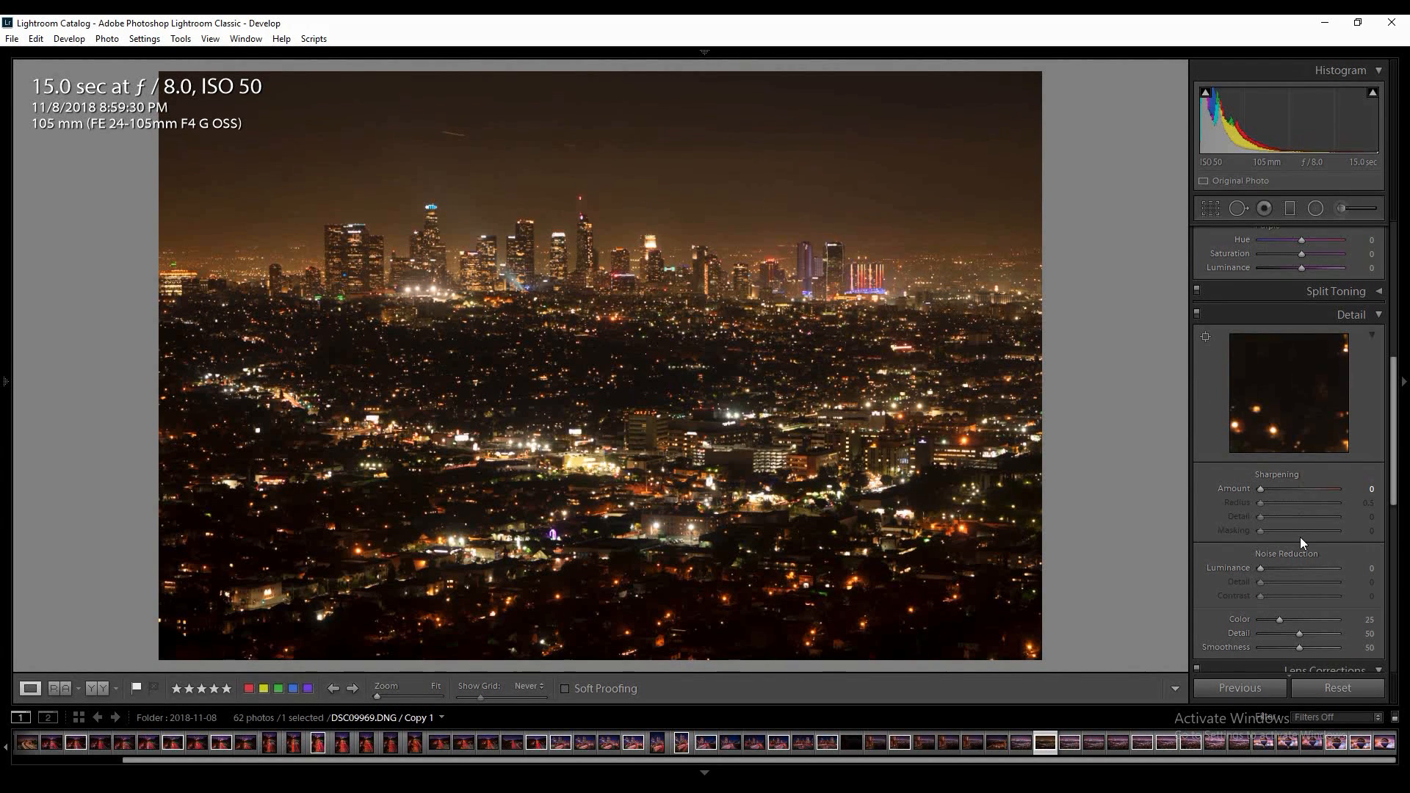
{"action": "scroll", "coordinate": [1295, 509], "scroll_direction": "up", "scroll_amount": 3}
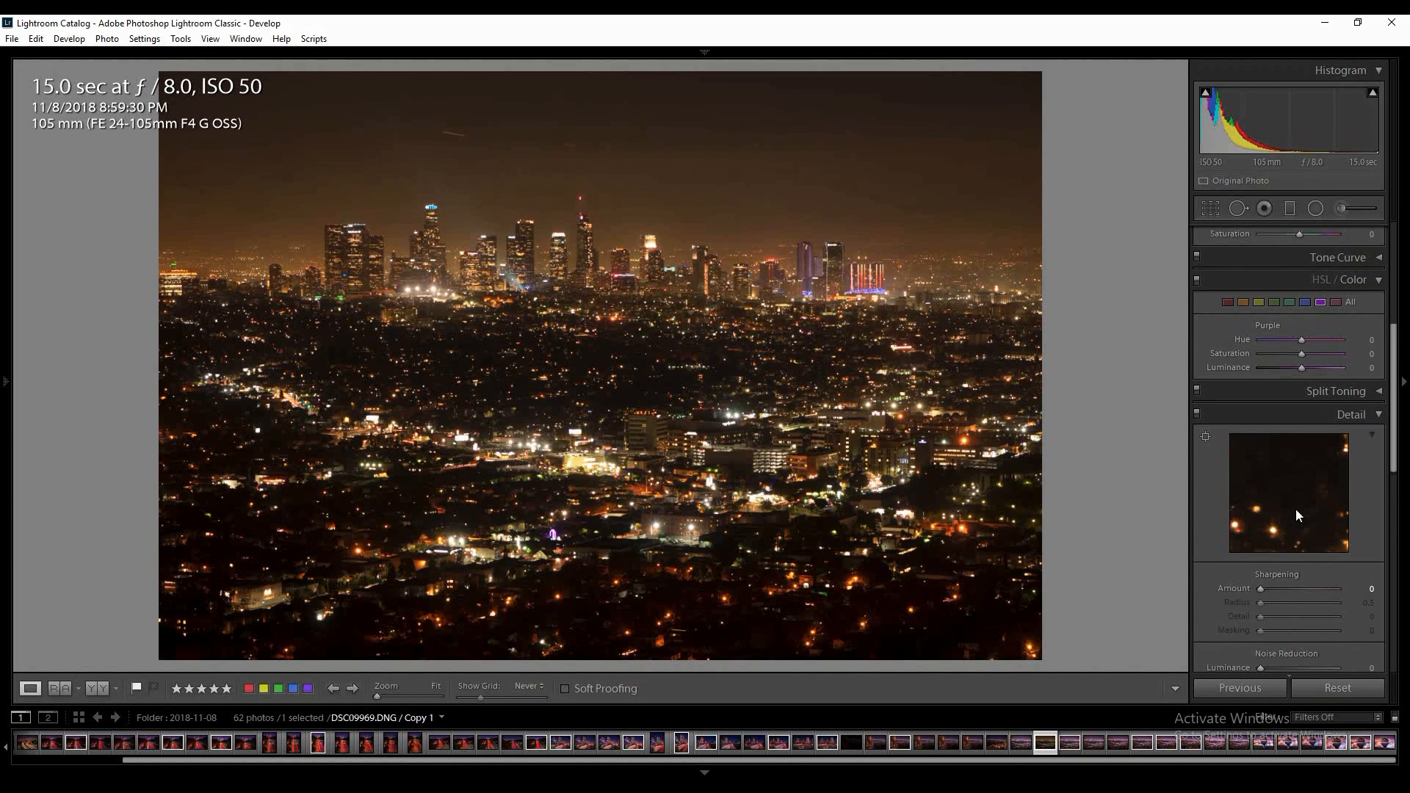
{"action": "scroll", "coordinate": [1295, 509], "scroll_direction": "up", "scroll_amount": 3}
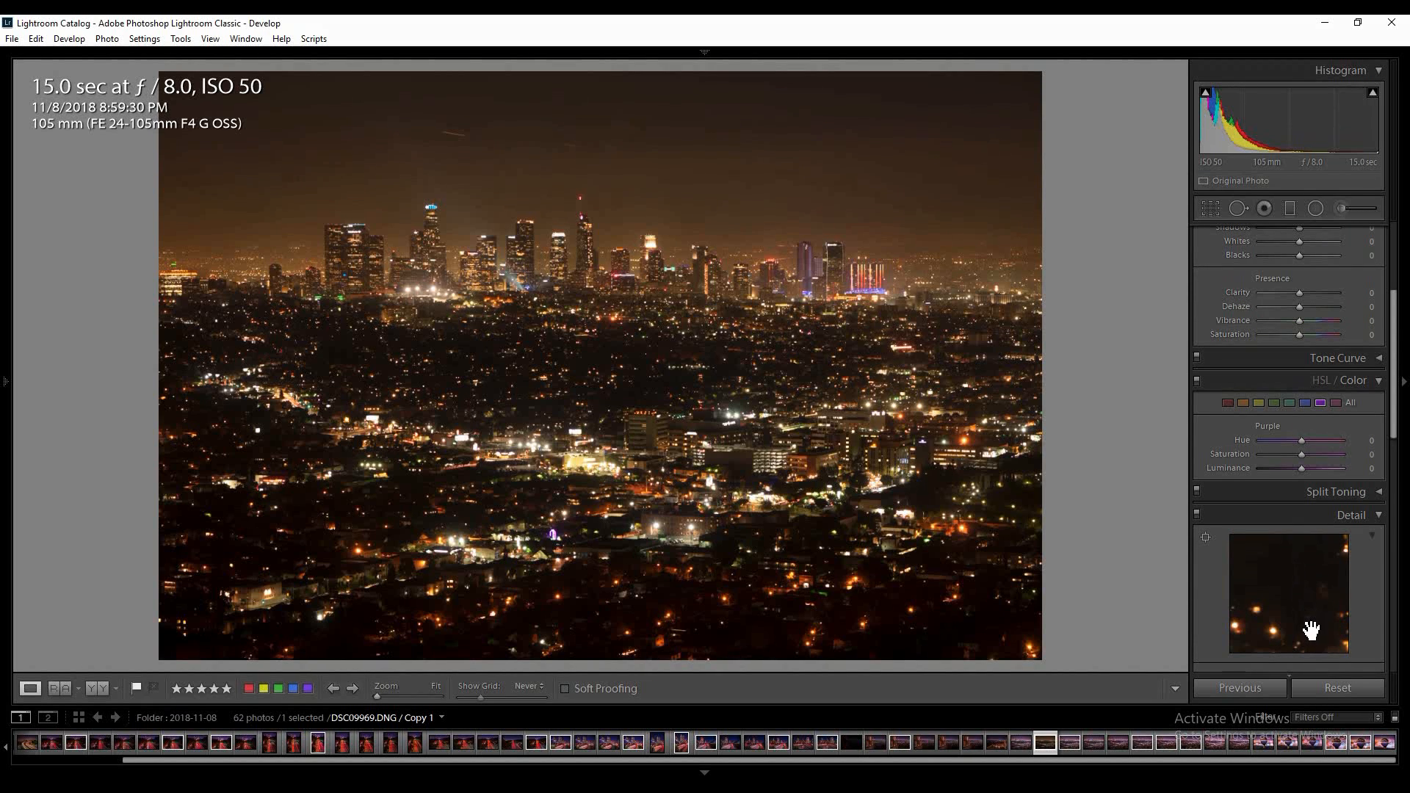
{"action": "scroll", "coordinate": [1310, 628], "scroll_direction": "up", "scroll_amount": 3}
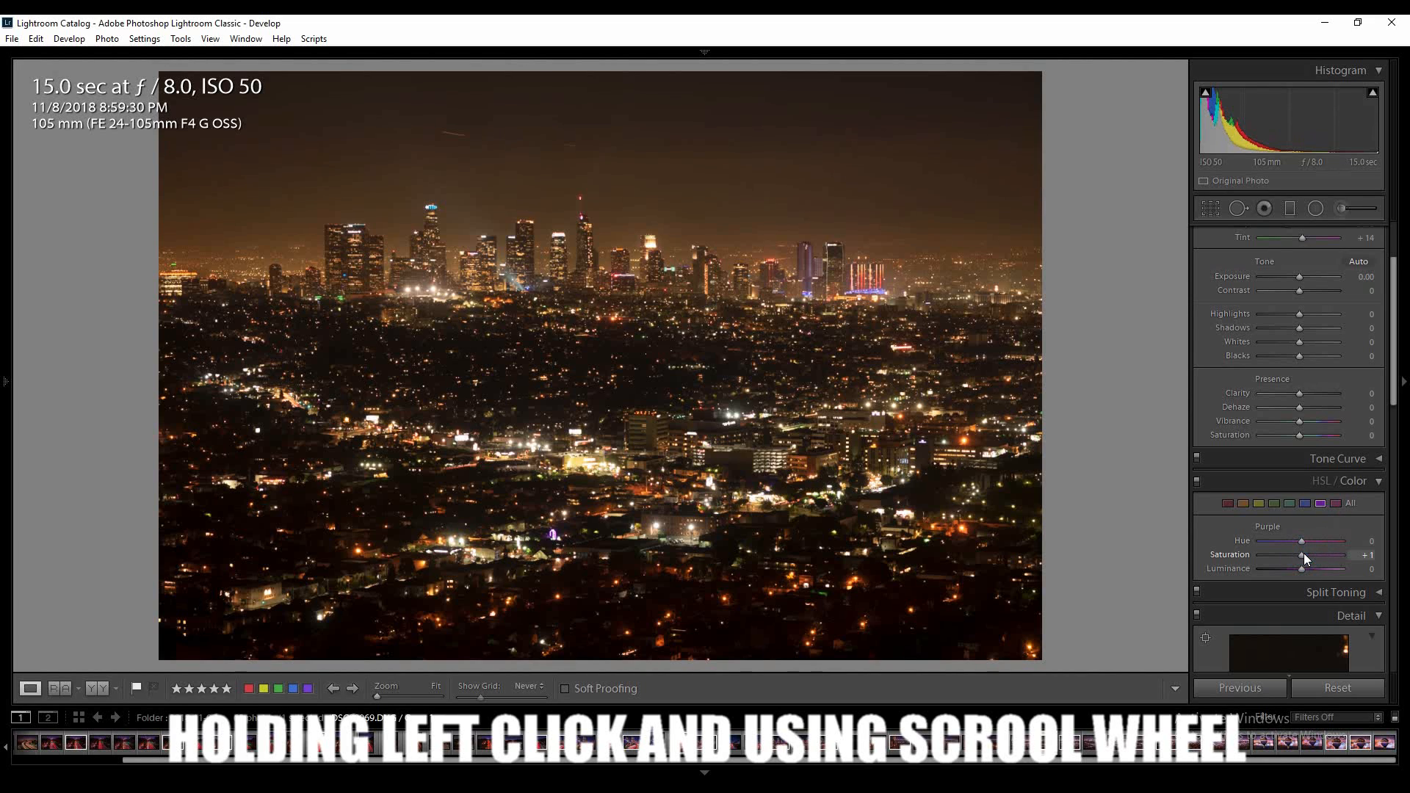
{"action": "left_click", "coordinate": [1333, 507]}
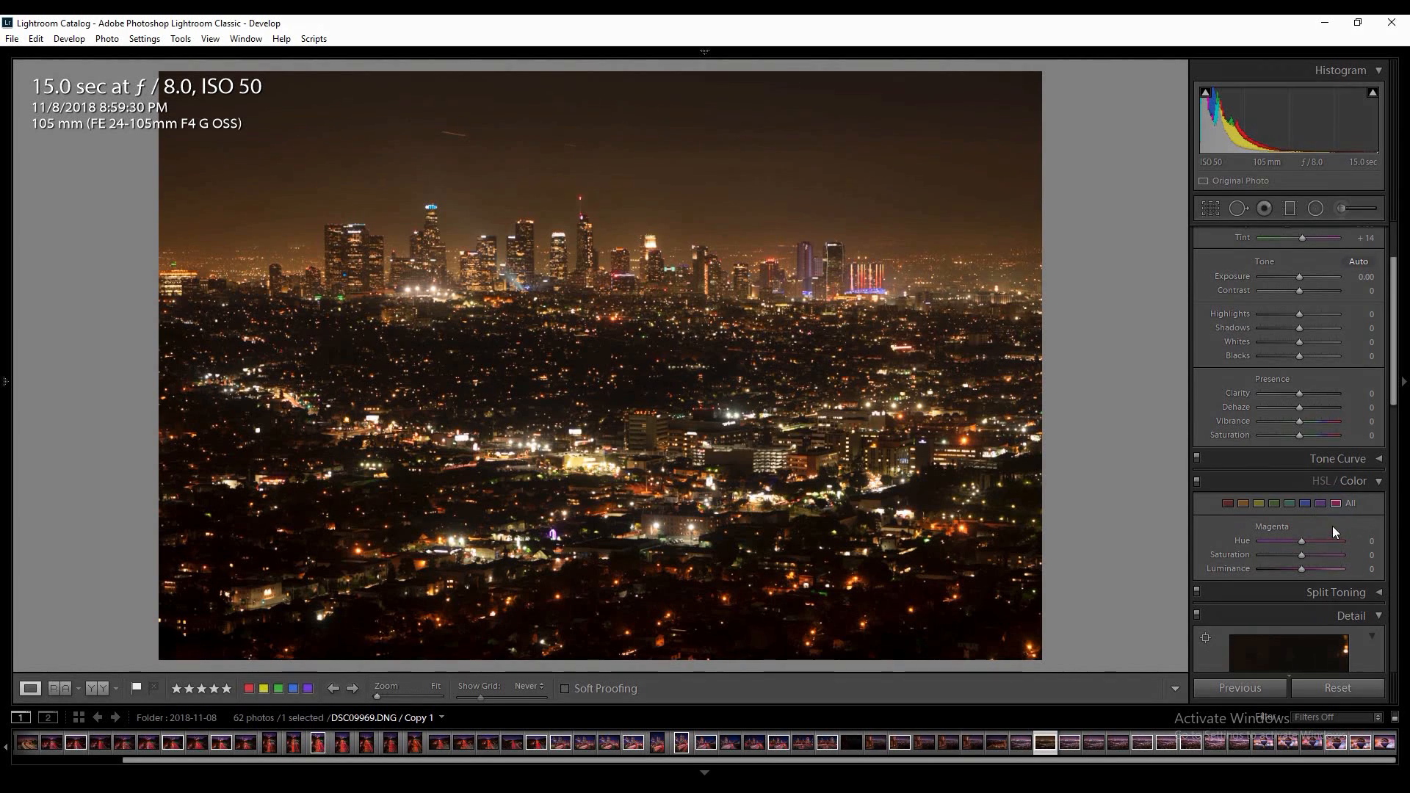
{"action": "left_click", "coordinate": [1371, 555]}
{"action": "type", "text": "- 15"}
{"action": "key", "text": "Return"}
Lower the Green saturation to about -14 and the Aqua saturation to -24.
{"action": "left_click", "coordinate": [1275, 504]}
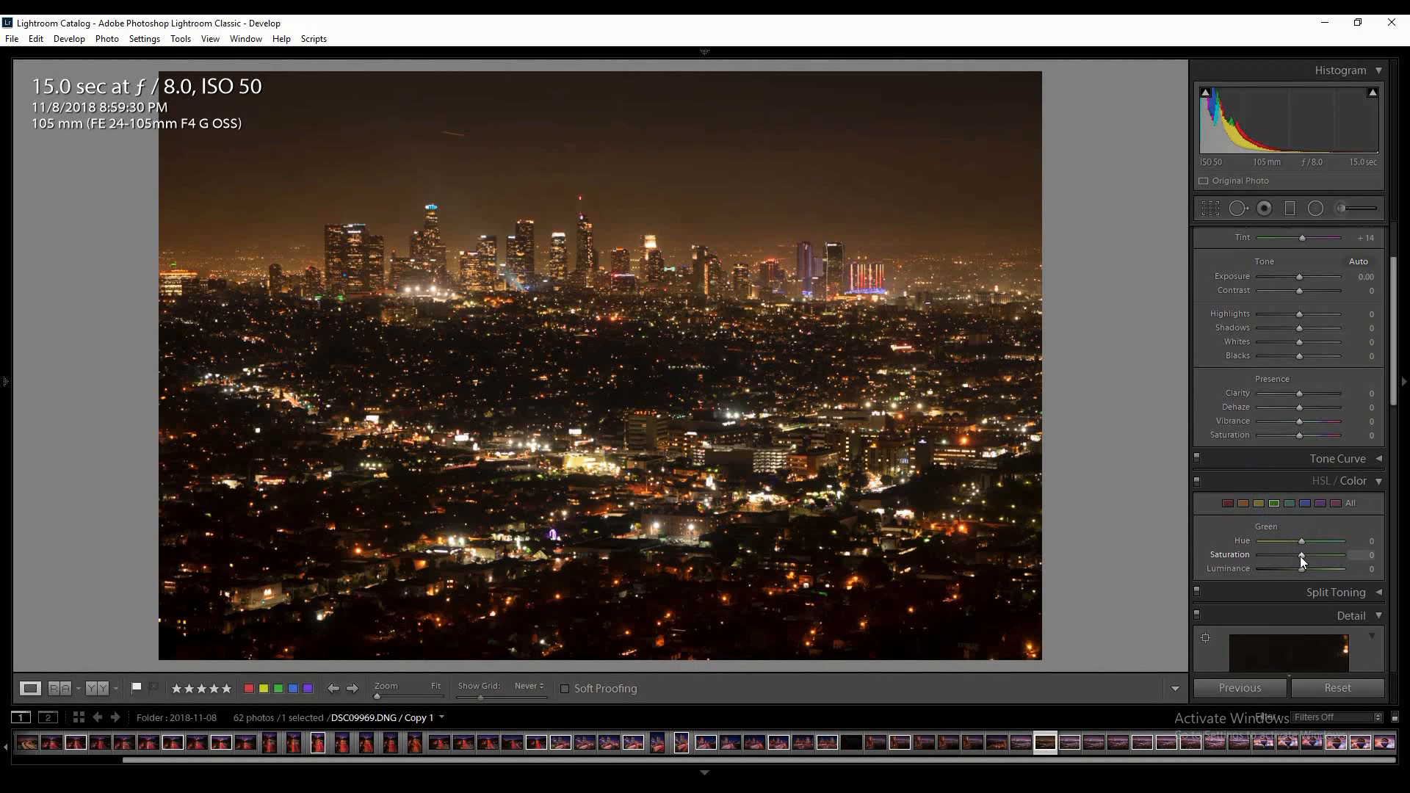
{"action": "scroll", "coordinate": [1298, 552], "scroll_direction": "down", "scroll_amount": 5}
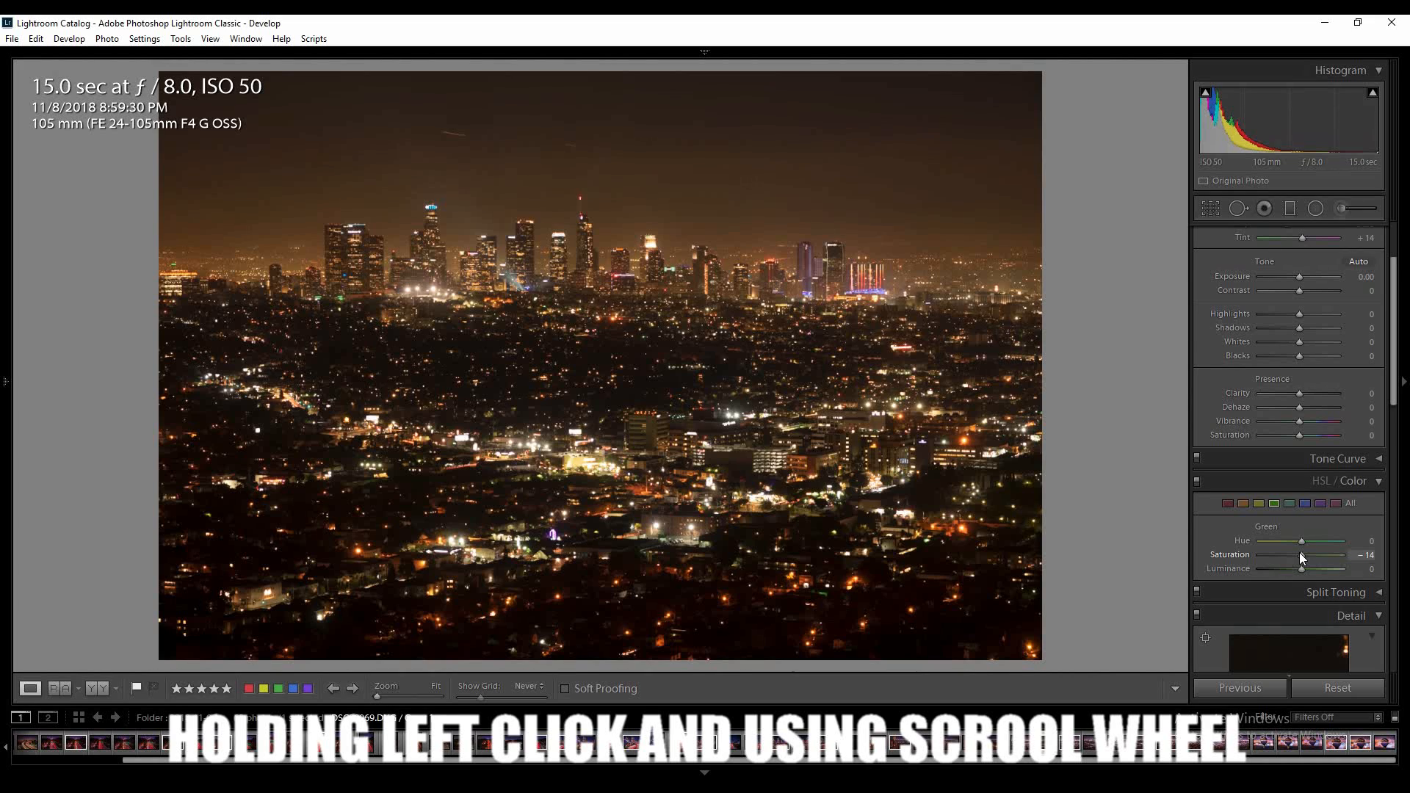
{"action": "left_click", "coordinate": [1290, 504]}
{"action": "scroll", "coordinate": [1300, 556], "scroll_direction": "down", "scroll_amount": 1}
{"action": "scroll", "coordinate": [1300, 555], "scroll_direction": "down", "scroll_amount": 1}
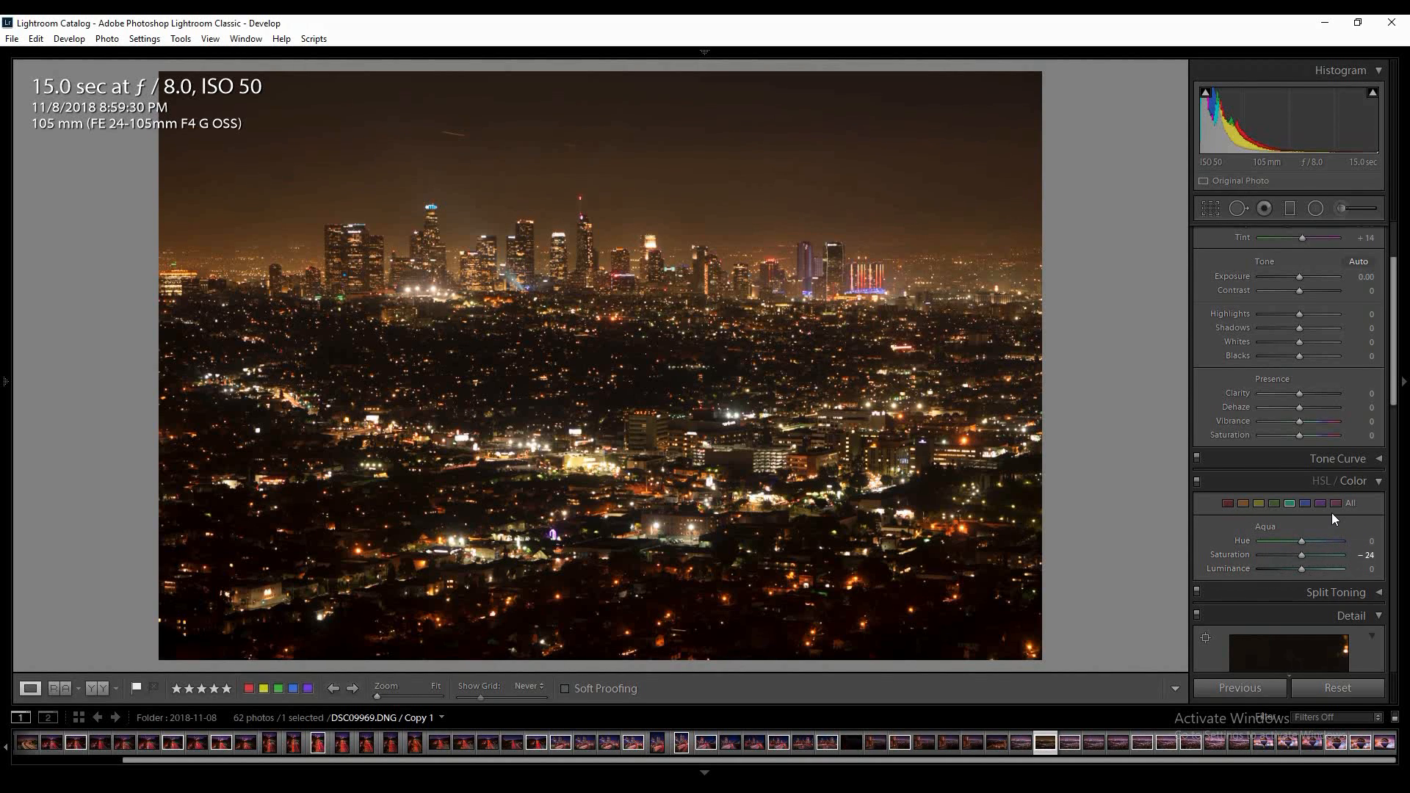
Straighten the photo automatically with Crop & Straighten, keep the angle at -0.24, and apply the crop.
{"action": "scroll", "coordinate": [1240, 521], "scroll_direction": "up", "scroll_amount": 3}
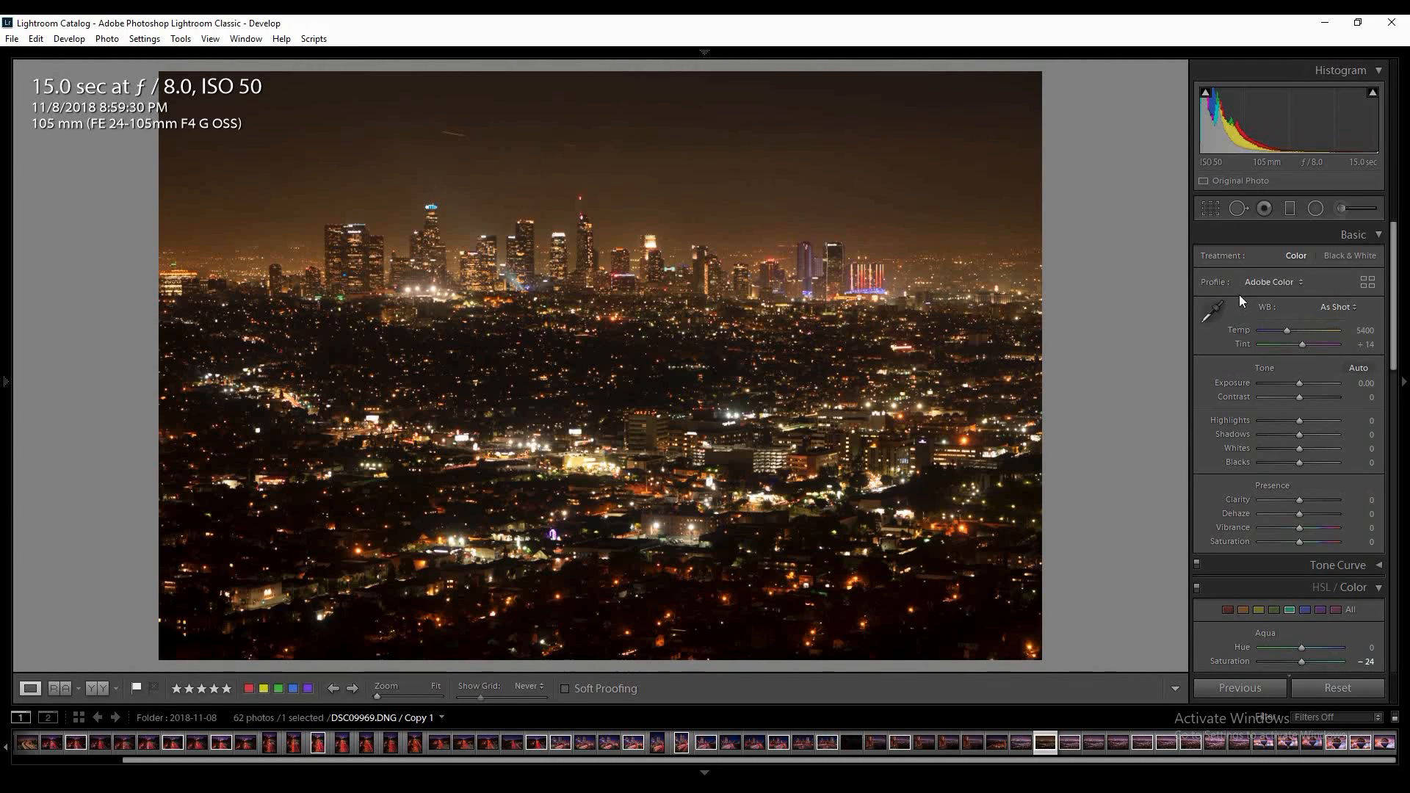
{"action": "left_click", "coordinate": [1211, 209]}
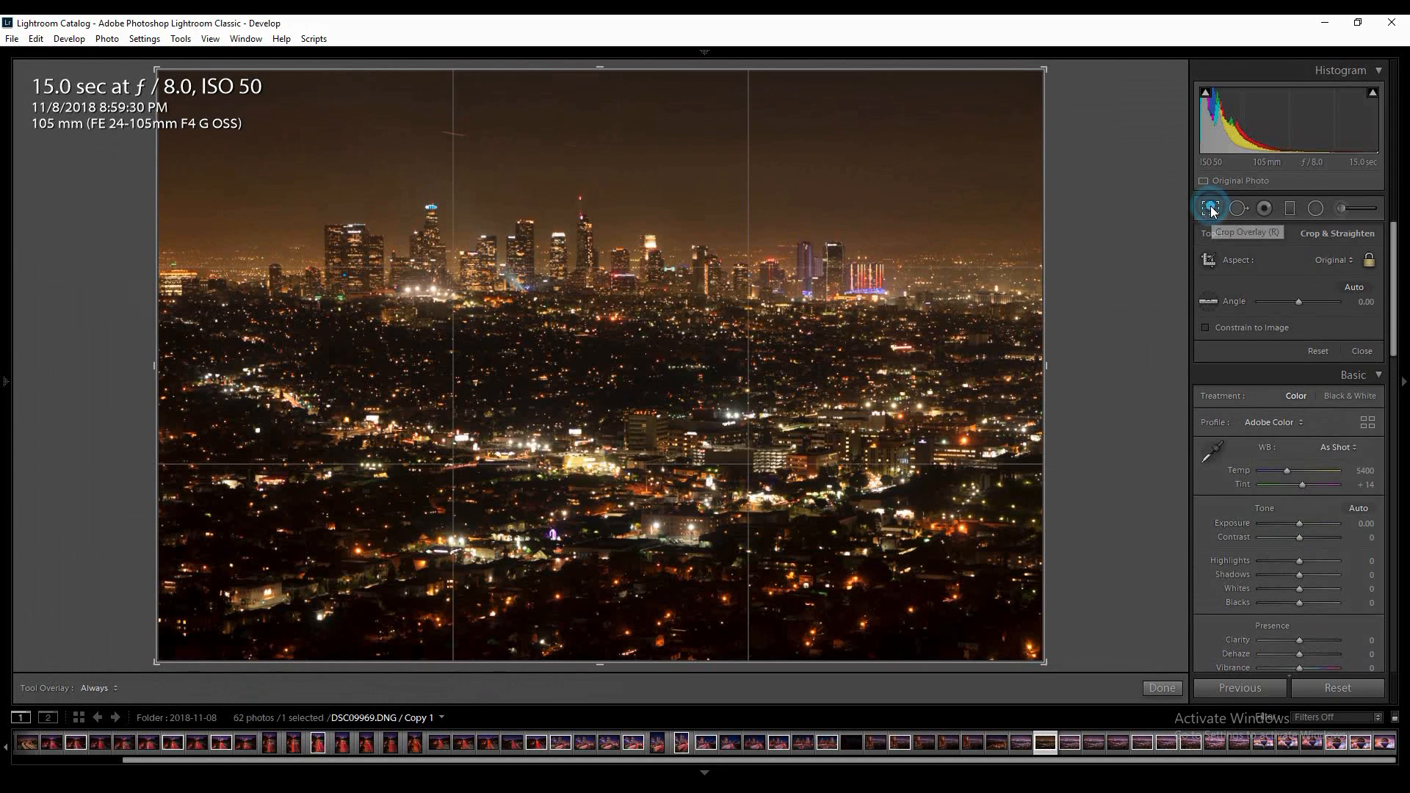
{"action": "left_click", "coordinate": [1351, 287]}
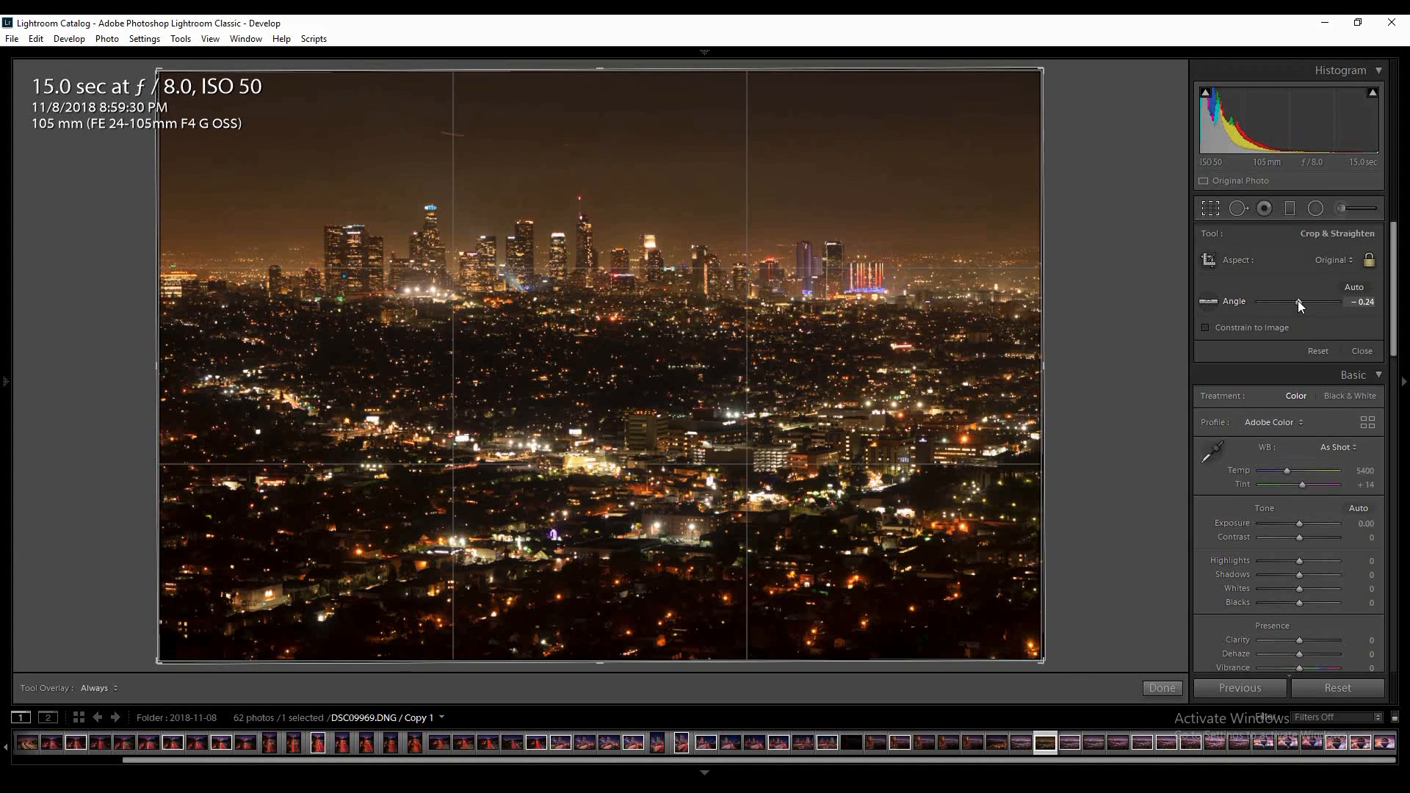
{"action": "left_click_drag", "start_coordinate": [1297, 301], "coordinate": [1298, 301]}
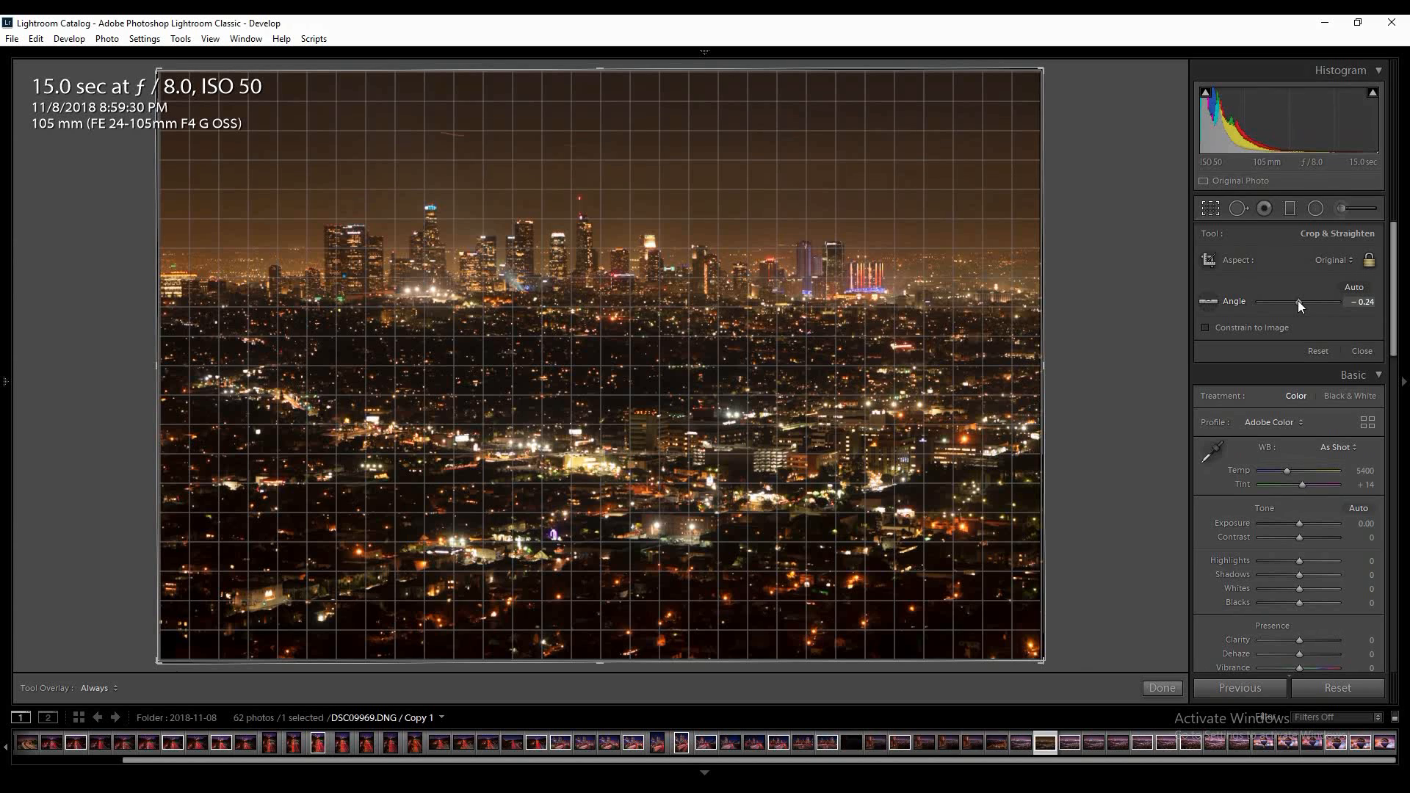
{"action": "left_click_drag", "start_coordinate": [1298, 302], "coordinate": [1297, 301]}
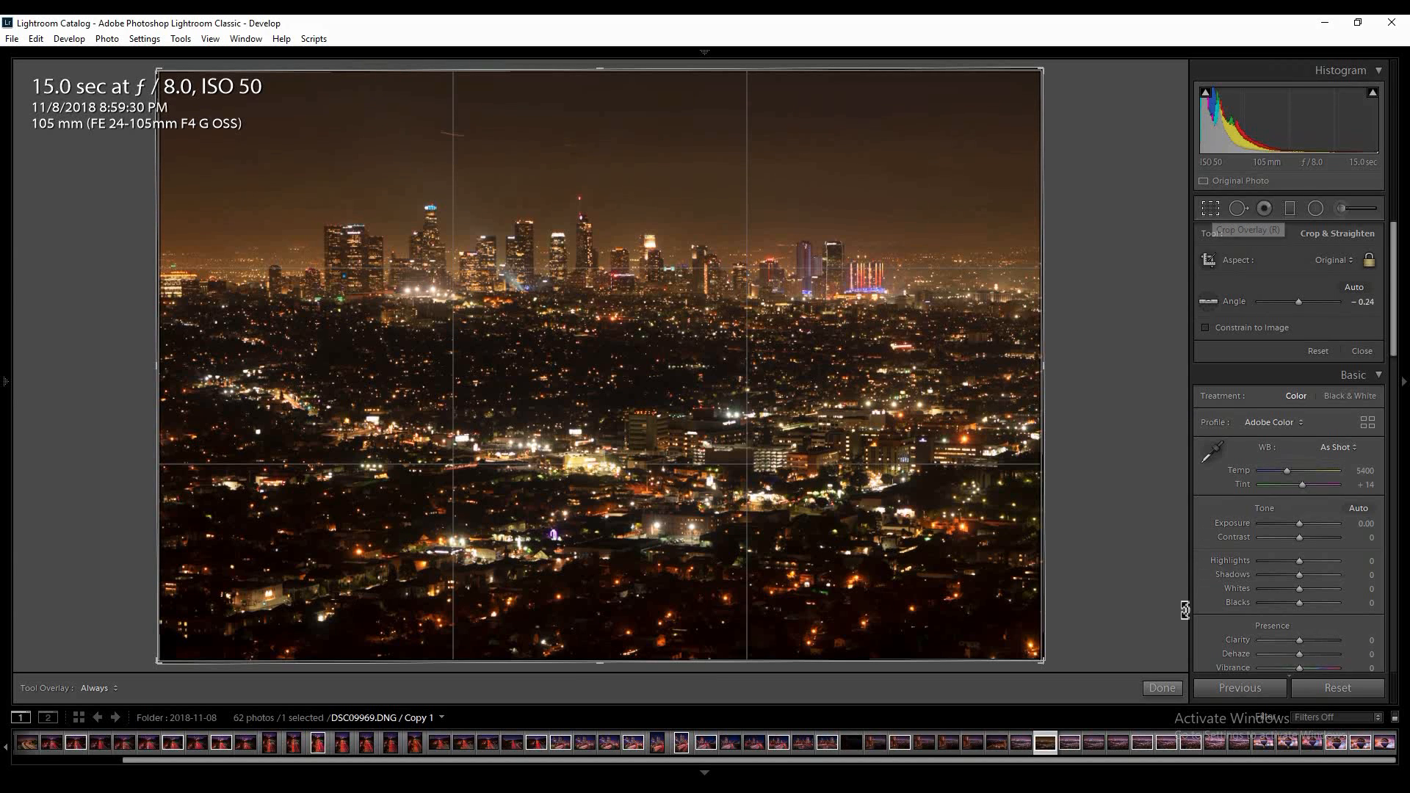
{"action": "left_click", "coordinate": [1161, 688]}
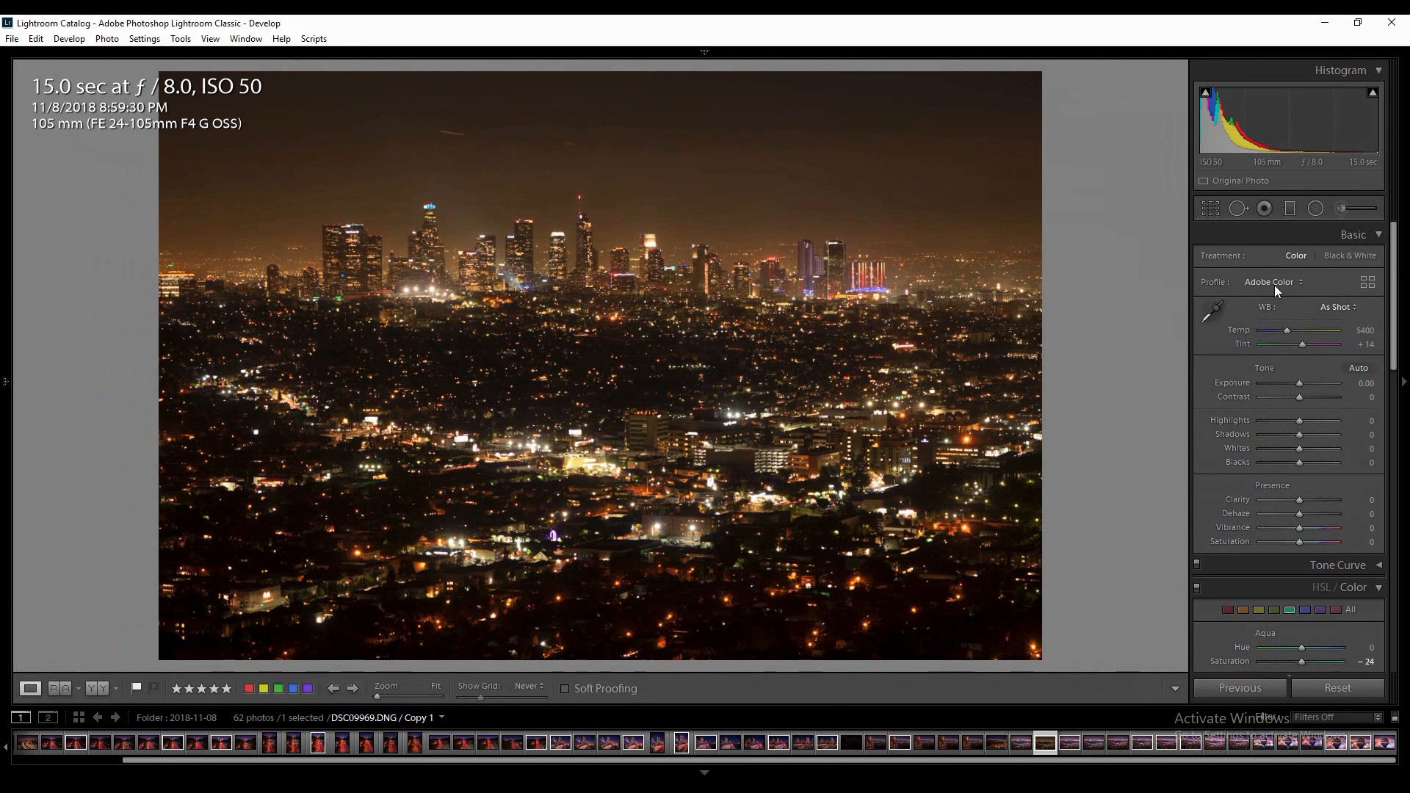
Set the white balance temperature to 3700 and the tint to +40.
{"action": "left_click", "coordinate": [1290, 330]}
{"action": "left_click", "coordinate": [1371, 332]}
{"action": "type", "text": "3700"}
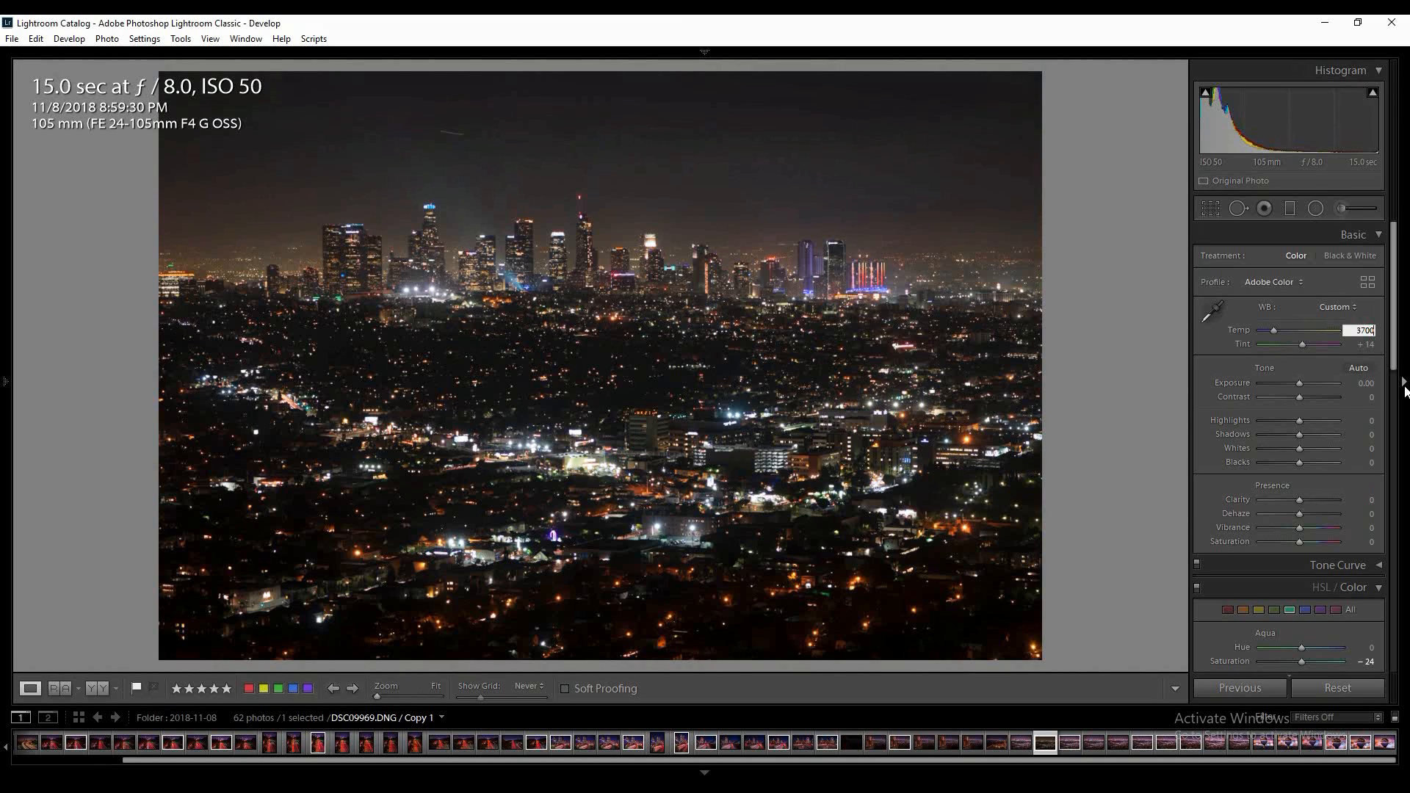
{"action": "key", "text": "Tab"}
{"action": "type", "text": "40"}
{"action": "key", "text": "Return"}
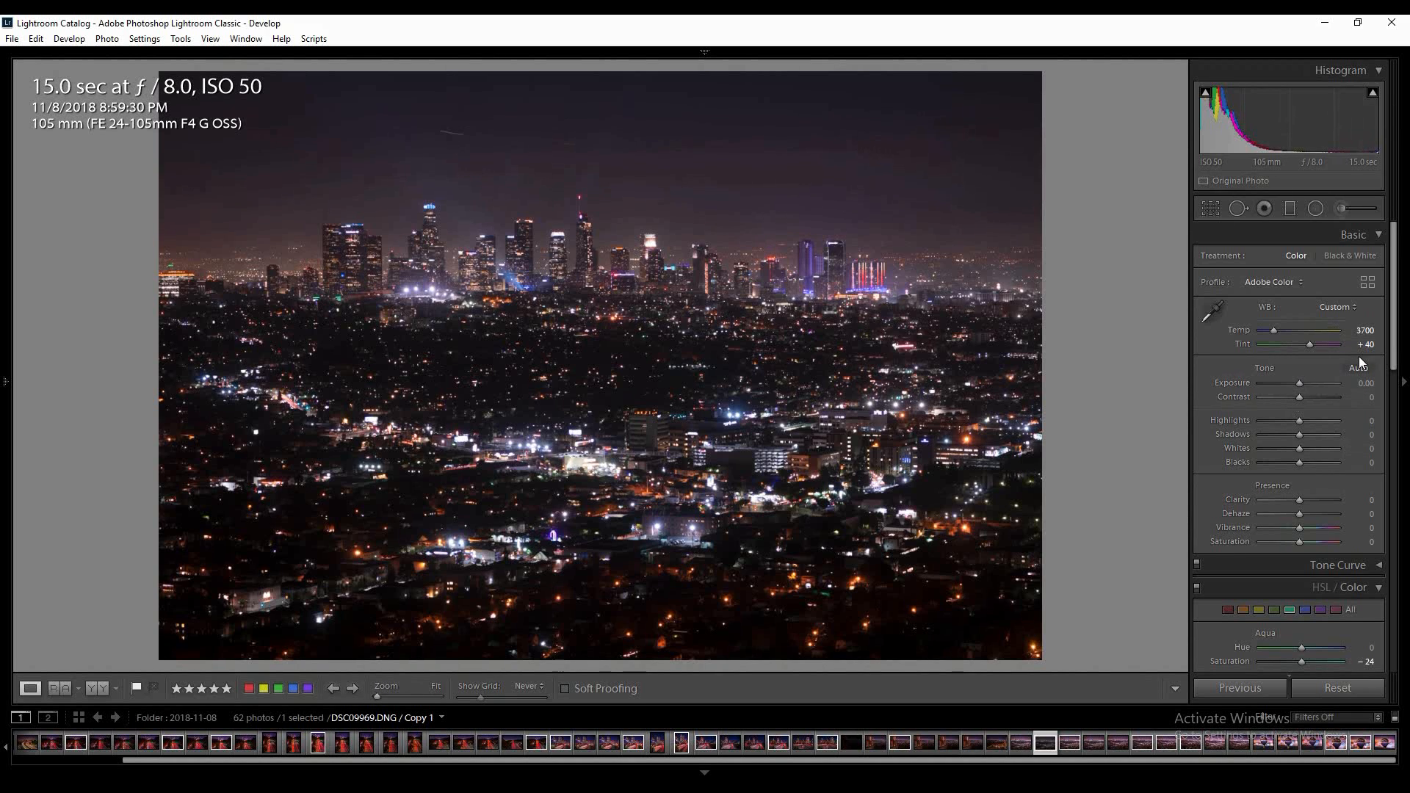
Raise the exposure to +1.65 and the contrast to +26.
{"action": "scroll", "coordinate": [1297, 384], "scroll_direction": "up", "scroll_amount": 7}
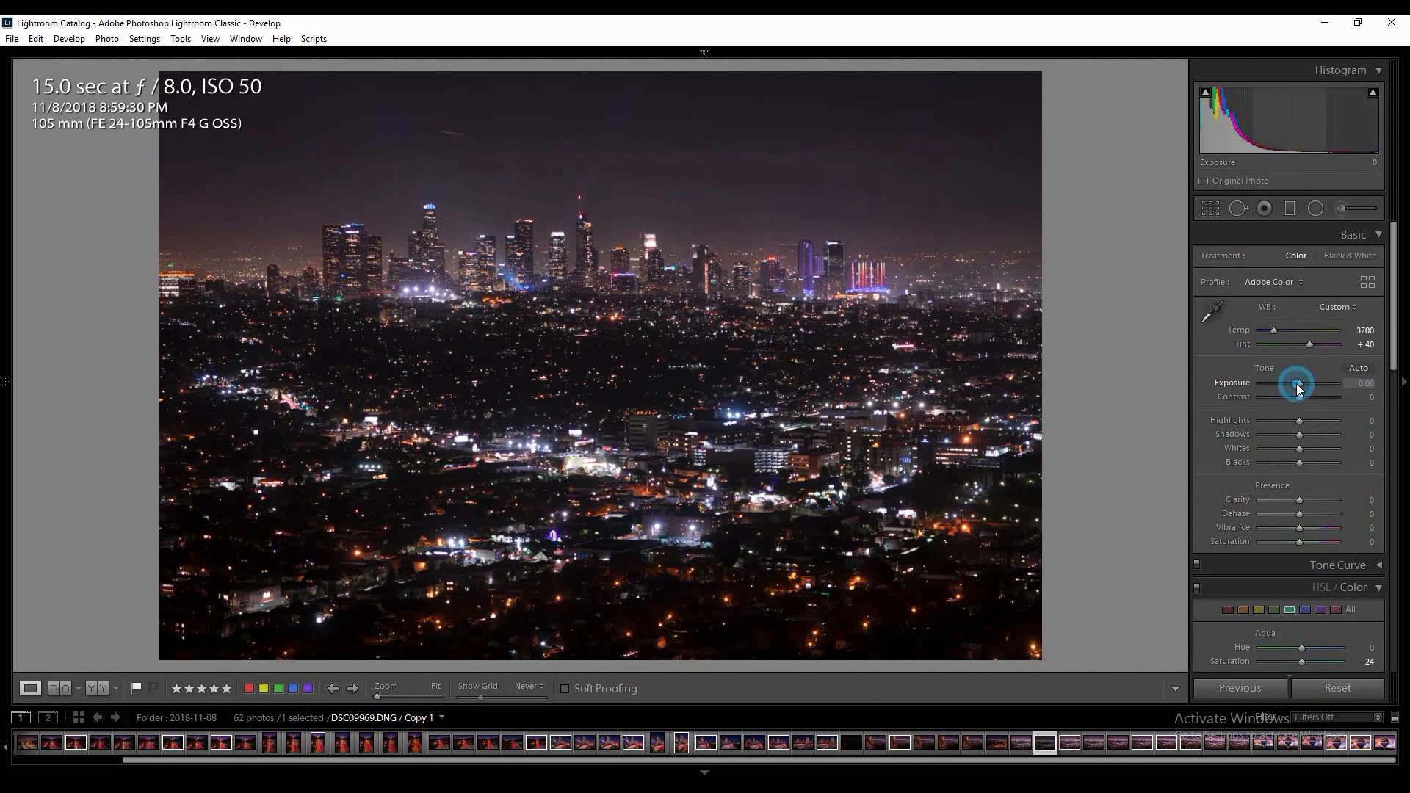
{"action": "scroll", "coordinate": [1298, 384], "scroll_direction": "up", "scroll_amount": 20}
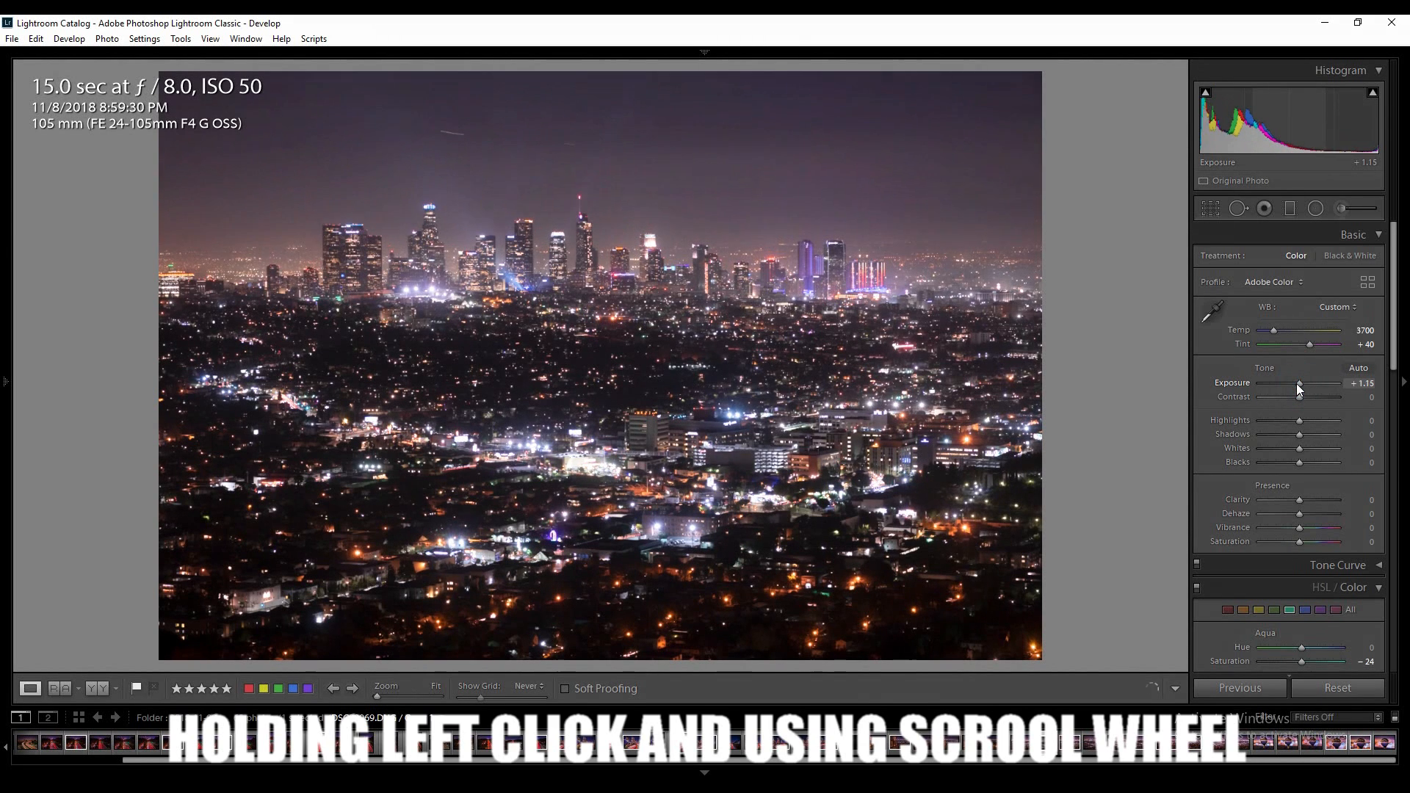
{"action": "scroll", "coordinate": [1297, 383], "scroll_direction": "up", "scroll_amount": 4}
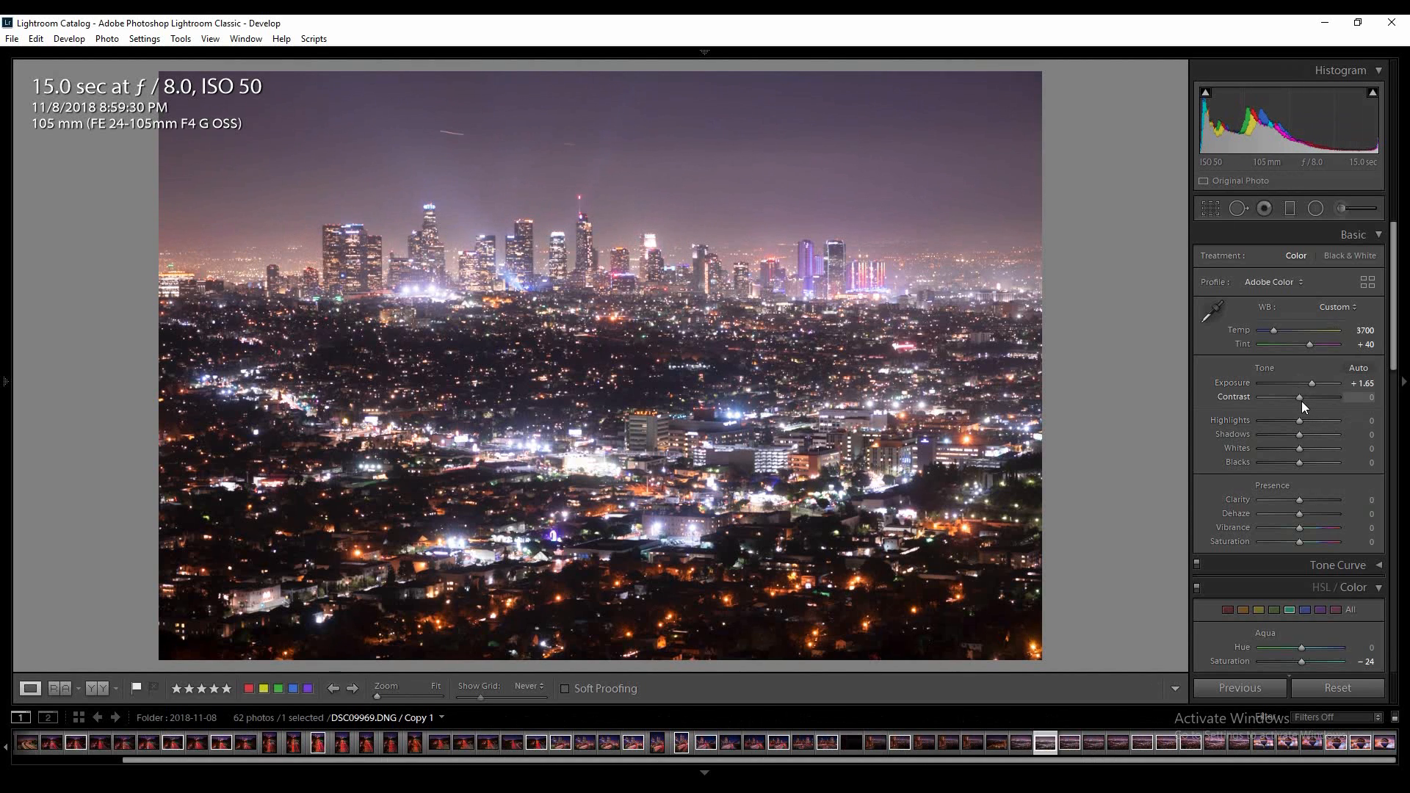
{"action": "scroll", "coordinate": [1301, 398], "scroll_direction": "up", "scroll_amount": 20}
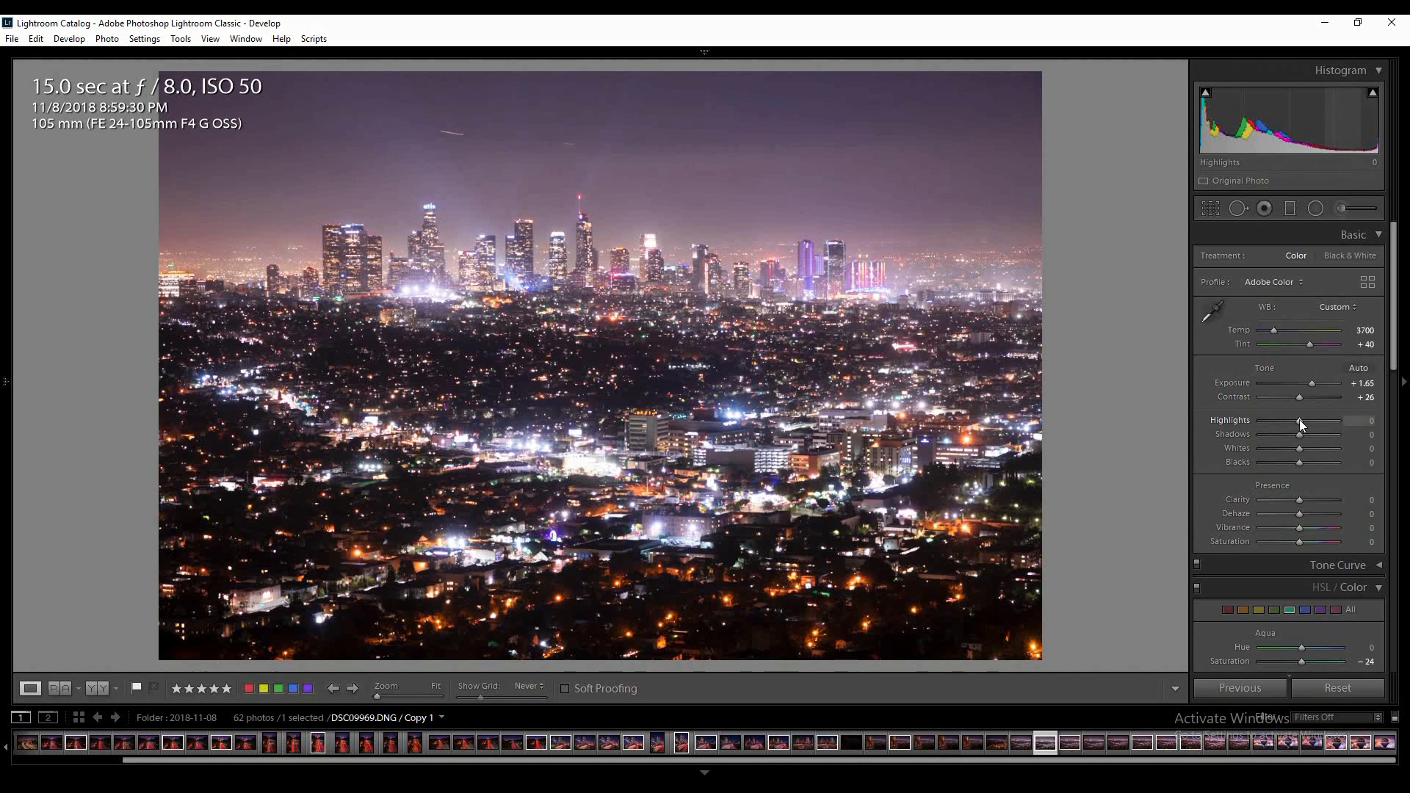
Lower the highlights to -100 and set the shadows to +60.
{"action": "left_click_drag", "start_coordinate": [1295, 422], "coordinate": [1162, 426]}
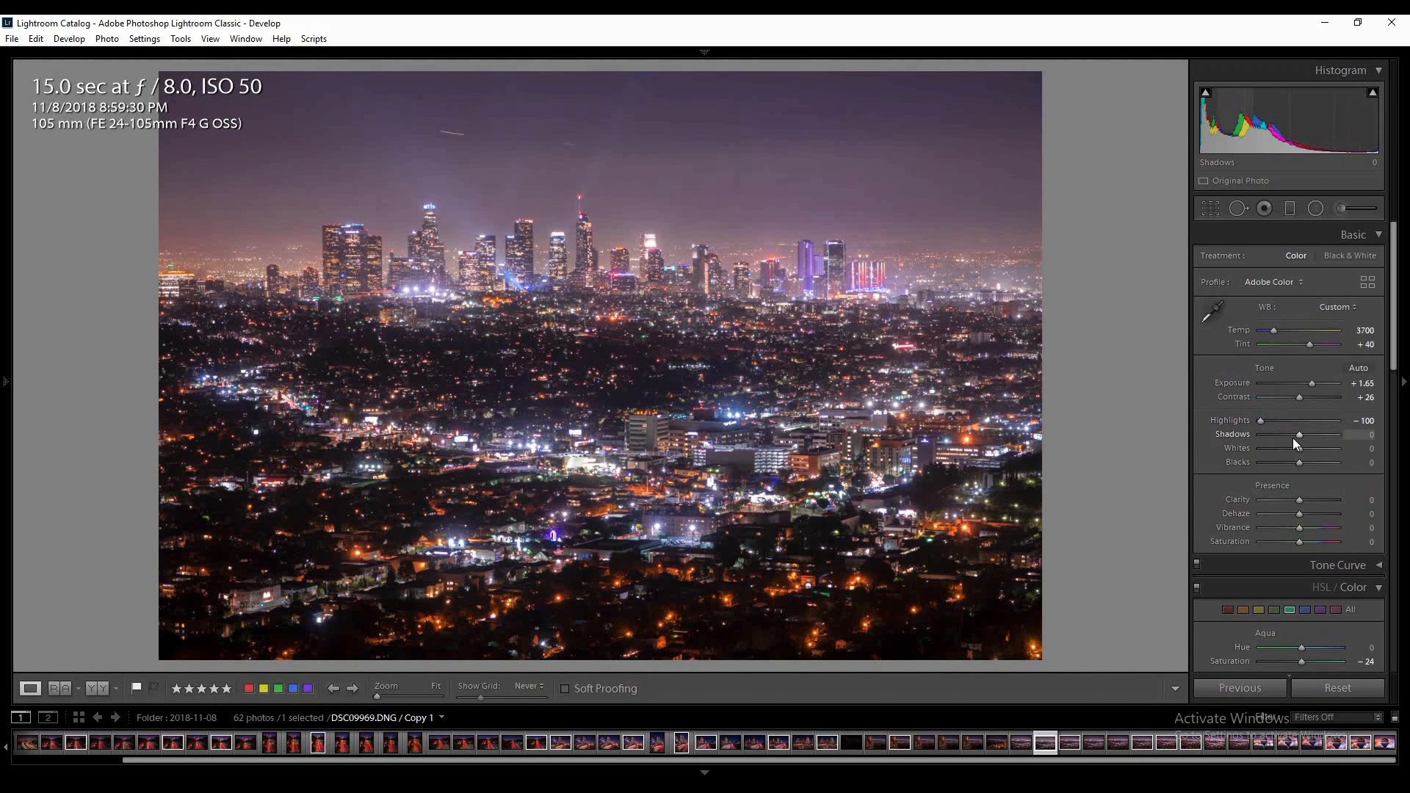
{"action": "mouse_move", "coordinate": [1300, 438]}
{"action": "left_mouse_down"}
{"action": "mouse_move", "coordinate": [1336, 437]}
{"action": "mouse_move", "coordinate": [1307, 438]}
{"action": "left_mouse_up"}
{"action": "left_click", "coordinate": [1363, 435]}
{"action": "type", "text": "60"}
{"action": "key", "text": "Return"}
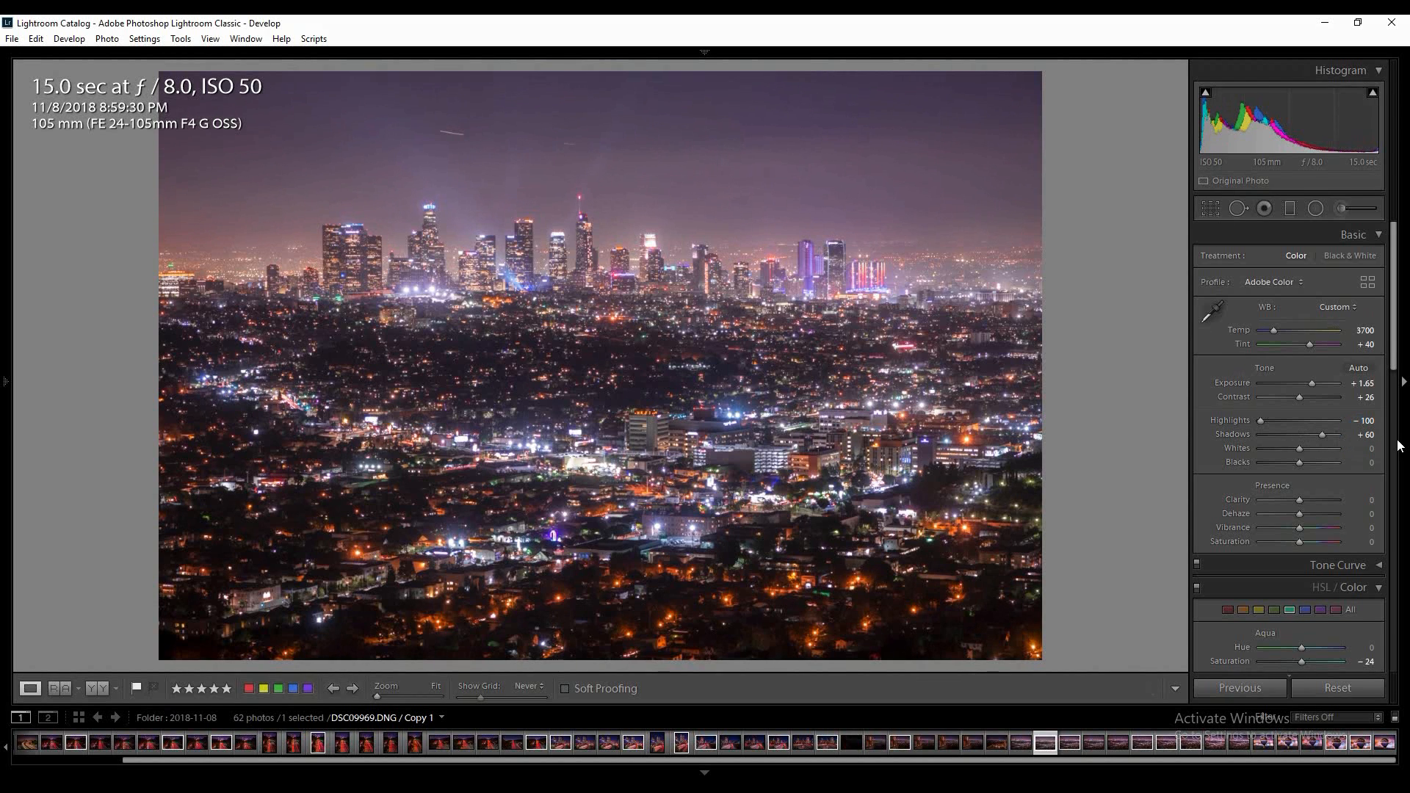
Set the whites to -4 using the clipping preview, and check clipping up close around the bright floodlights below the skyline.
{"action": "left_click", "coordinate": [1298, 448], "text": "alt"}
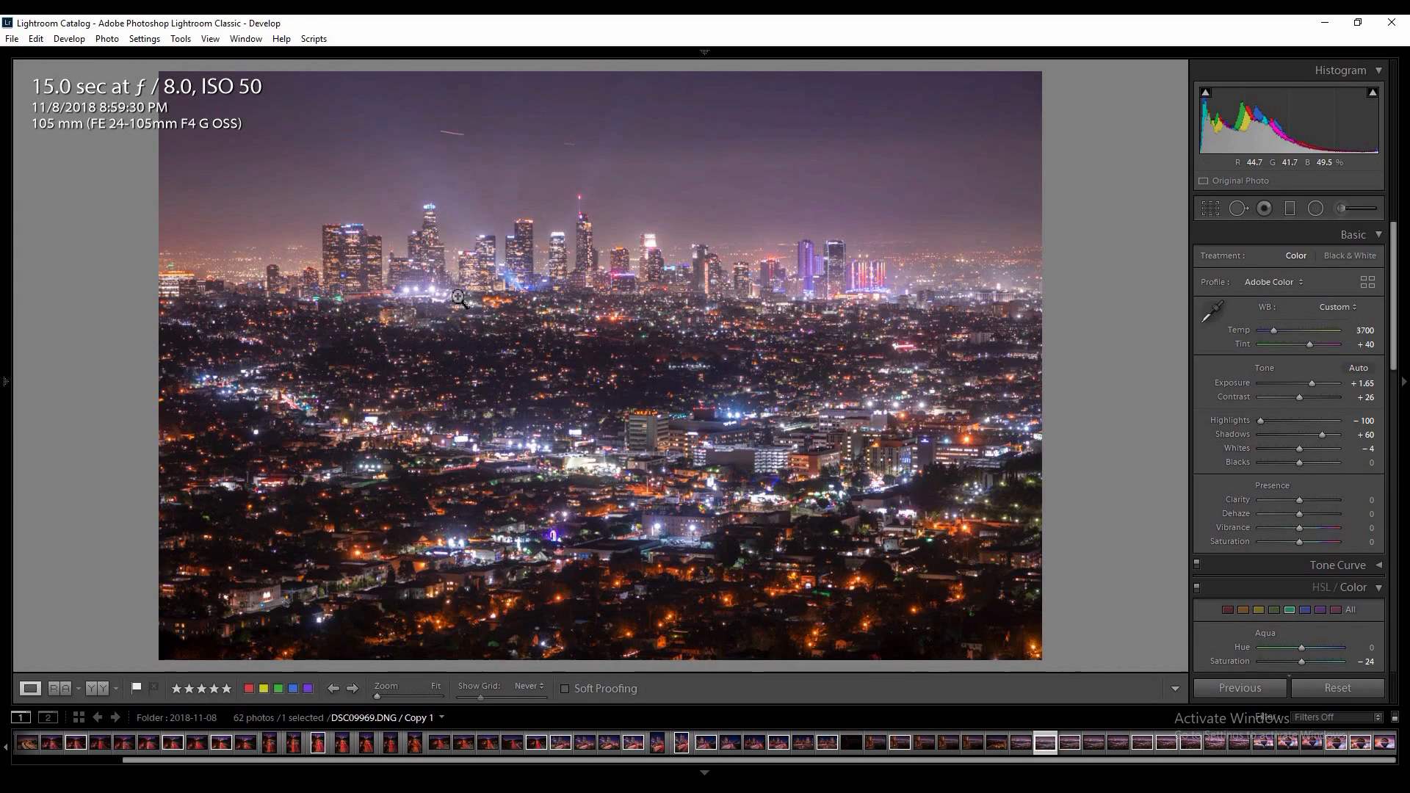
{"action": "left_click", "coordinate": [454, 297]}
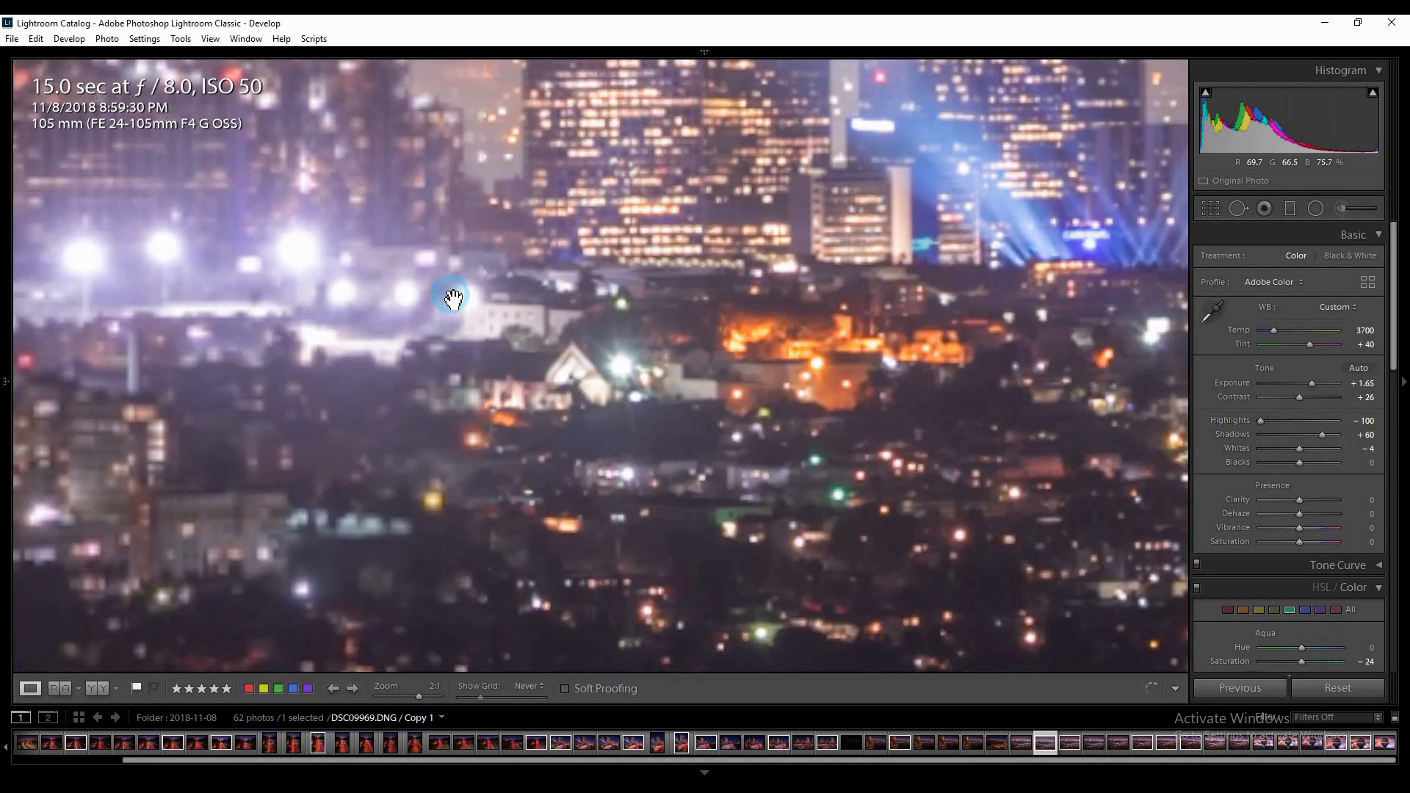
{"action": "left_click_drag", "start_coordinate": [453, 297], "coordinate": [618, 383]}
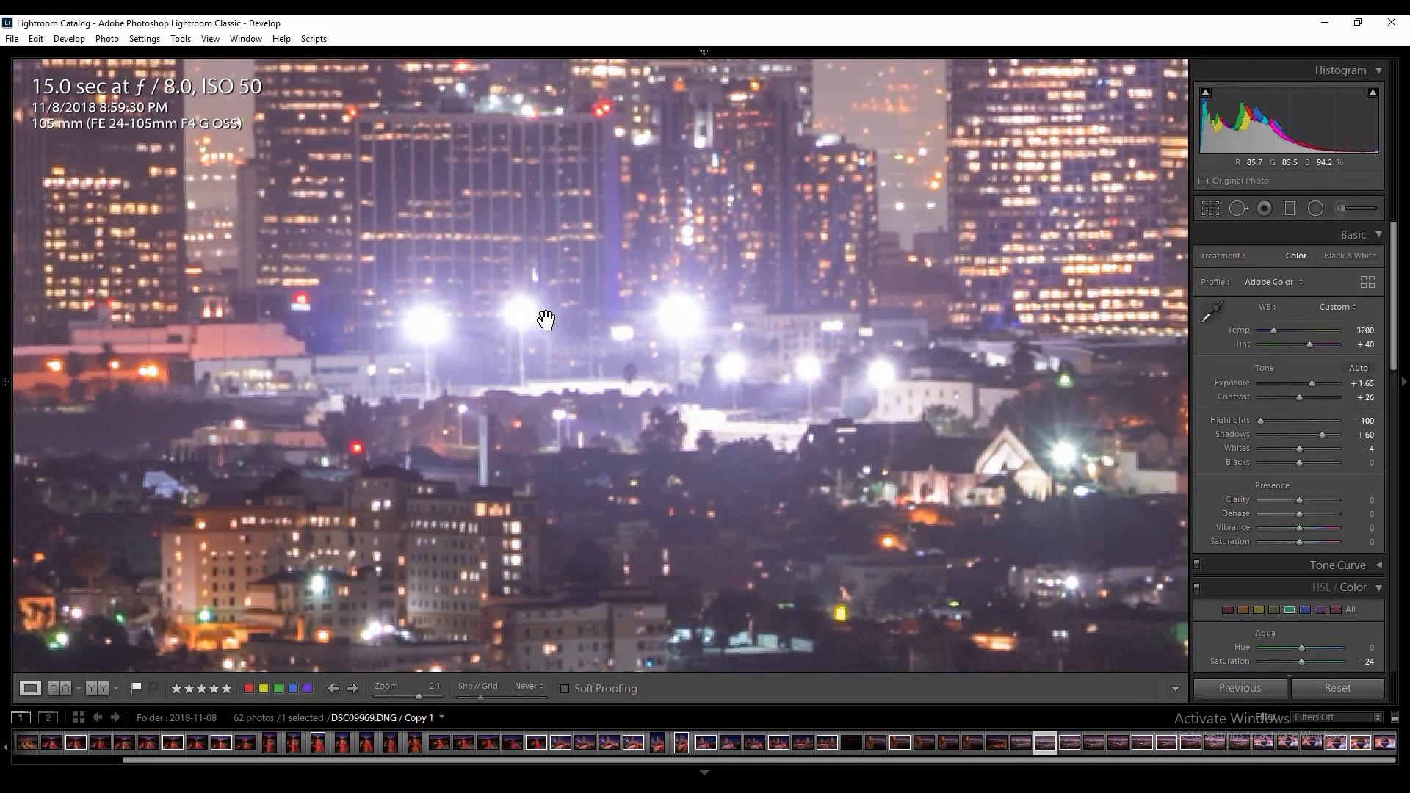
{"action": "left_click", "coordinate": [1303, 448], "text": "alt"}
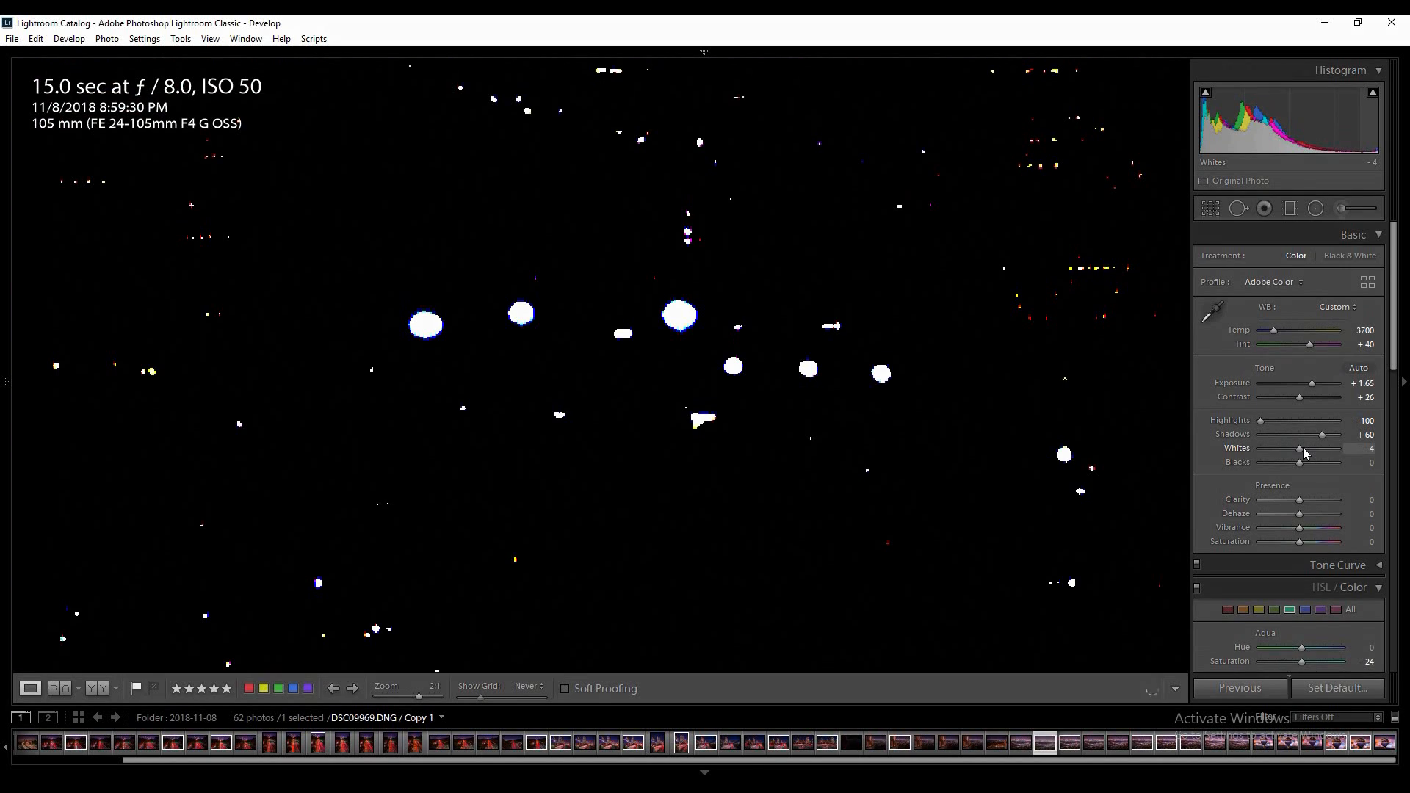
Set the whites to -24 and the blacks to +1 using the clipping preview, checking the bright downtown tower up close.
{"action": "left_click_drag", "start_coordinate": [1303, 449], "coordinate": [1300, 450]}
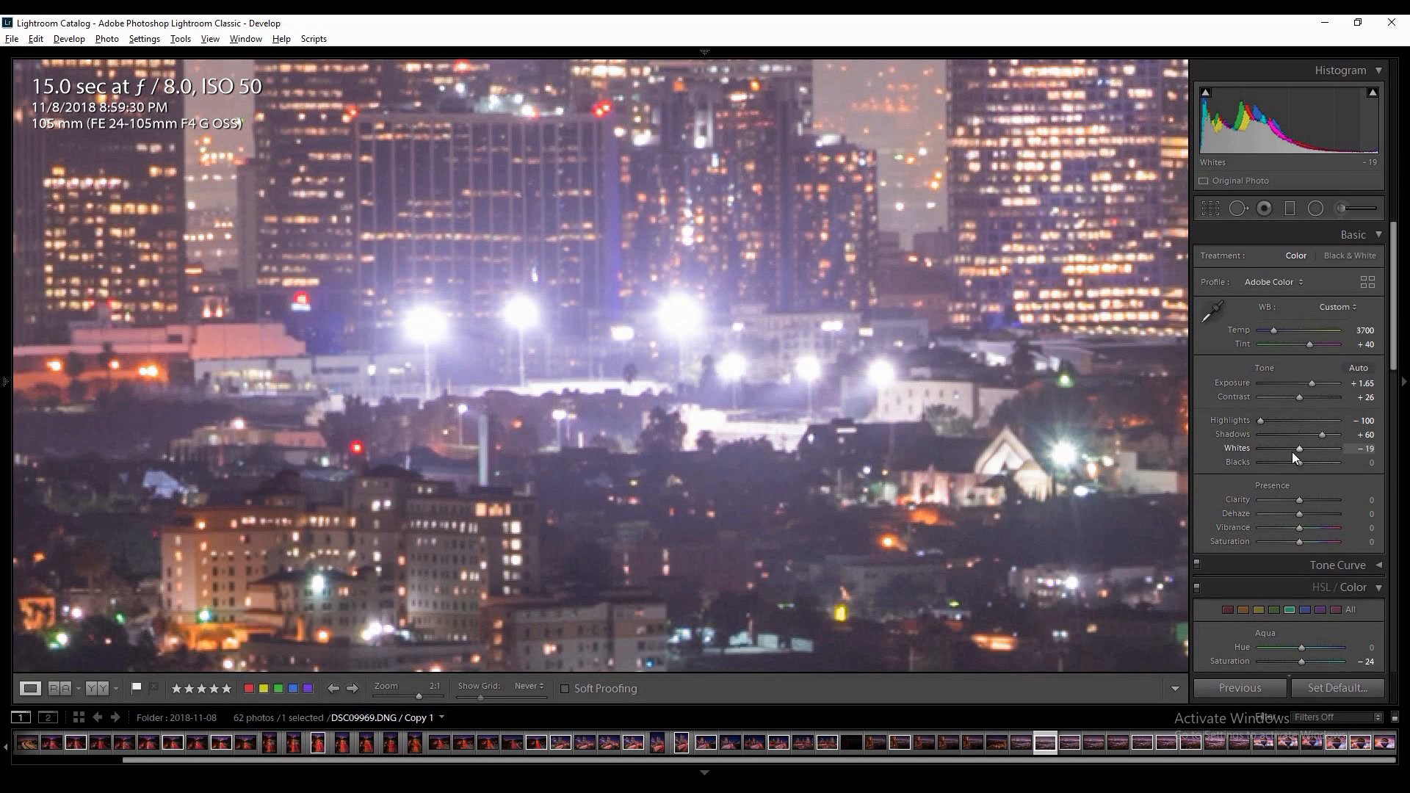
{"action": "left_click", "coordinate": [708, 383]}
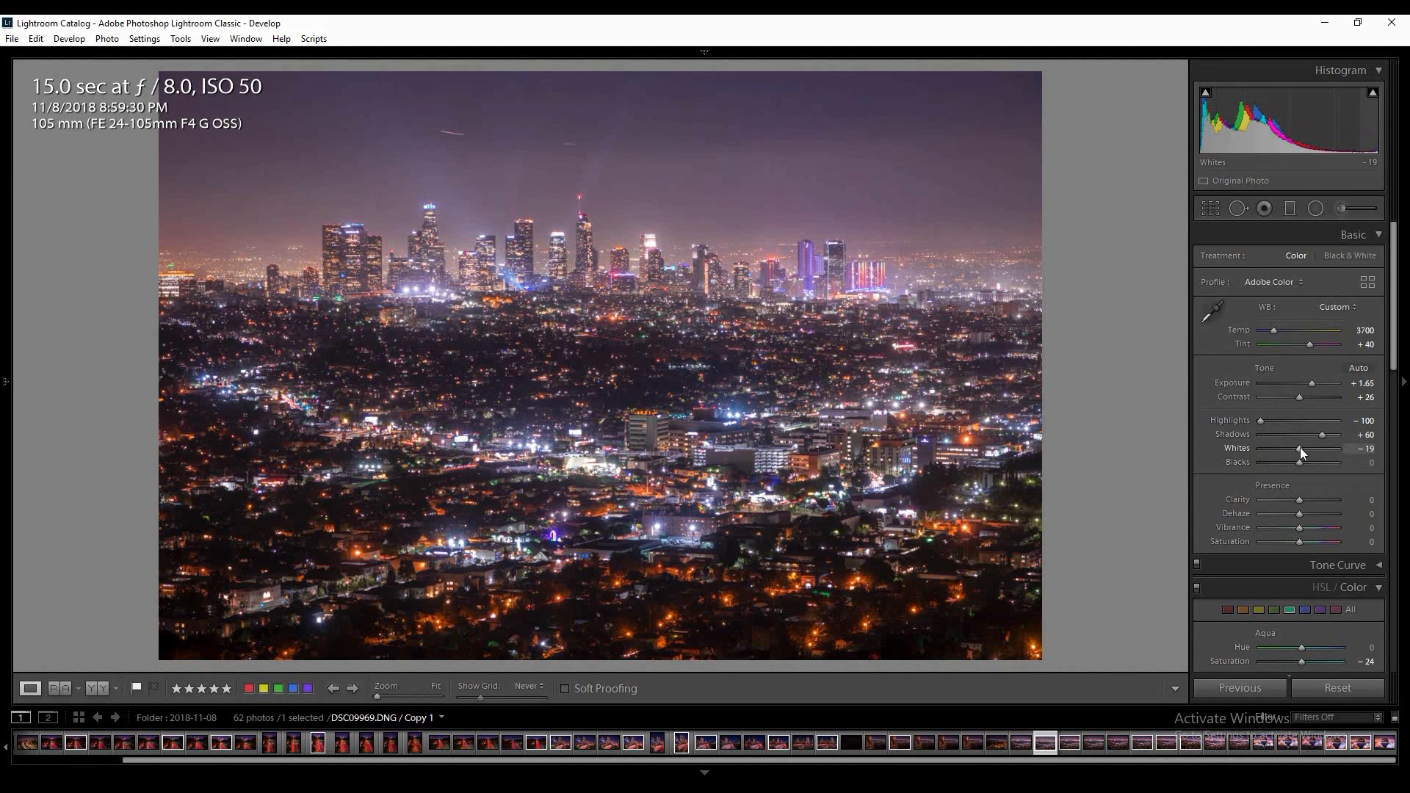
{"action": "left_click_drag", "start_coordinate": [1300, 448], "coordinate": [1300, 448]}
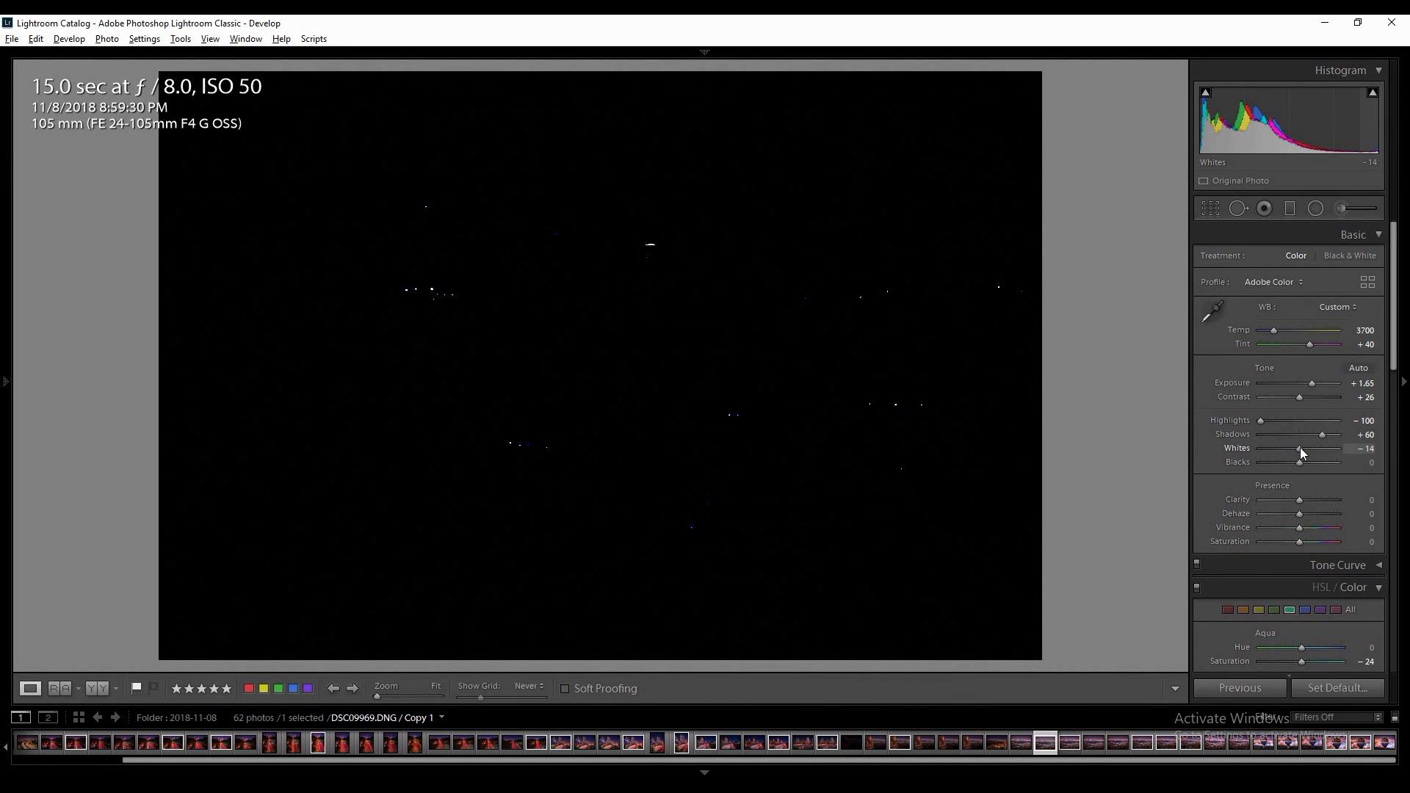
{"action": "left_click_drag", "start_coordinate": [1300, 447], "coordinate": [1300, 448]}
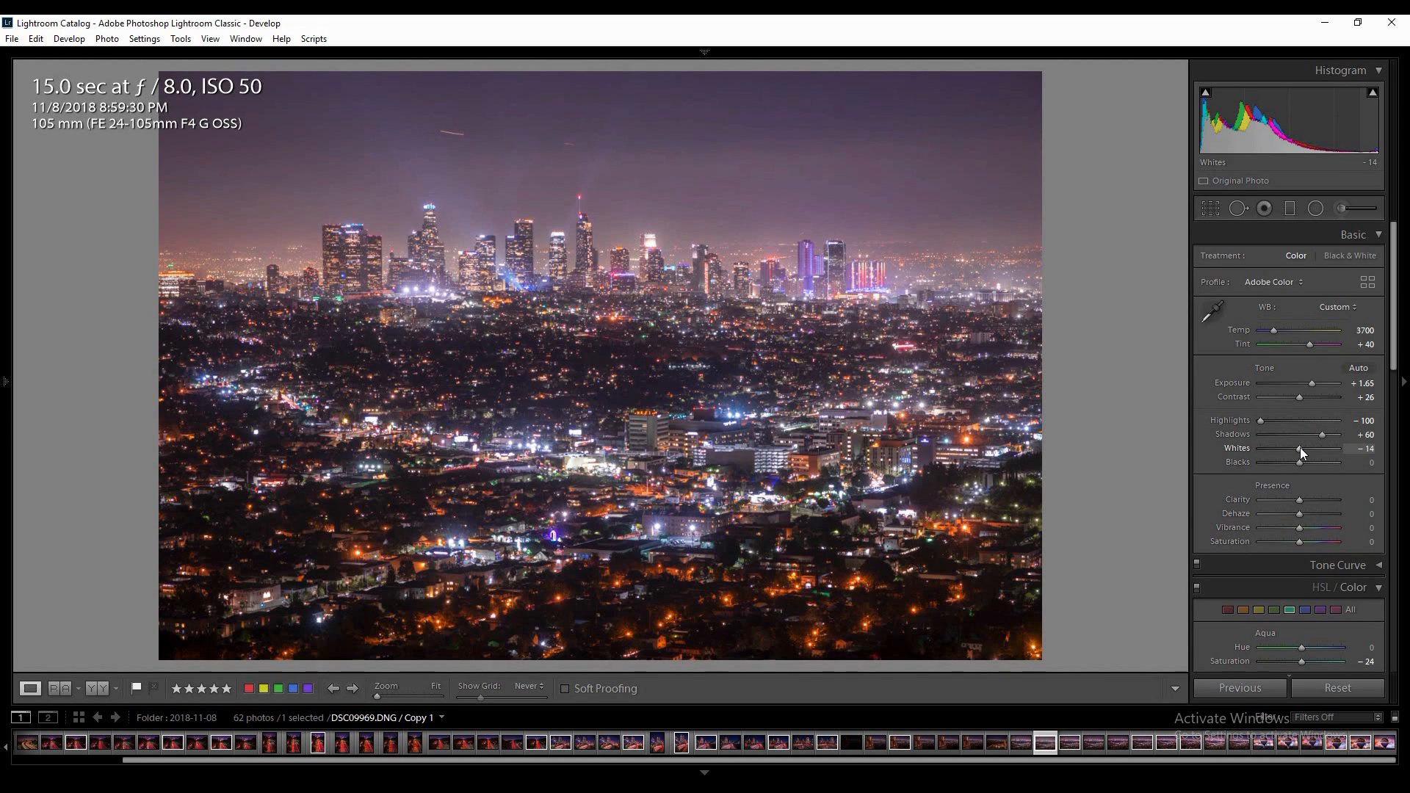
{"action": "left_click", "coordinate": [648, 252]}
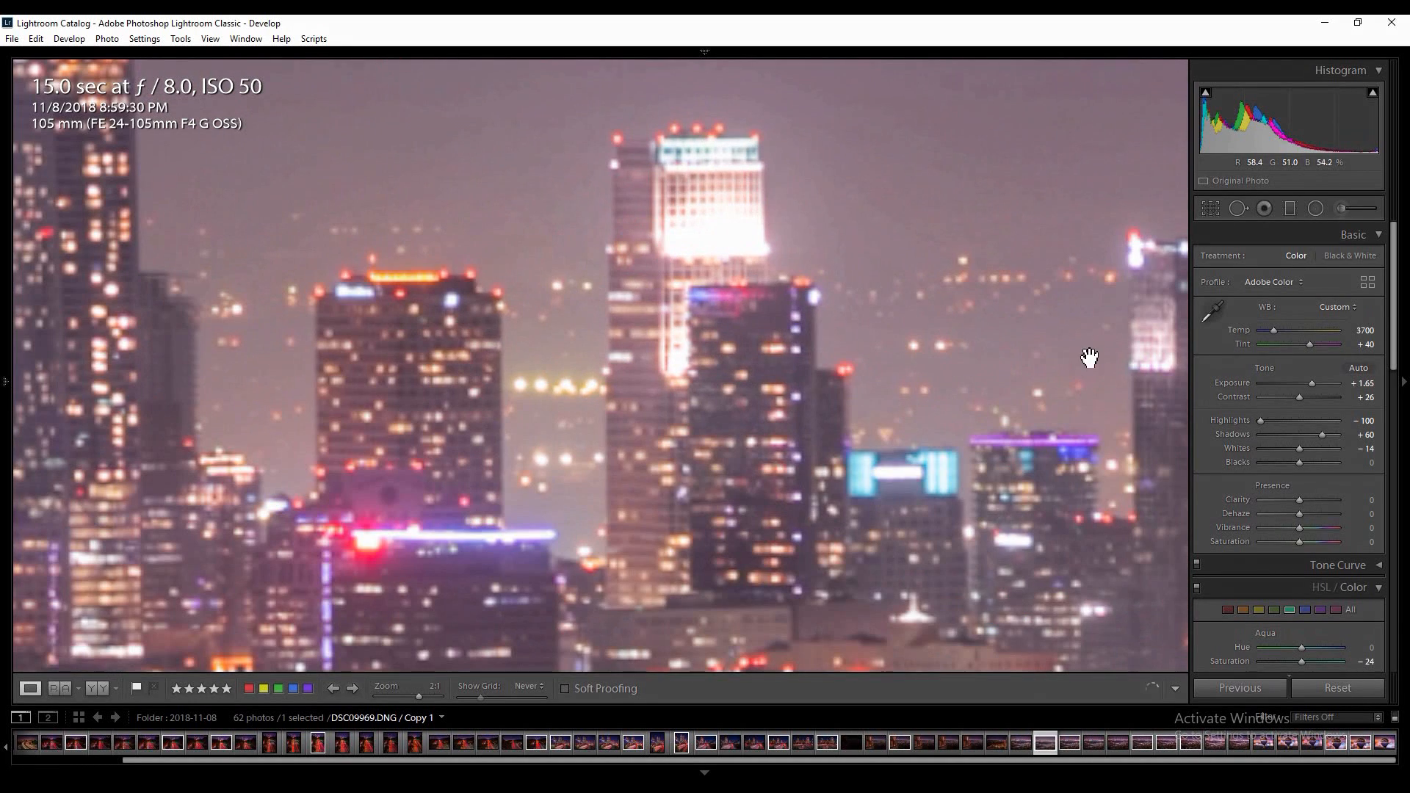
{"action": "left_click_drag", "start_coordinate": [1298, 451], "coordinate": [1298, 450]}
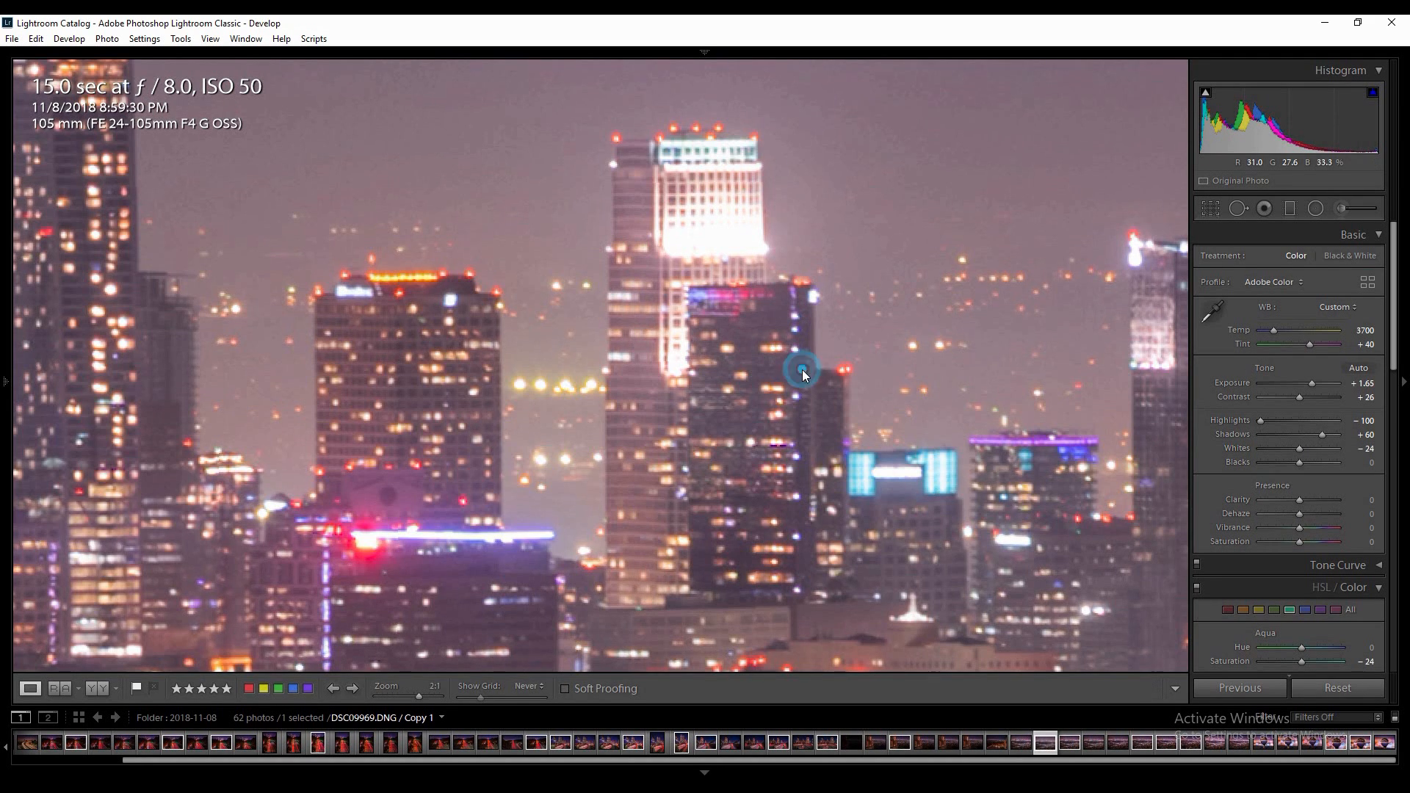
{"action": "left_click", "coordinate": [803, 374]}
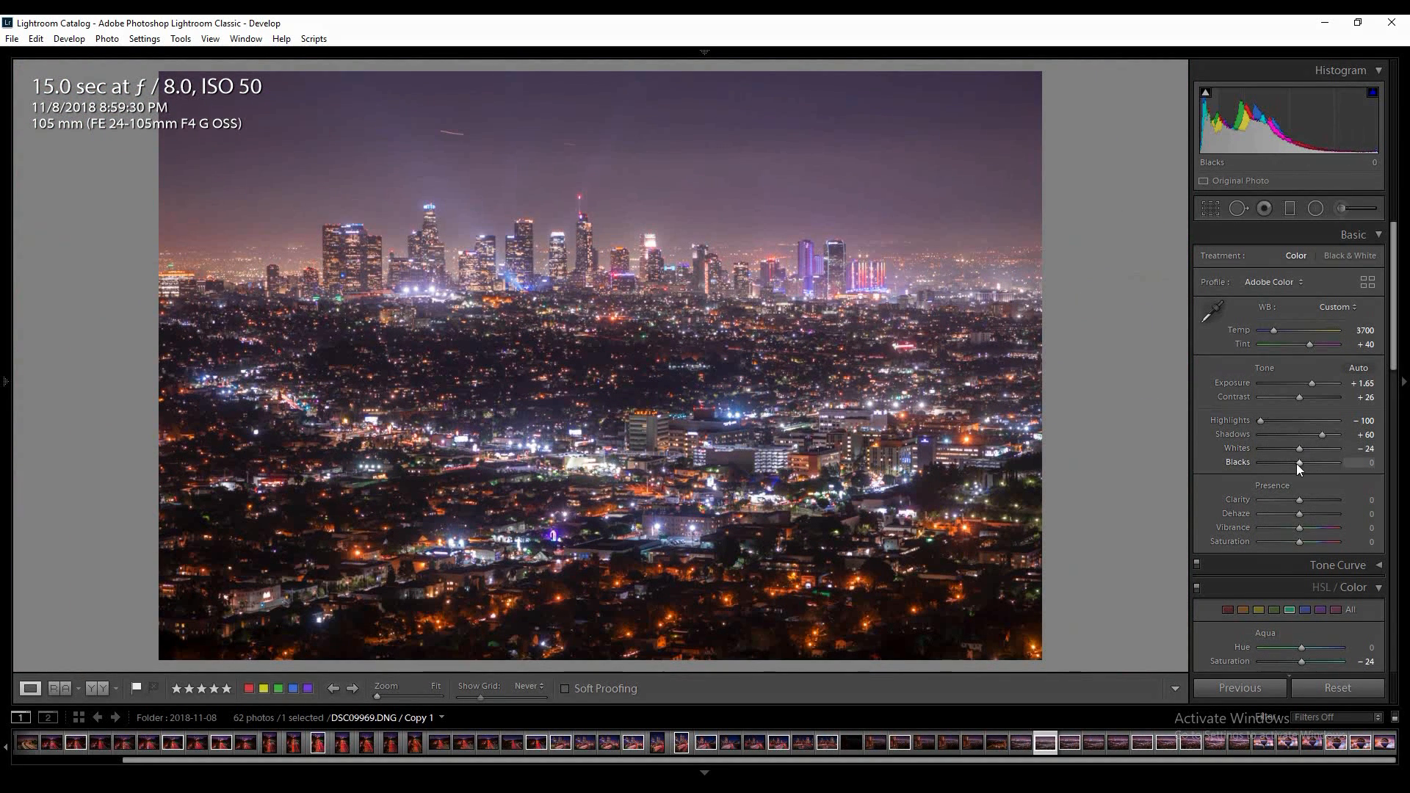
{"action": "left_click_drag", "start_coordinate": [1302, 464], "coordinate": [1301, 464]}
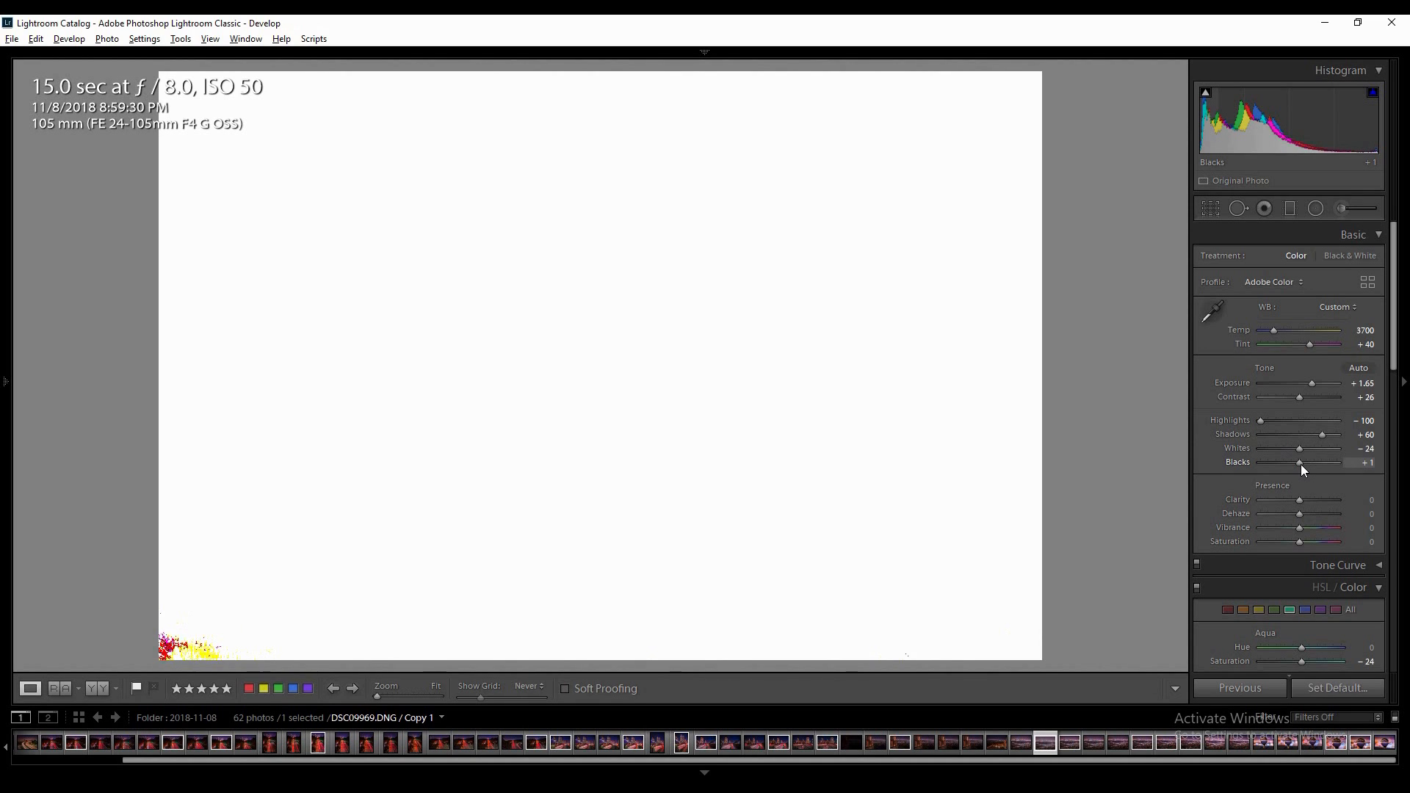
{"action": "left_click_drag", "start_coordinate": [1302, 464], "coordinate": [1302, 464]}
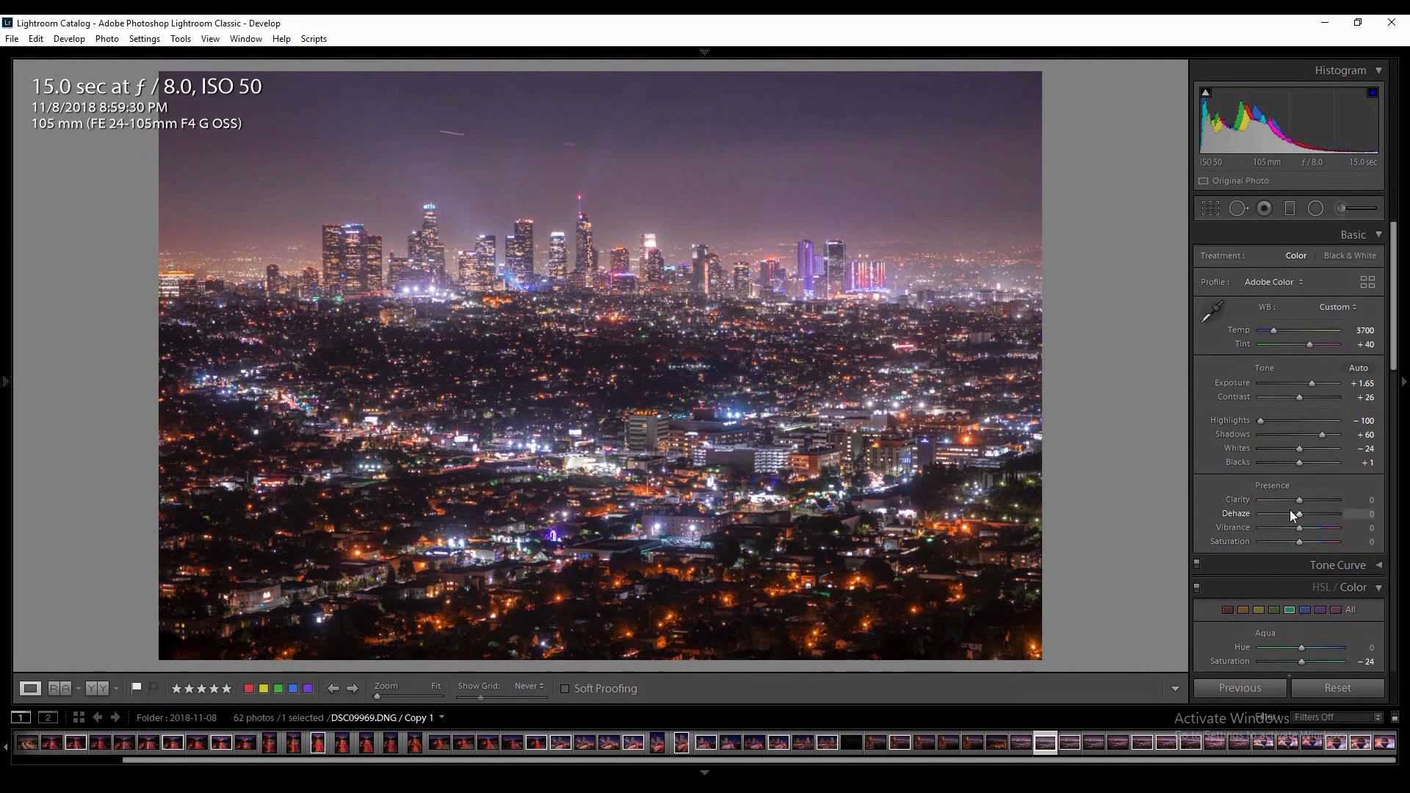
Raise the clarity to +31 and the dehaze to +16.
{"action": "left_click_drag", "start_coordinate": [1298, 501], "coordinate": [1298, 501]}
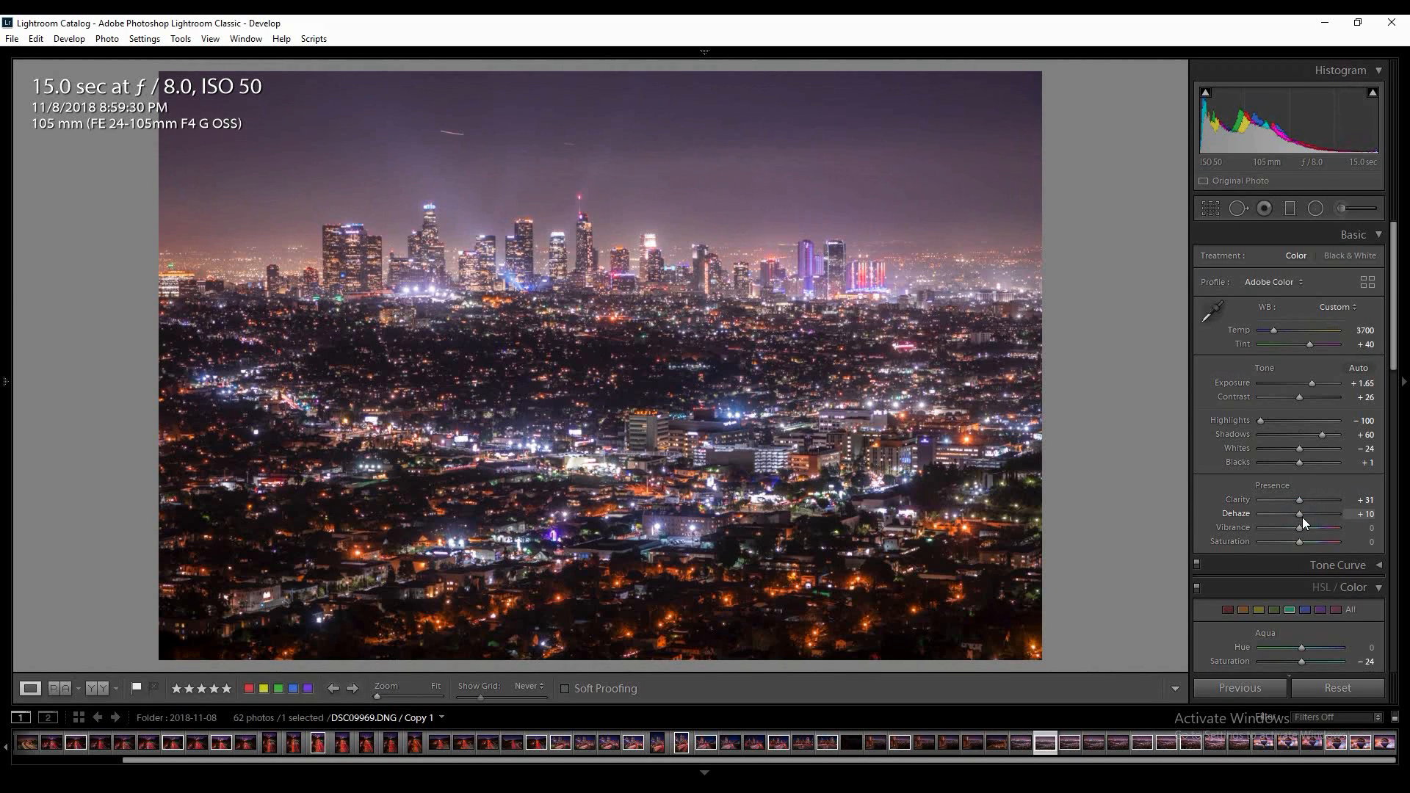
{"action": "key", "text": "Up"}
{"action": "key", "text": "Up"}
{"action": "key", "text": "Up"}
{"action": "key", "text": "Up"}
{"action": "key", "text": "Up"}
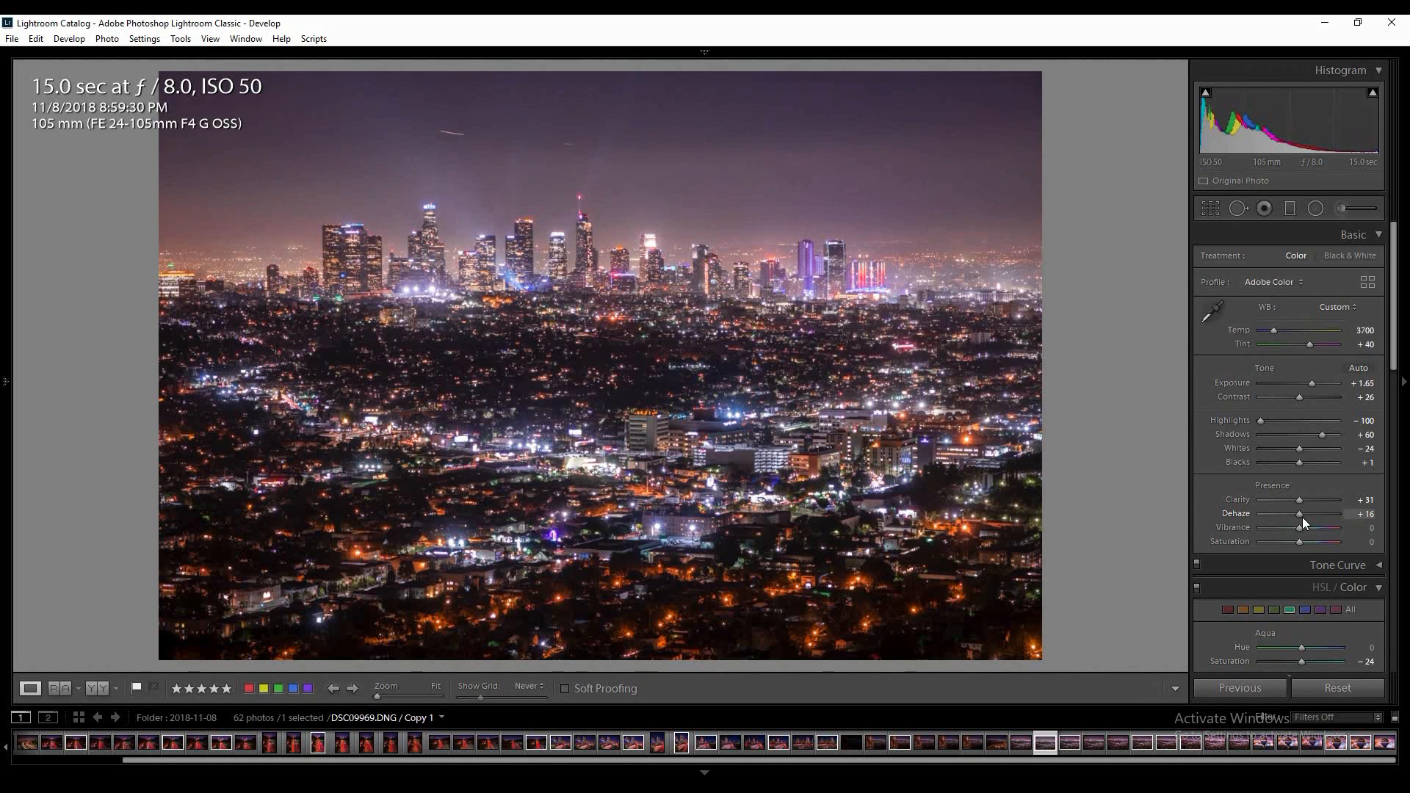
{"action": "key", "text": "Down"}
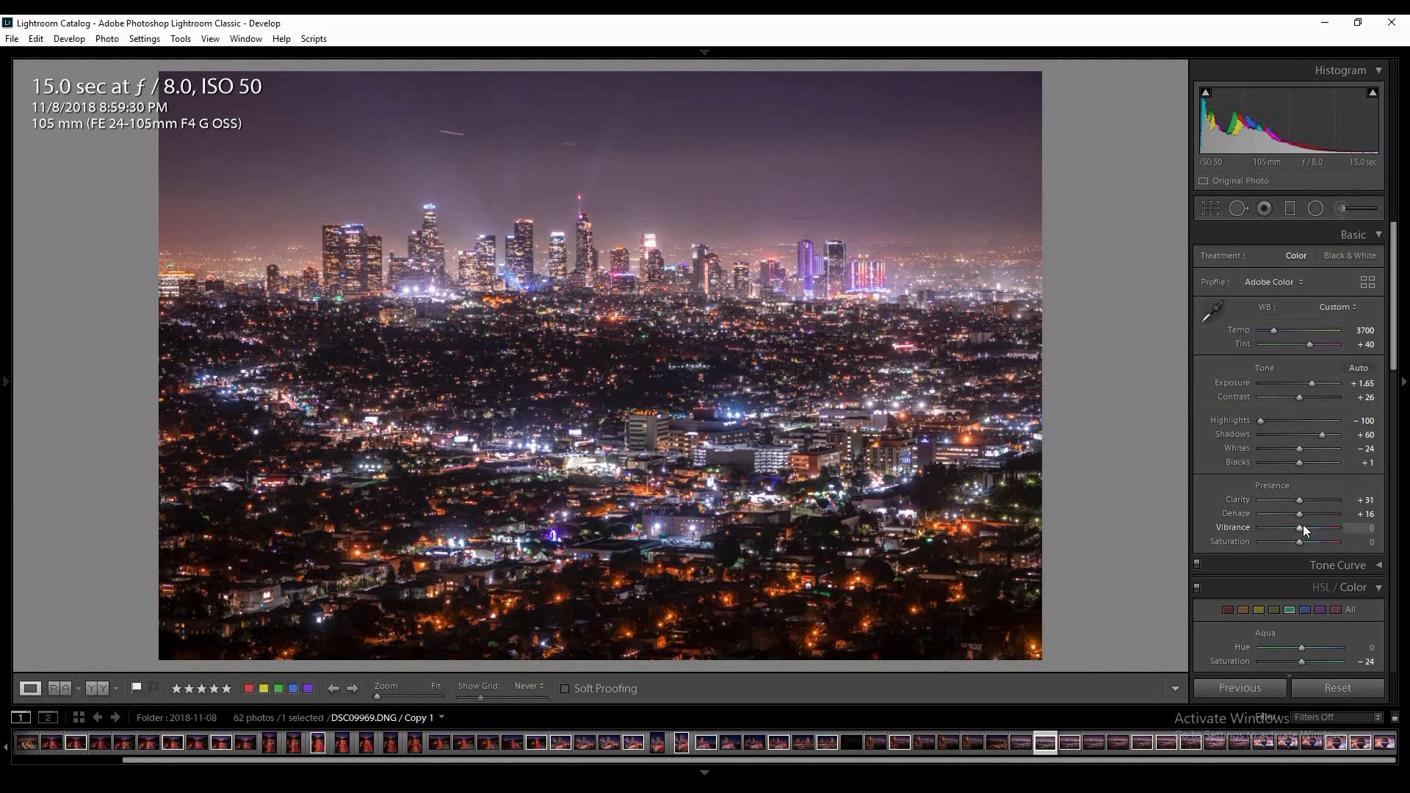
Increase the vibrance to +21 and the saturation to +26.
{"action": "scroll", "coordinate": [1302, 527], "scroll_direction": "up", "scroll_amount": 1}
{"action": "scroll", "coordinate": [1302, 527], "scroll_direction": "up", "scroll_amount": 5}
{"action": "scroll", "coordinate": [1304, 542], "scroll_direction": "up", "scroll_amount": 1}
{"action": "scroll", "coordinate": [1305, 542], "scroll_direction": "up", "scroll_amount": 4}
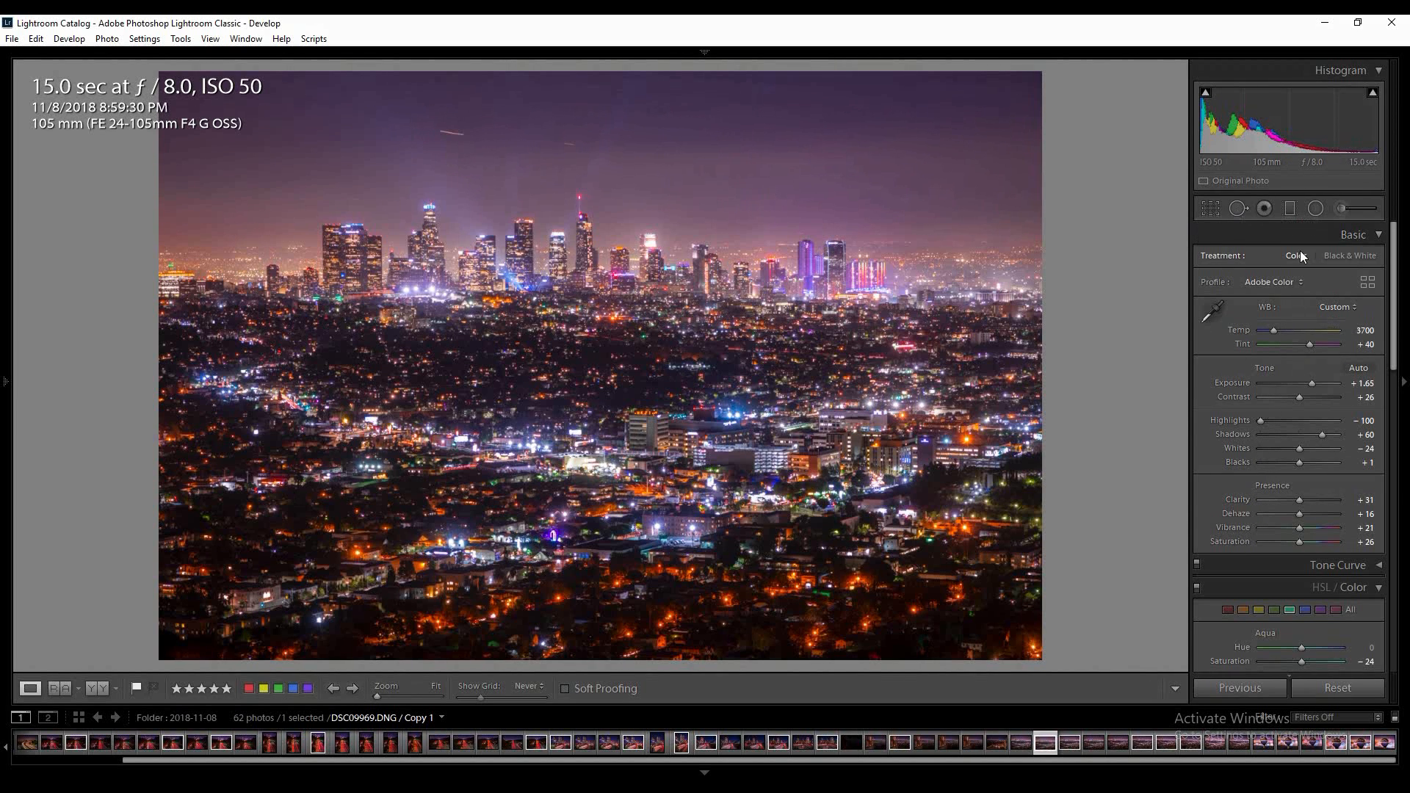
Add a horizontal Burn (Darken) graduated filter with exposure -0.30 over the sky, centred on the skyline.
{"action": "left_click", "coordinate": [1292, 209]}
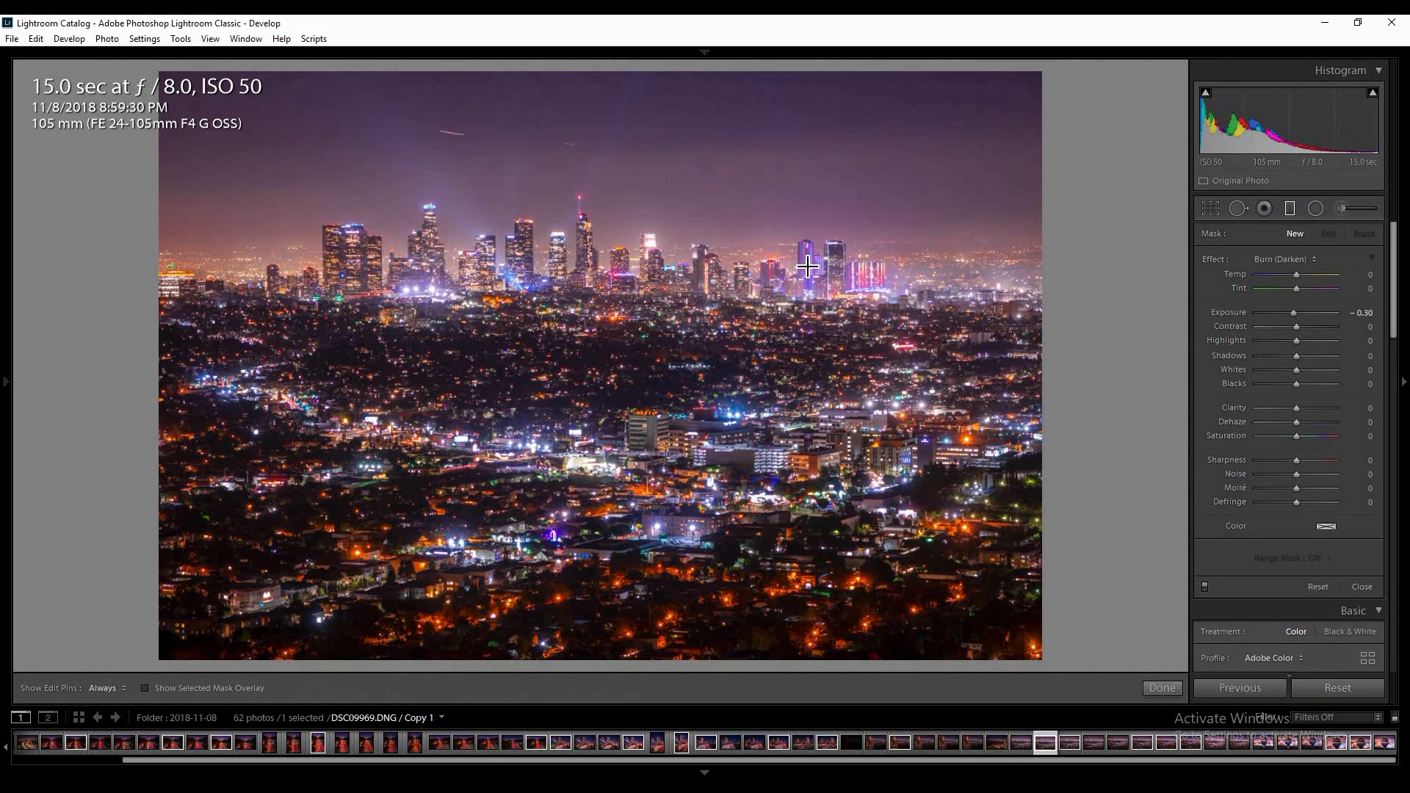
{"action": "left_click", "coordinate": [623, 173]}
{"action": "left_click_drag", "start_coordinate": [623, 173], "coordinate": [636, 470]}
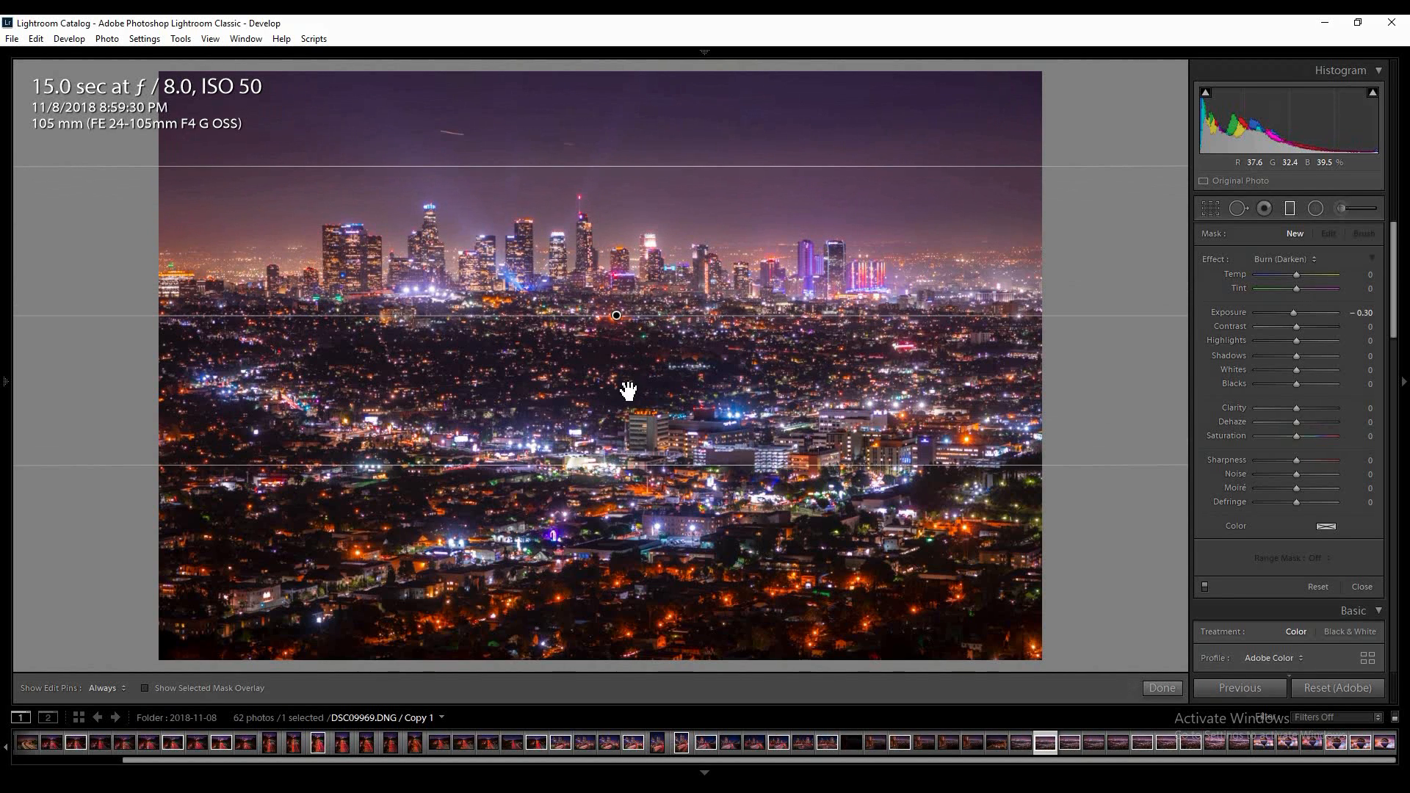
{"action": "left_click", "coordinate": [618, 319]}
{"action": "left_click_drag", "start_coordinate": [618, 319], "coordinate": [602, 278]}
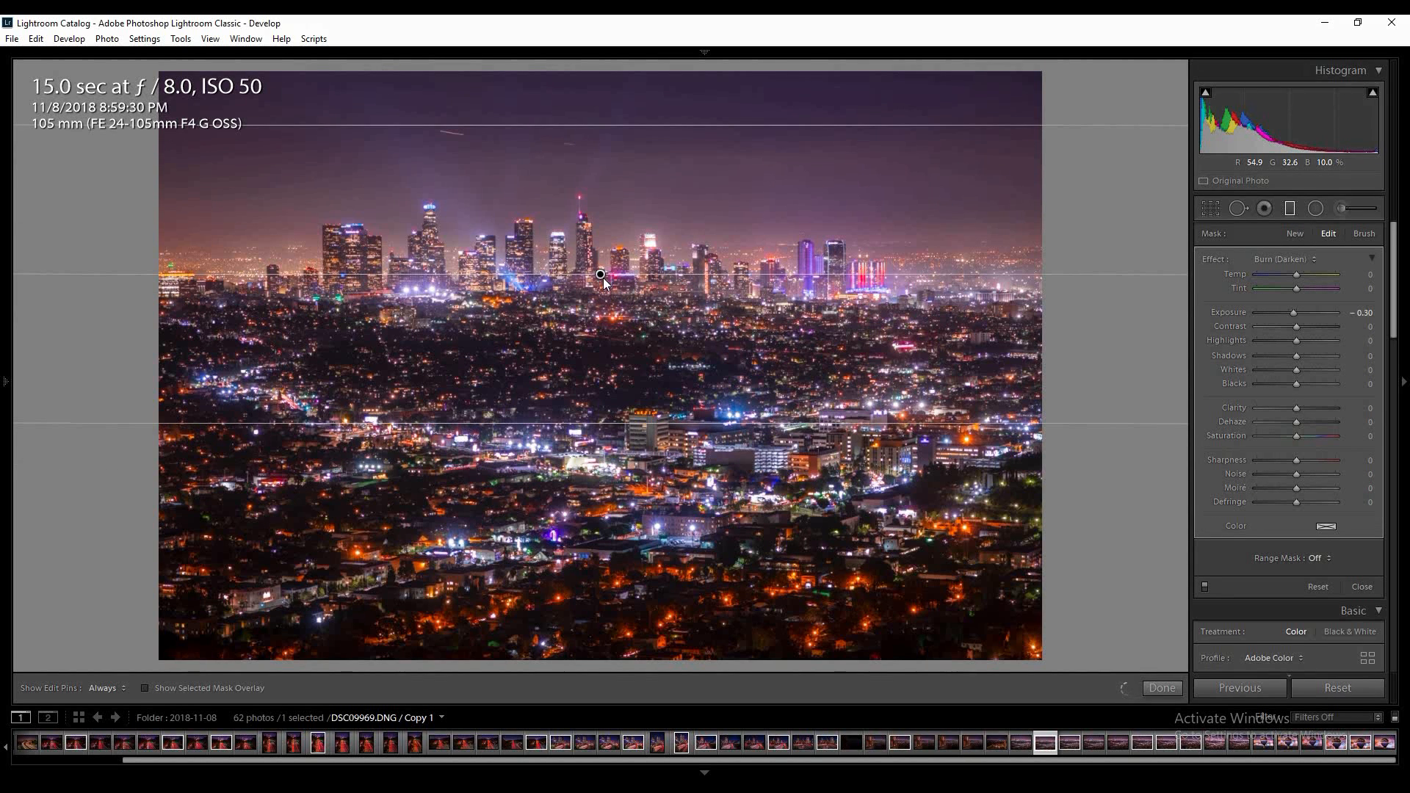
{"action": "left_click_drag", "start_coordinate": [601, 275], "coordinate": [602, 261]}
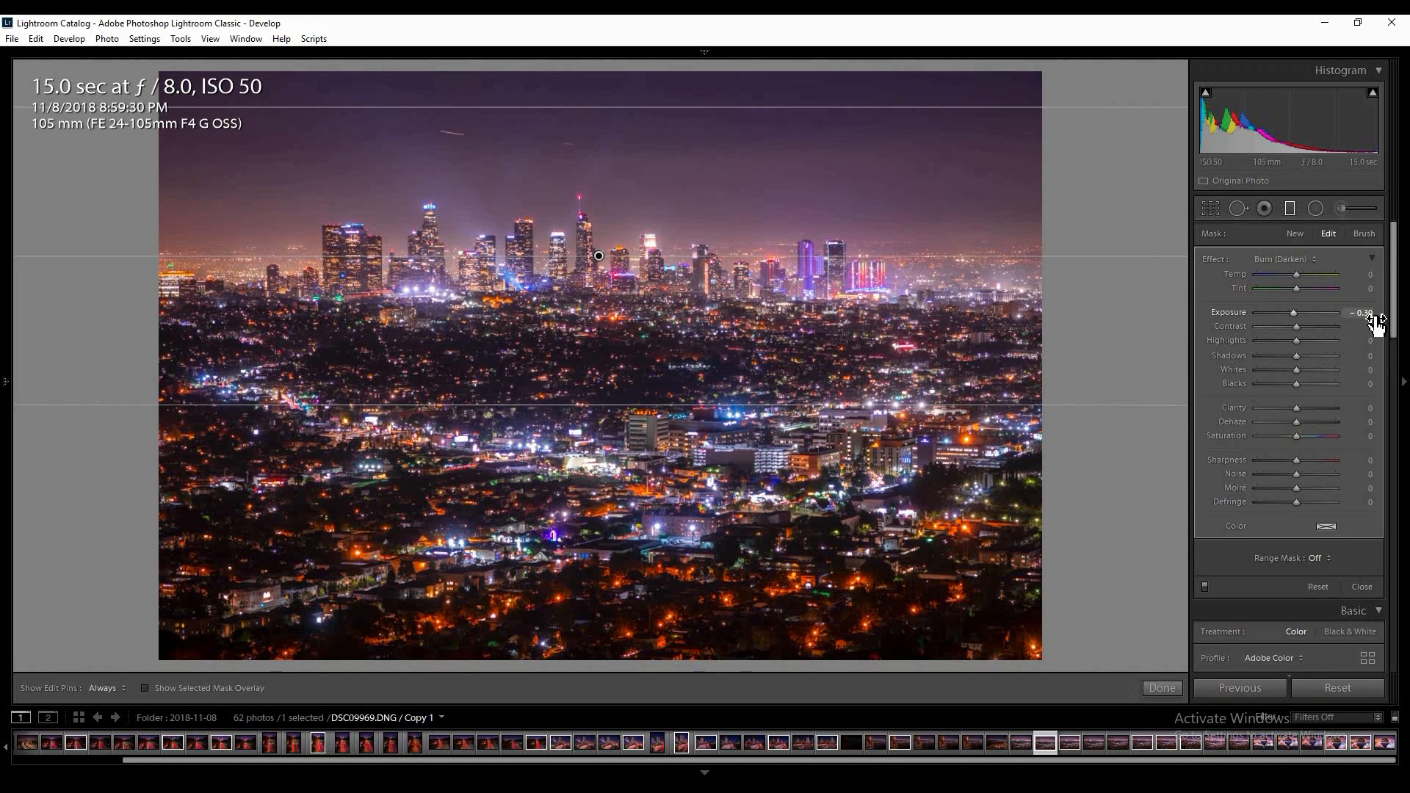
{"action": "left_click", "coordinate": [1297, 313]}
{"action": "key", "text": "Down"}
Paint a Burn (Darken) adjustment brush mask at size 11 along the band of bright street lights across the middle of the city.
{"action": "left_click", "coordinate": [1341, 210]}
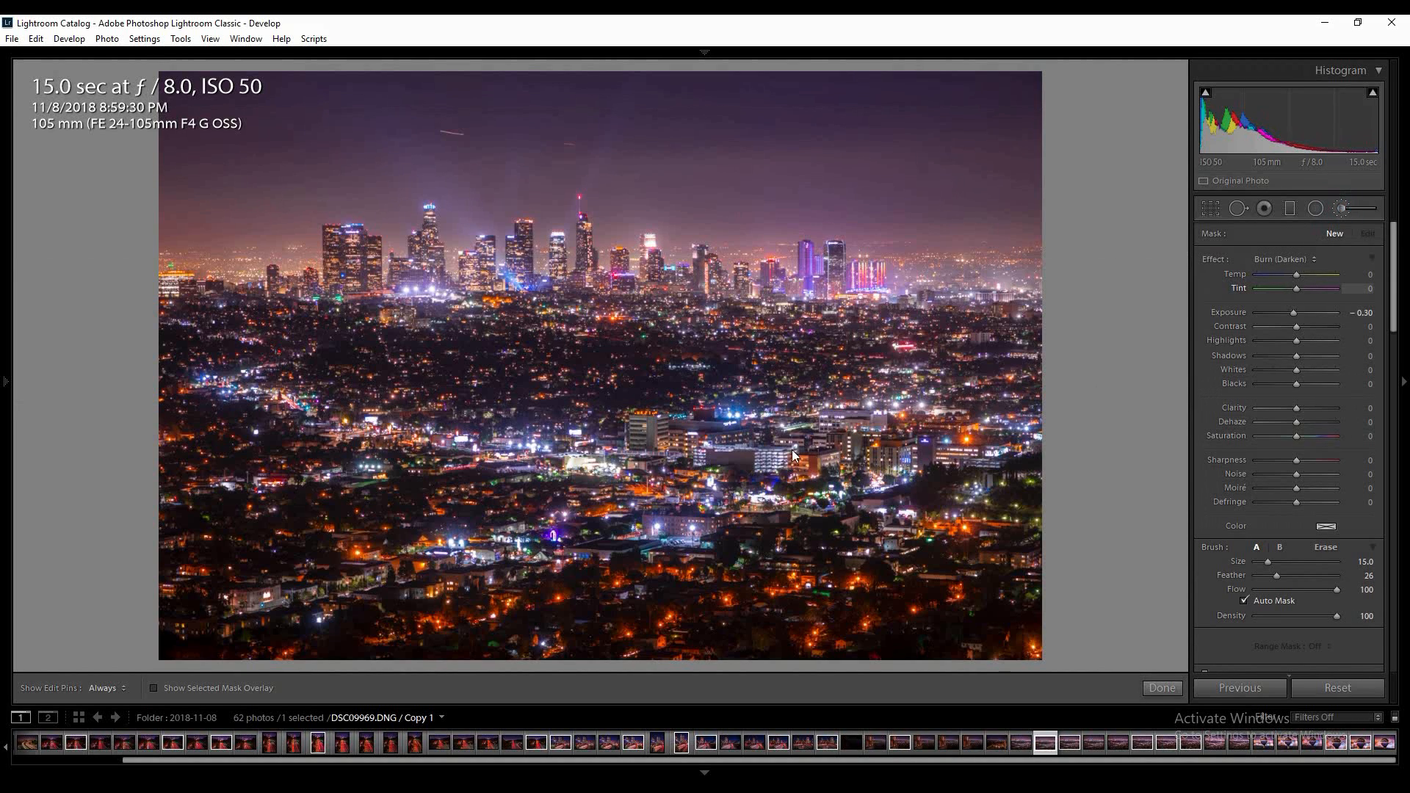
{"action": "scroll", "coordinate": [555, 424], "scroll_direction": "down", "scroll_amount": 4}
{"action": "scroll", "coordinate": [556, 427], "scroll_direction": "down", "scroll_amount": 2}
{"action": "key", "text": "h"}
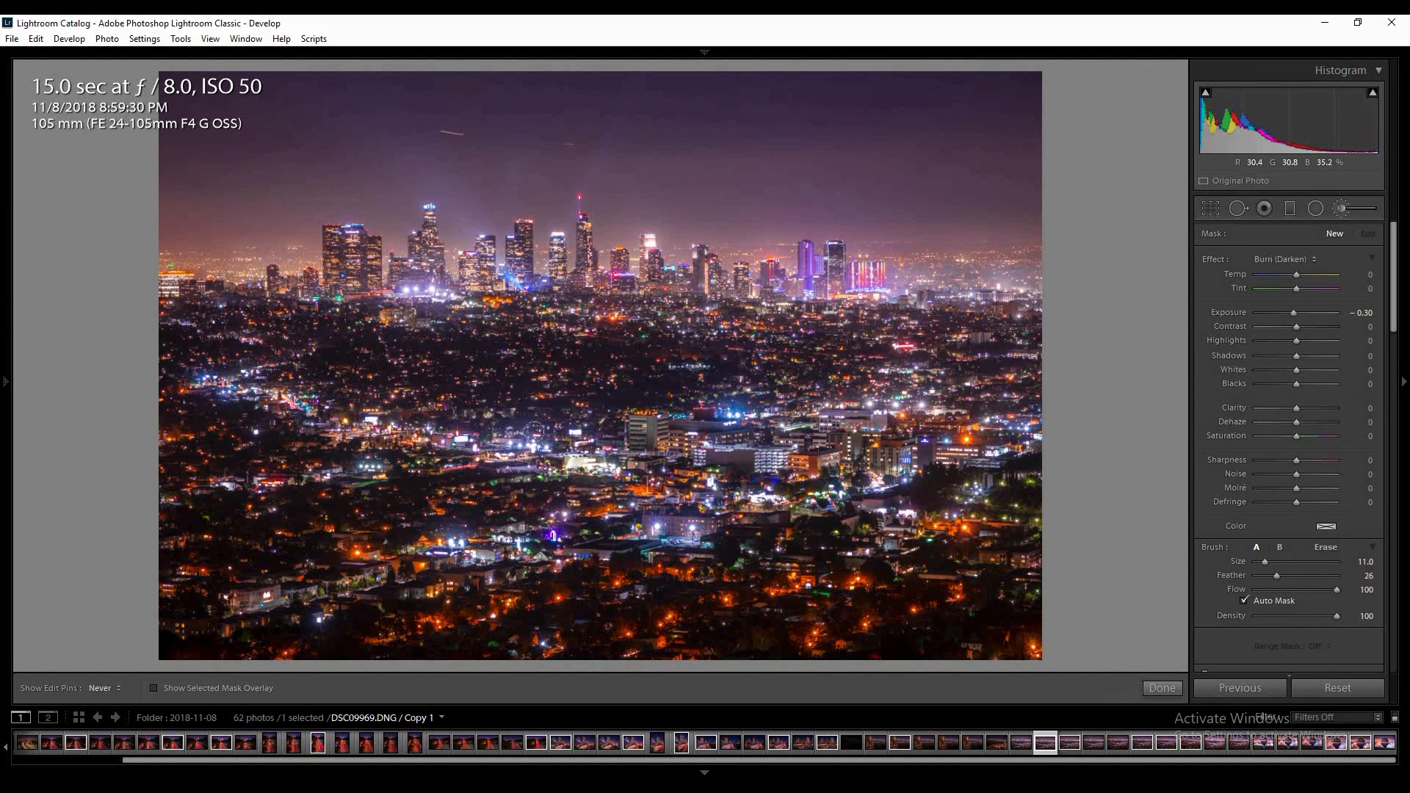
{"action": "key", "text": "h"}
{"action": "left_click_drag", "start_coordinate": [563, 442], "coordinate": [624, 453]}
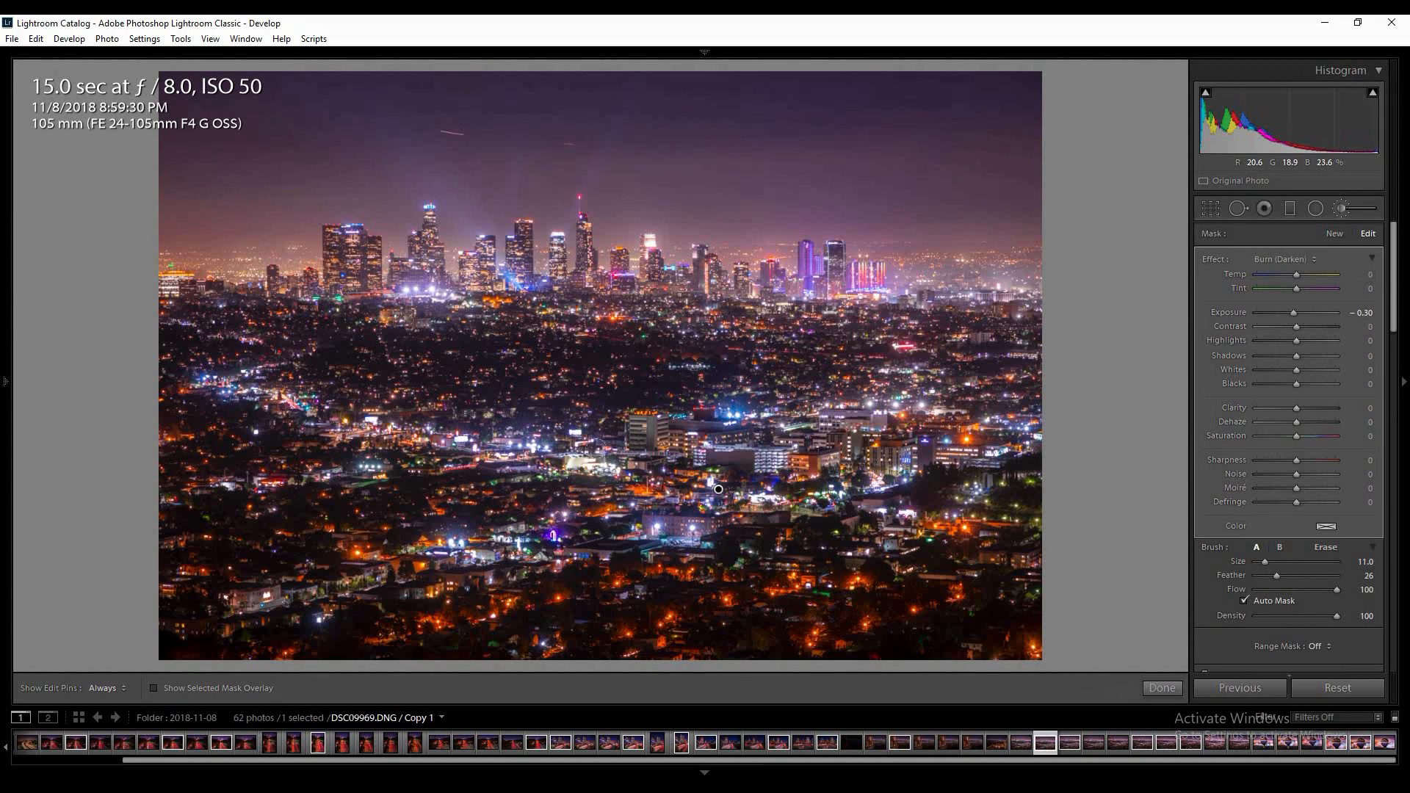
{"action": "key", "text": "h"}
{"action": "key", "text": "h"}
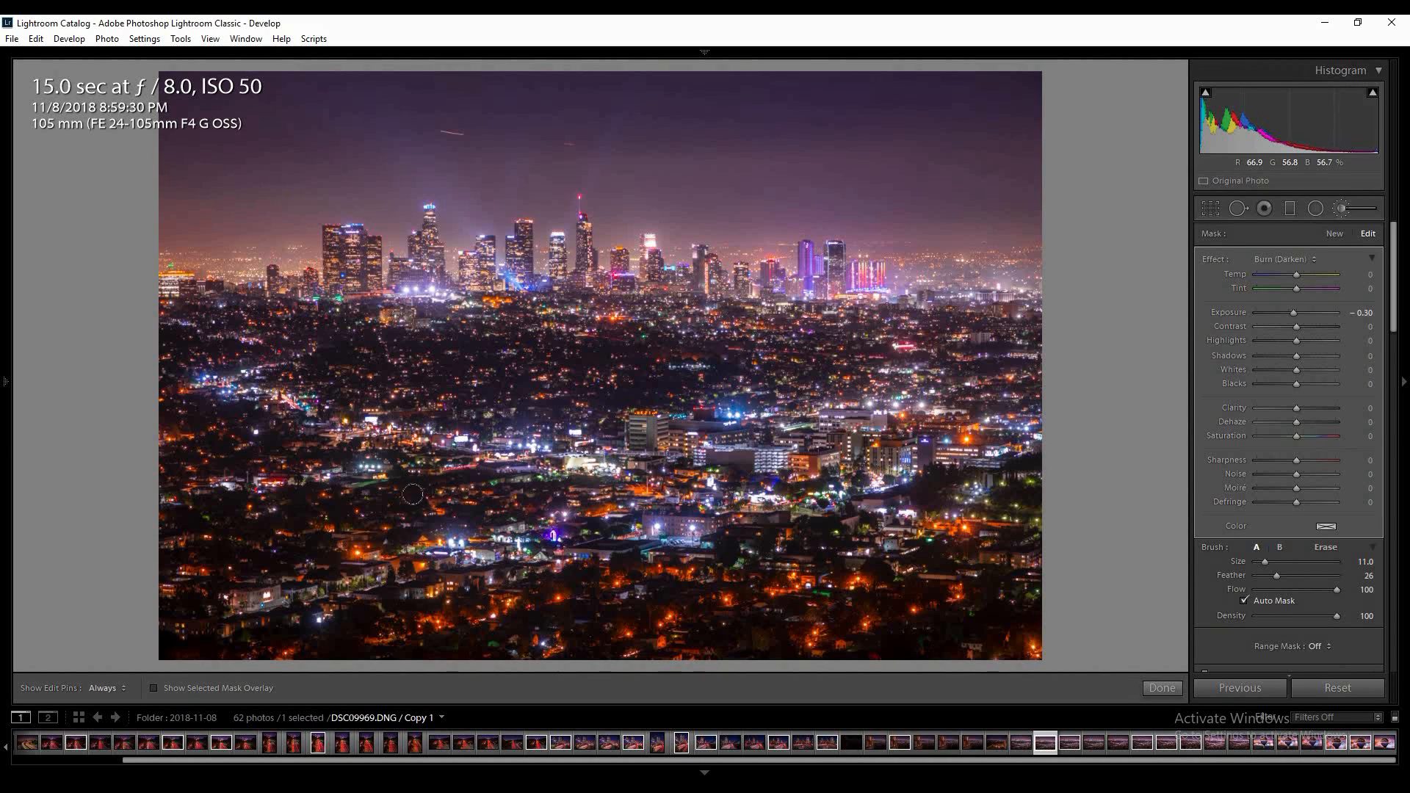
Extend the burn mask over the remaining bright building and light clusters using the mask overlay, and review its coverage with the overlay hidden.
{"action": "left_click", "coordinate": [154, 688]}
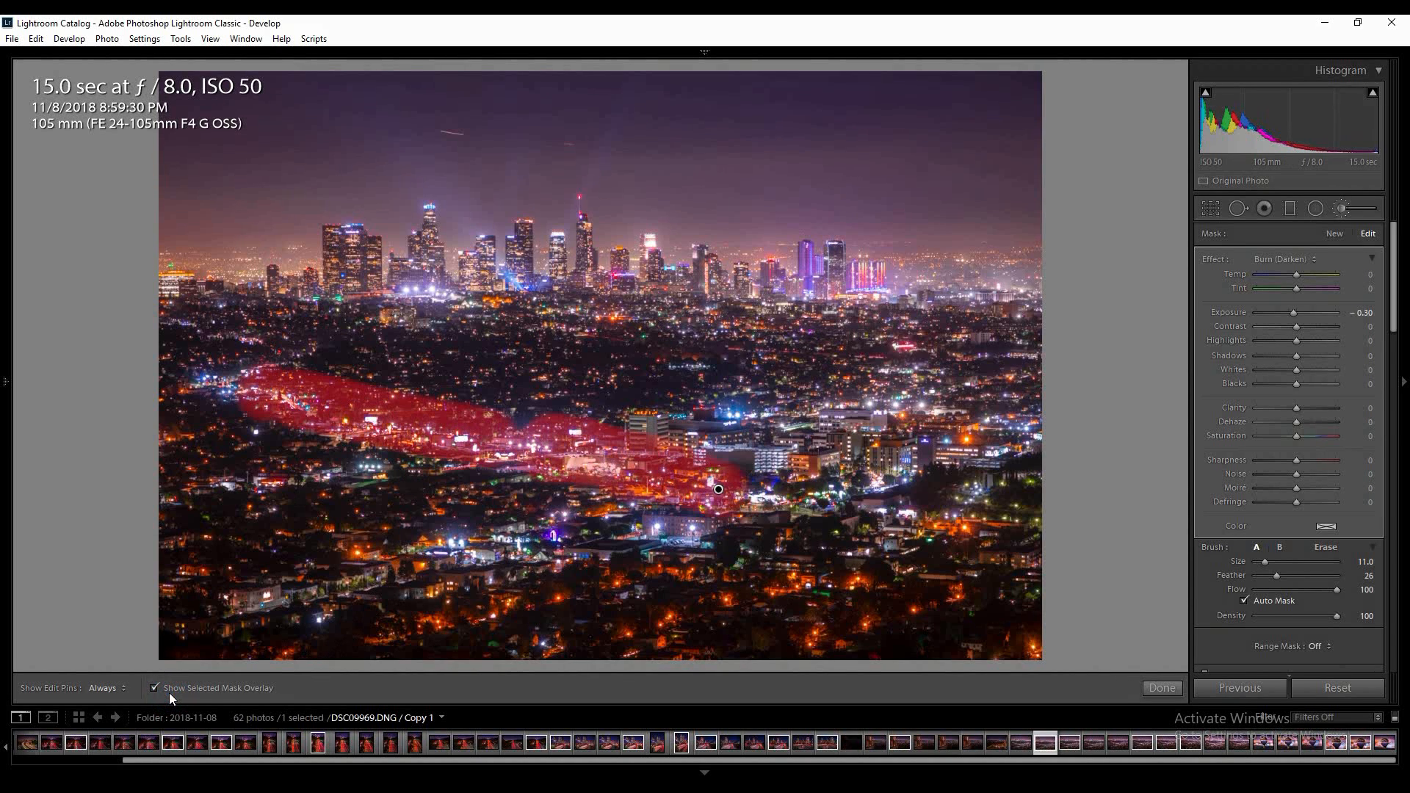
{"action": "left_click", "coordinate": [764, 469]}
{"action": "key", "text": "h"}
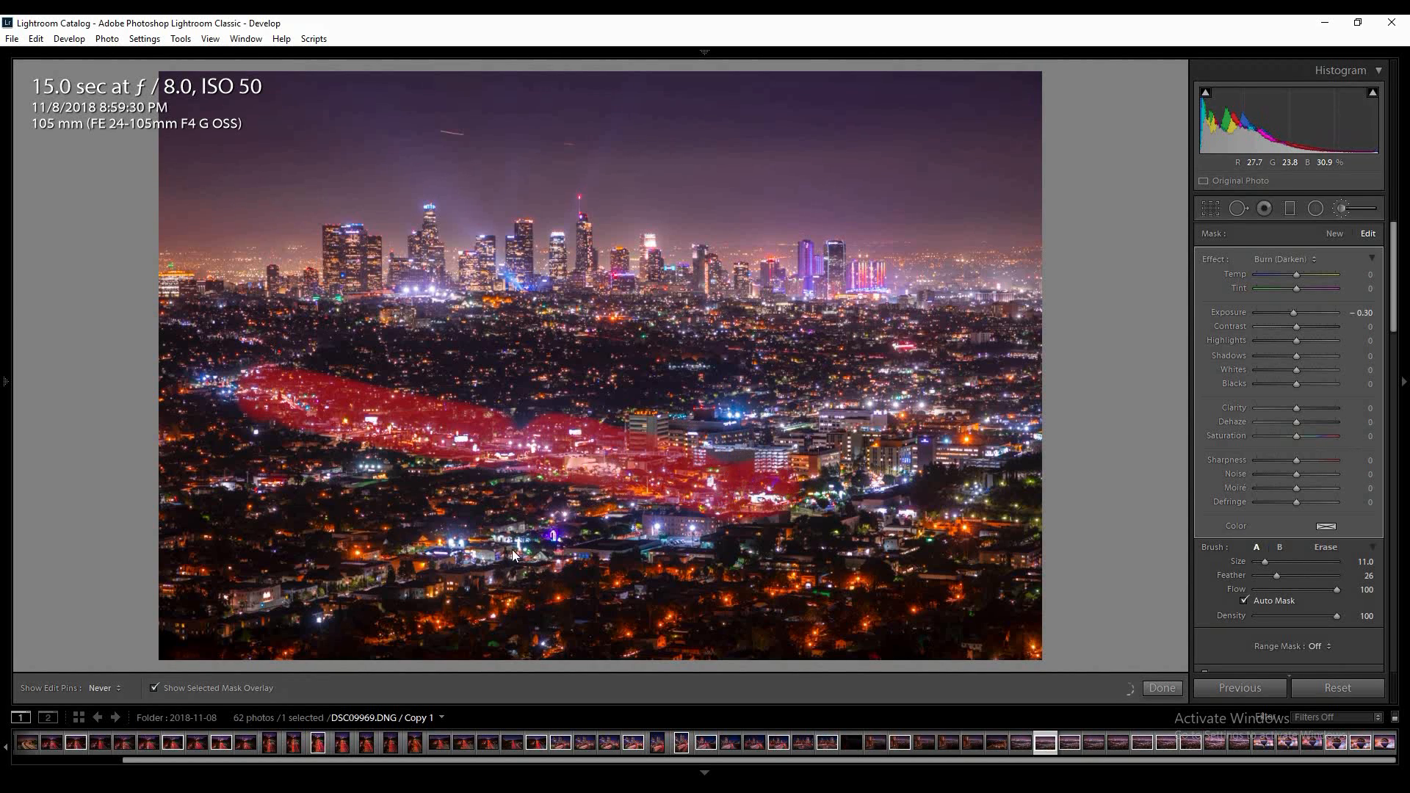
{"action": "left_click", "coordinate": [447, 551]}
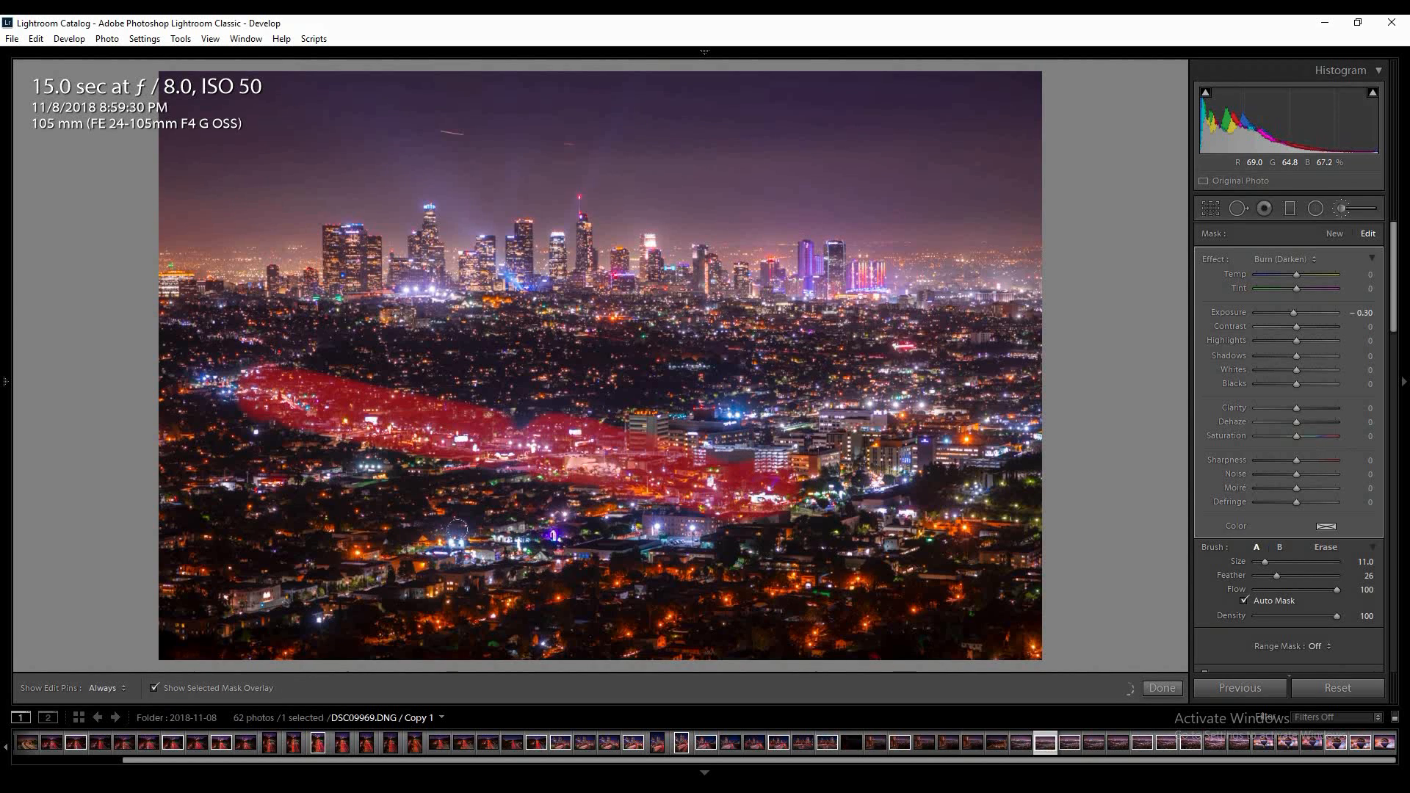
{"action": "left_click", "coordinate": [497, 551]}
{"action": "left_click", "coordinate": [526, 542]}
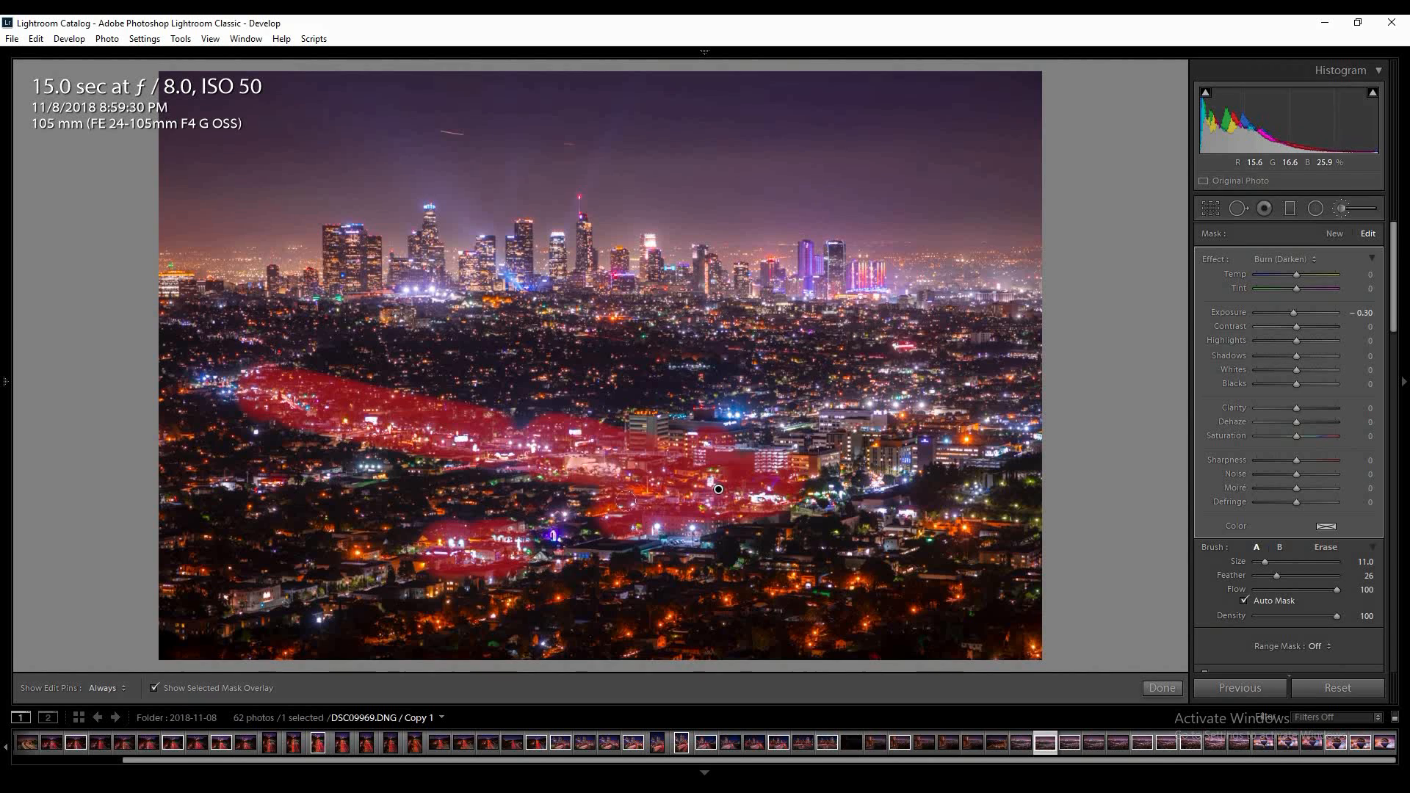
{"action": "left_click_drag", "start_coordinate": [663, 533], "coordinate": [693, 539]}
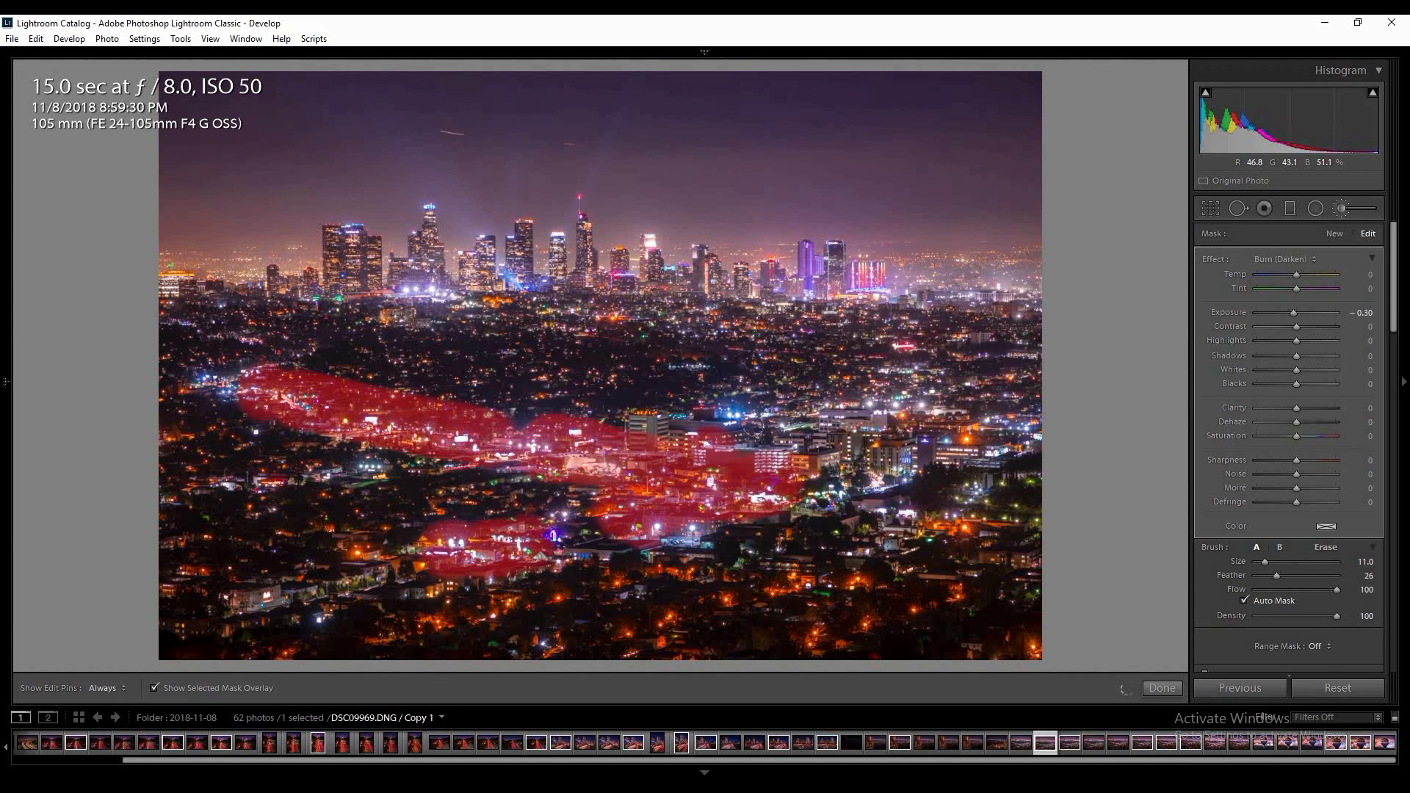
{"action": "mouse_move", "coordinate": [713, 410]}
{"action": "left_mouse_down"}
{"action": "mouse_move", "coordinate": [764, 436]}
{"action": "mouse_move", "coordinate": [855, 395]}
{"action": "mouse_move", "coordinate": [881, 402]}
{"action": "mouse_move", "coordinate": [733, 463]}
{"action": "mouse_move", "coordinate": [860, 478]}
{"action": "mouse_move", "coordinate": [933, 454]}
{"action": "left_mouse_up"}
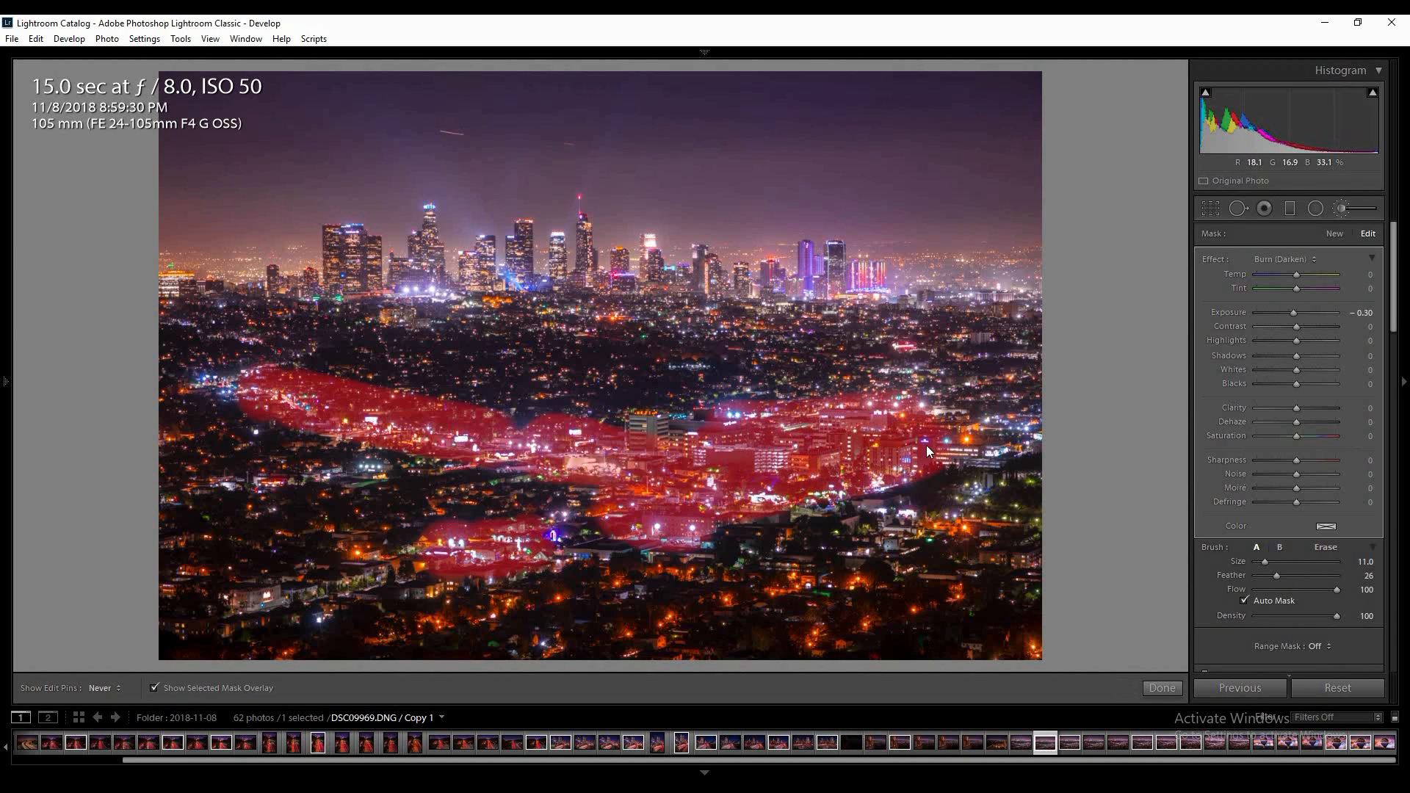
{"action": "left_click", "coordinate": [182, 686]}
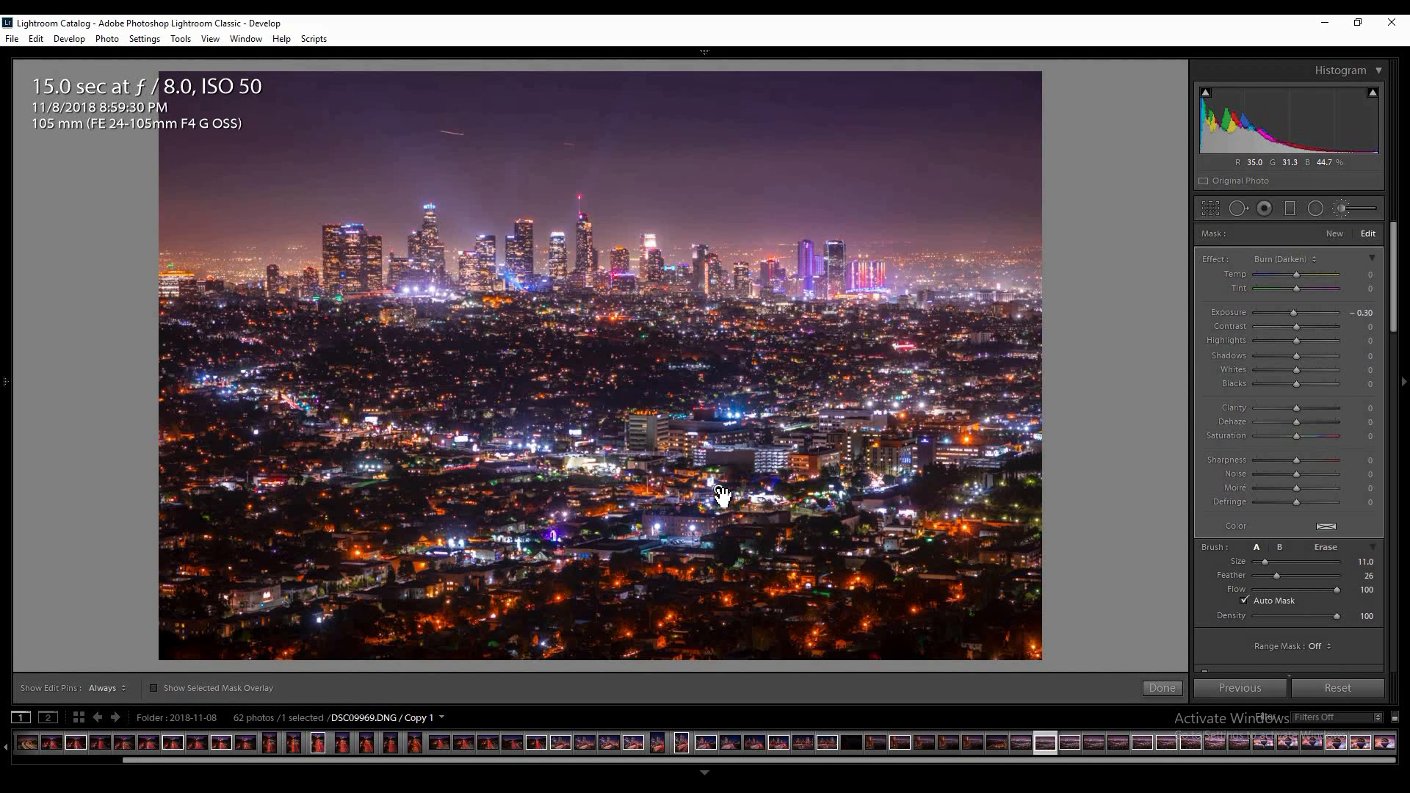
{"action": "mouse_move", "coordinate": [722, 495]}
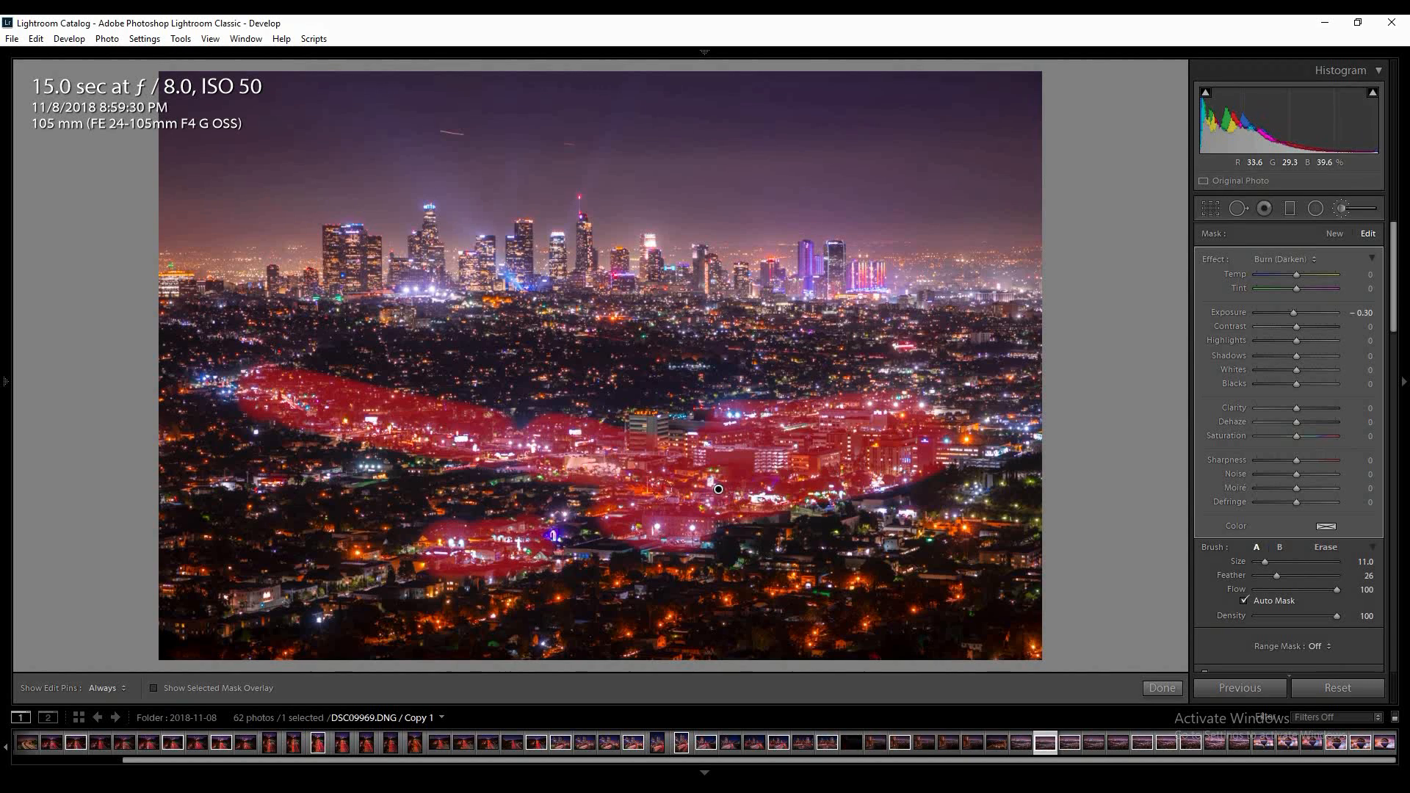
{"action": "key", "text": "h"}
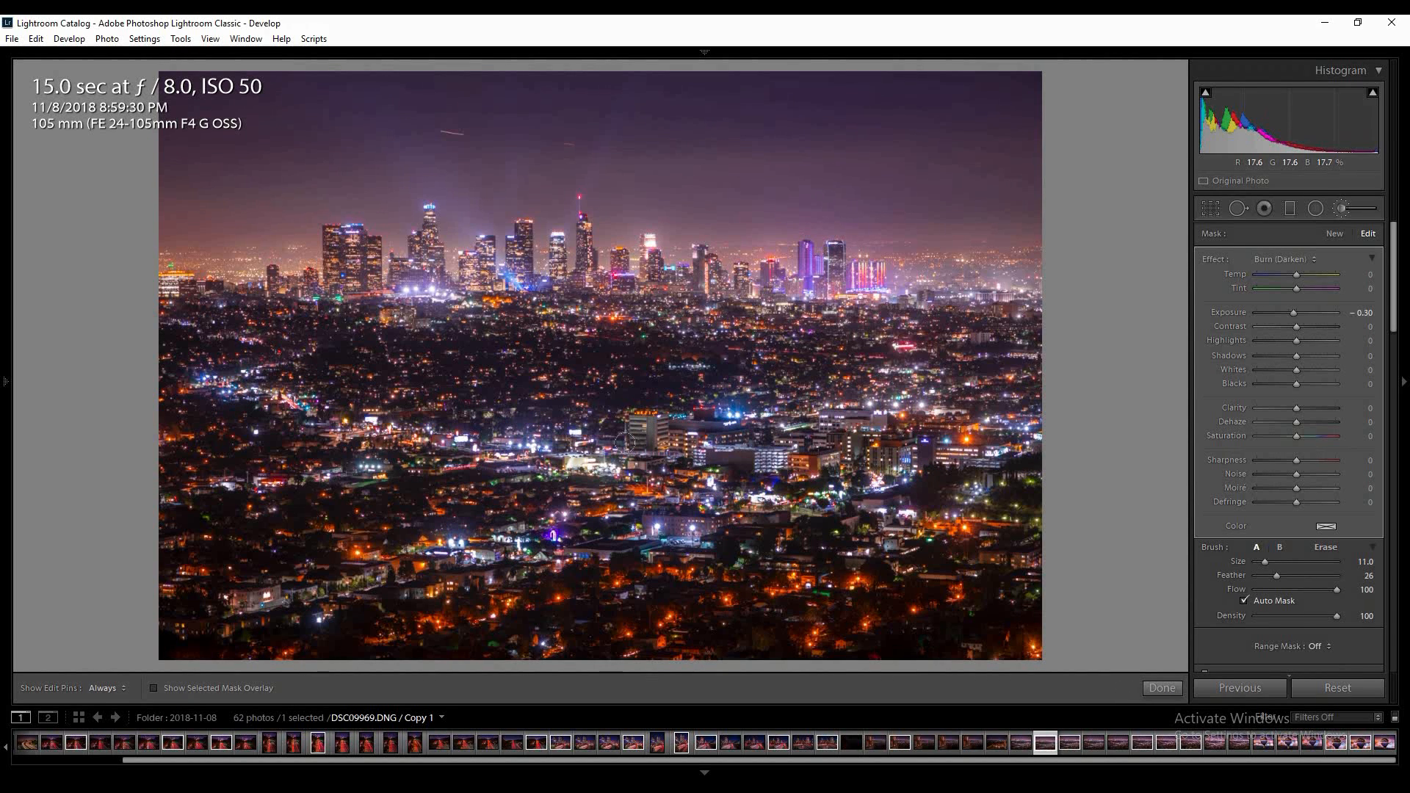
Shift the burn brush adjustment slightly by its pin and undo the move.
{"action": "left_click_drag", "start_coordinate": [720, 491], "coordinate": [729, 493]}
{"action": "key", "text": "ctrl+z"}
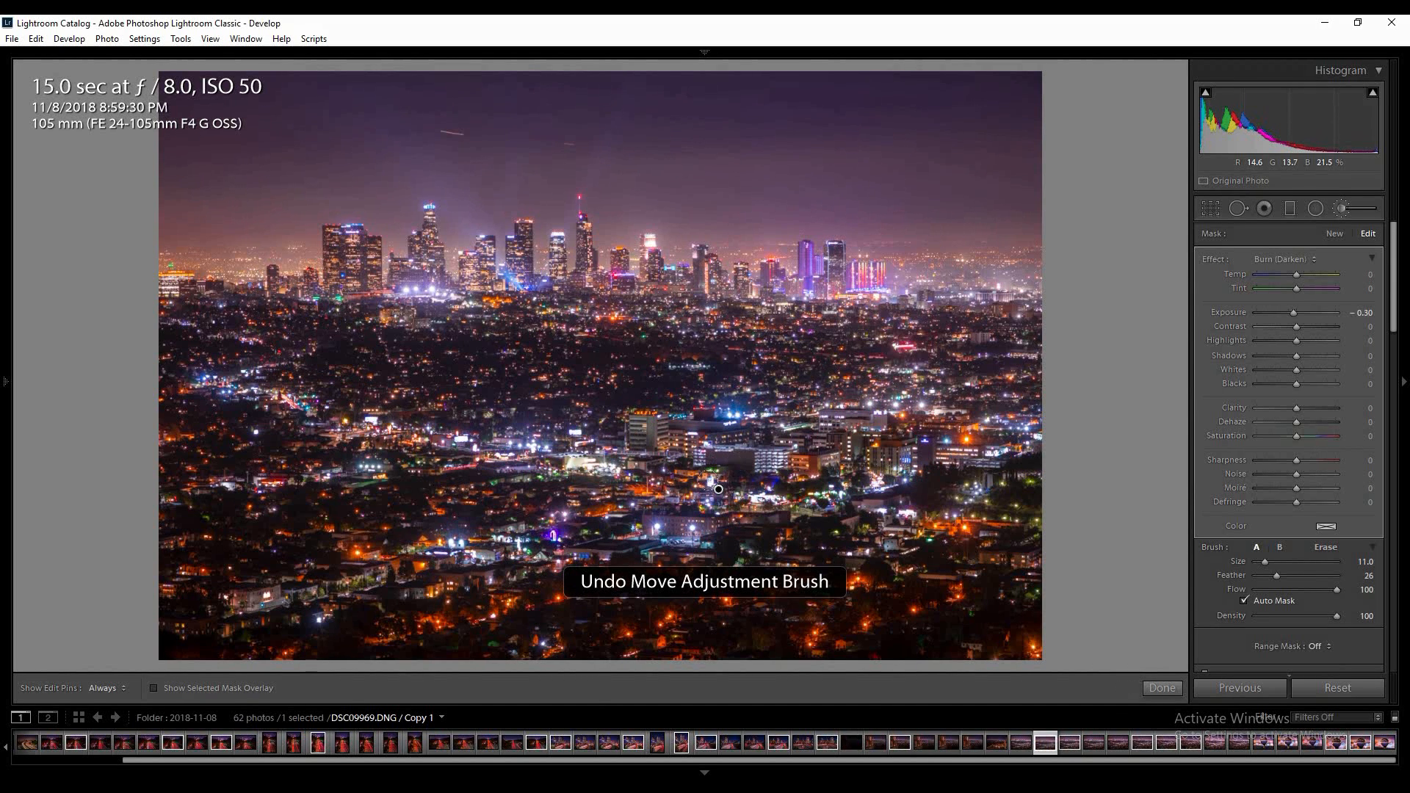
{"action": "key", "text": "h"}
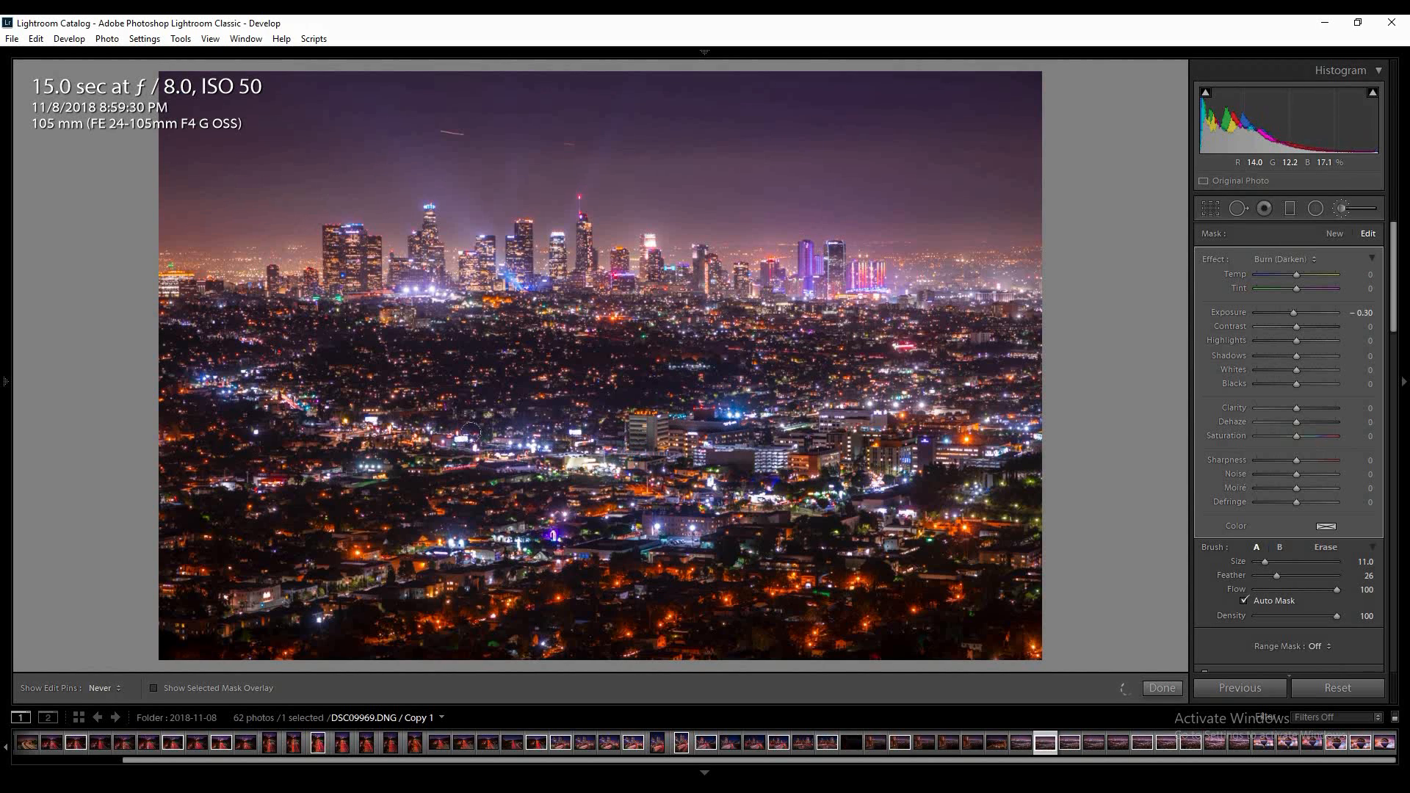
{"action": "key", "text": "h"}
Create a new Burn (Darken) brush mask and paint it at size 13 over the brightly lit white building and the illuminated billboard.
{"action": "left_click", "coordinate": [588, 472]}
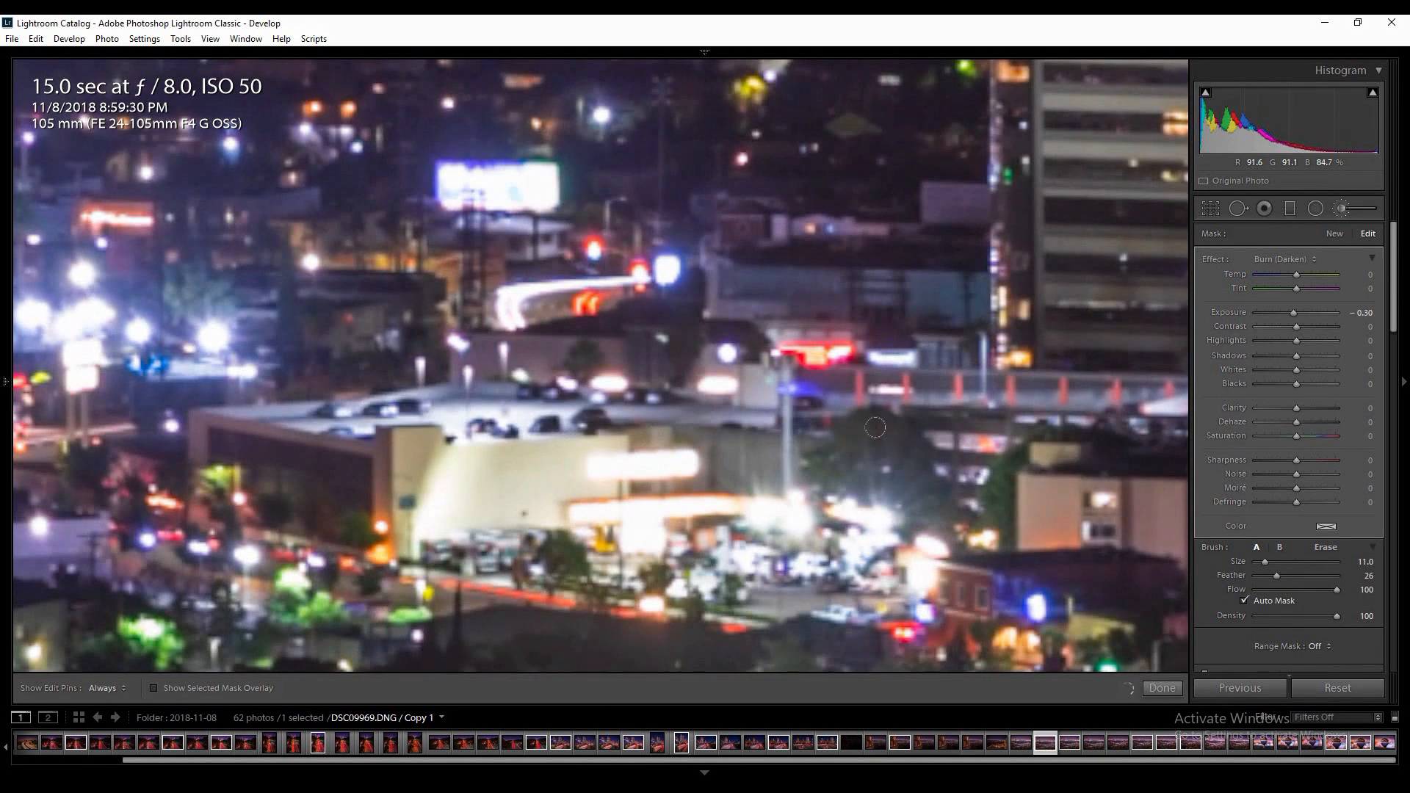
{"action": "left_click", "coordinate": [1336, 236]}
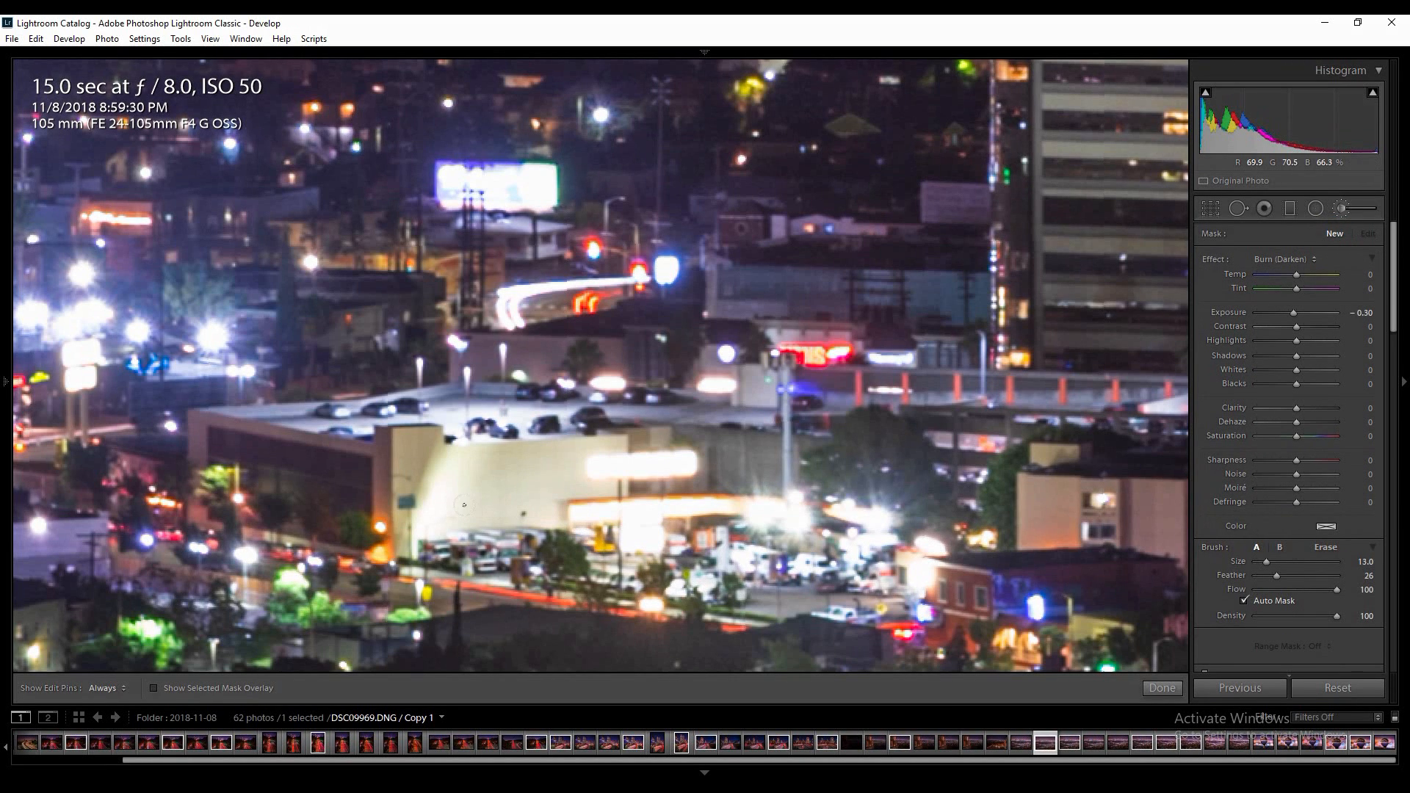
{"action": "scroll", "coordinate": [476, 528], "scroll_direction": "up", "scroll_amount": 1}
{"action": "mouse_move", "coordinate": [476, 529]}
{"action": "left_mouse_down"}
{"action": "mouse_move", "coordinate": [437, 442]}
{"action": "mouse_move", "coordinate": [435, 477]}
{"action": "mouse_move", "coordinate": [580, 478]}
{"action": "mouse_move", "coordinate": [874, 562]}
{"action": "mouse_move", "coordinate": [801, 599]}
{"action": "mouse_move", "coordinate": [551, 558]}
{"action": "left_mouse_up"}
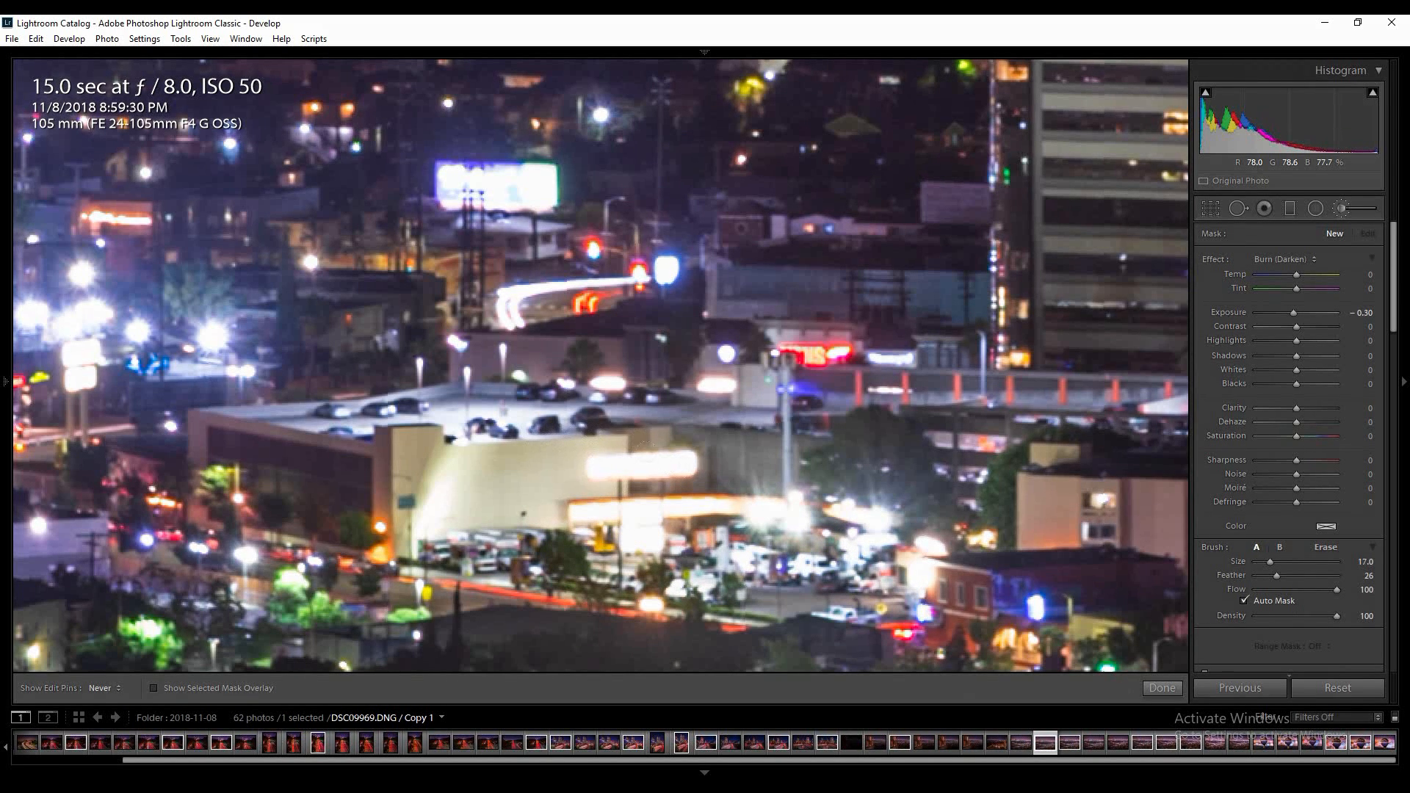
{"action": "left_click_drag", "start_coordinate": [549, 540], "coordinate": [715, 618]}
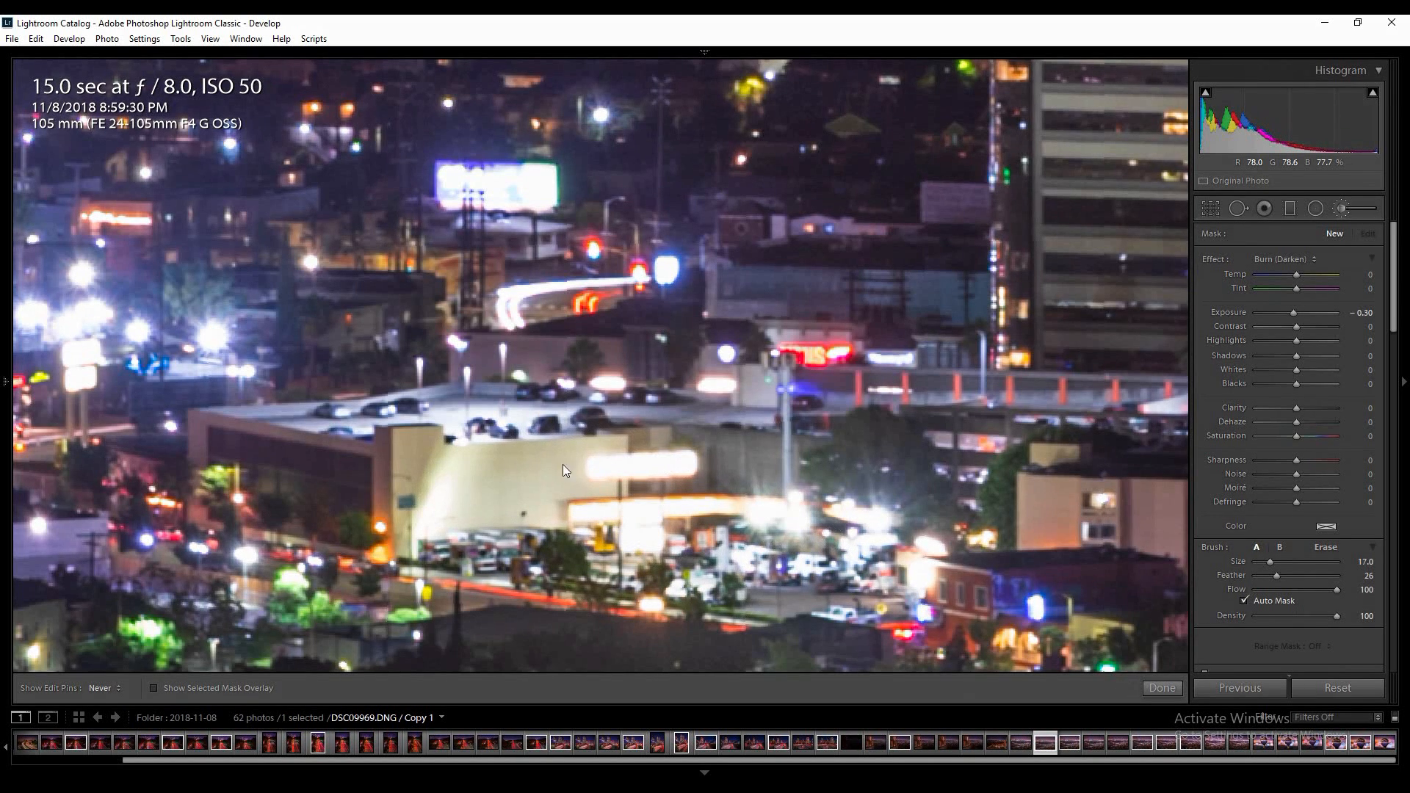
{"action": "scroll", "coordinate": [283, 400], "scroll_direction": "down", "scroll_amount": 1}
{"action": "mouse_move", "coordinate": [307, 432]}
{"action": "left_mouse_down"}
{"action": "mouse_move", "coordinate": [477, 398]}
{"action": "mouse_move", "coordinate": [610, 445]}
{"action": "left_mouse_up"}
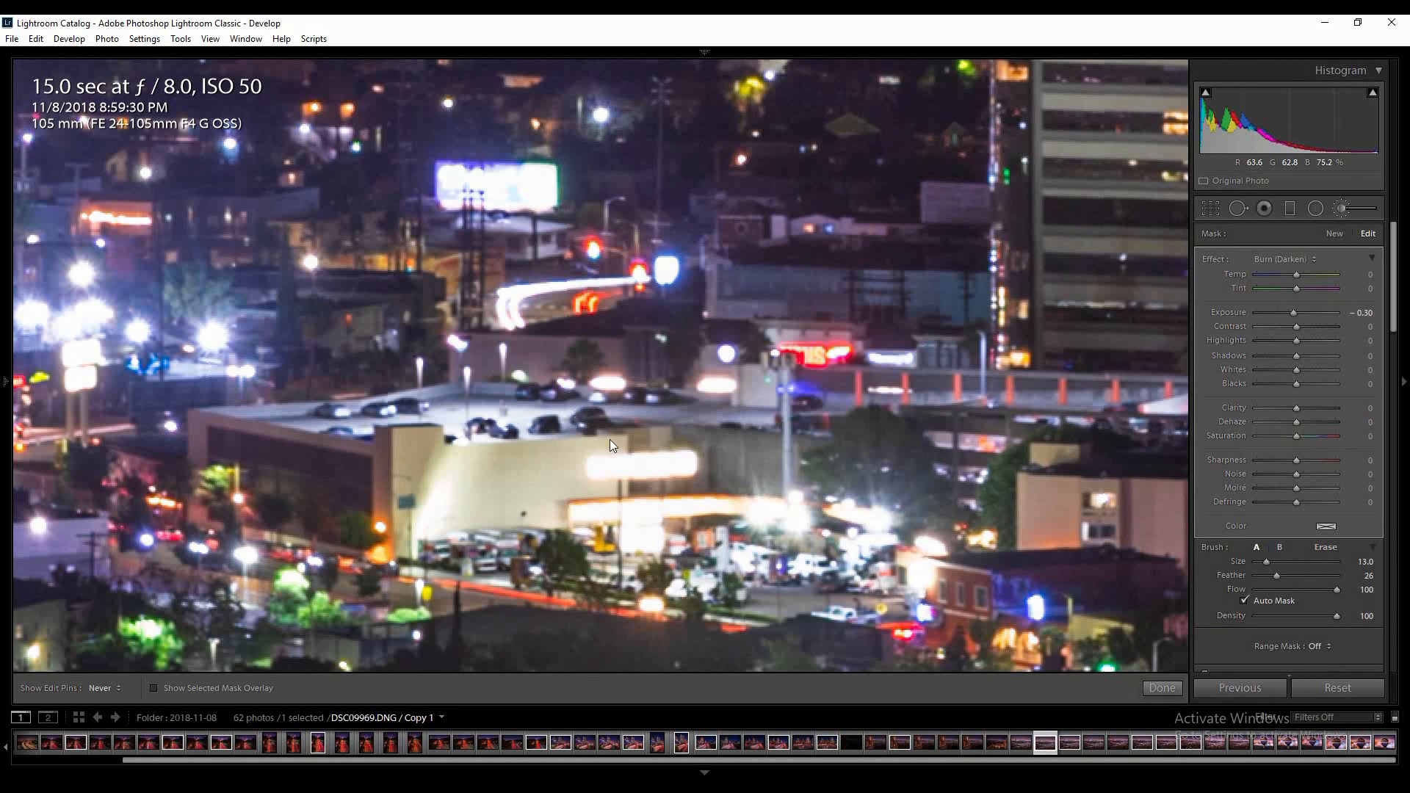
{"action": "left_click_drag", "start_coordinate": [439, 160], "coordinate": [501, 158]}
Extend the new burn mask over the cluster of white street lights and the lit corner of the building, with the edit pins hidden.
{"action": "left_click_drag", "start_coordinate": [315, 394], "coordinate": [591, 411]}
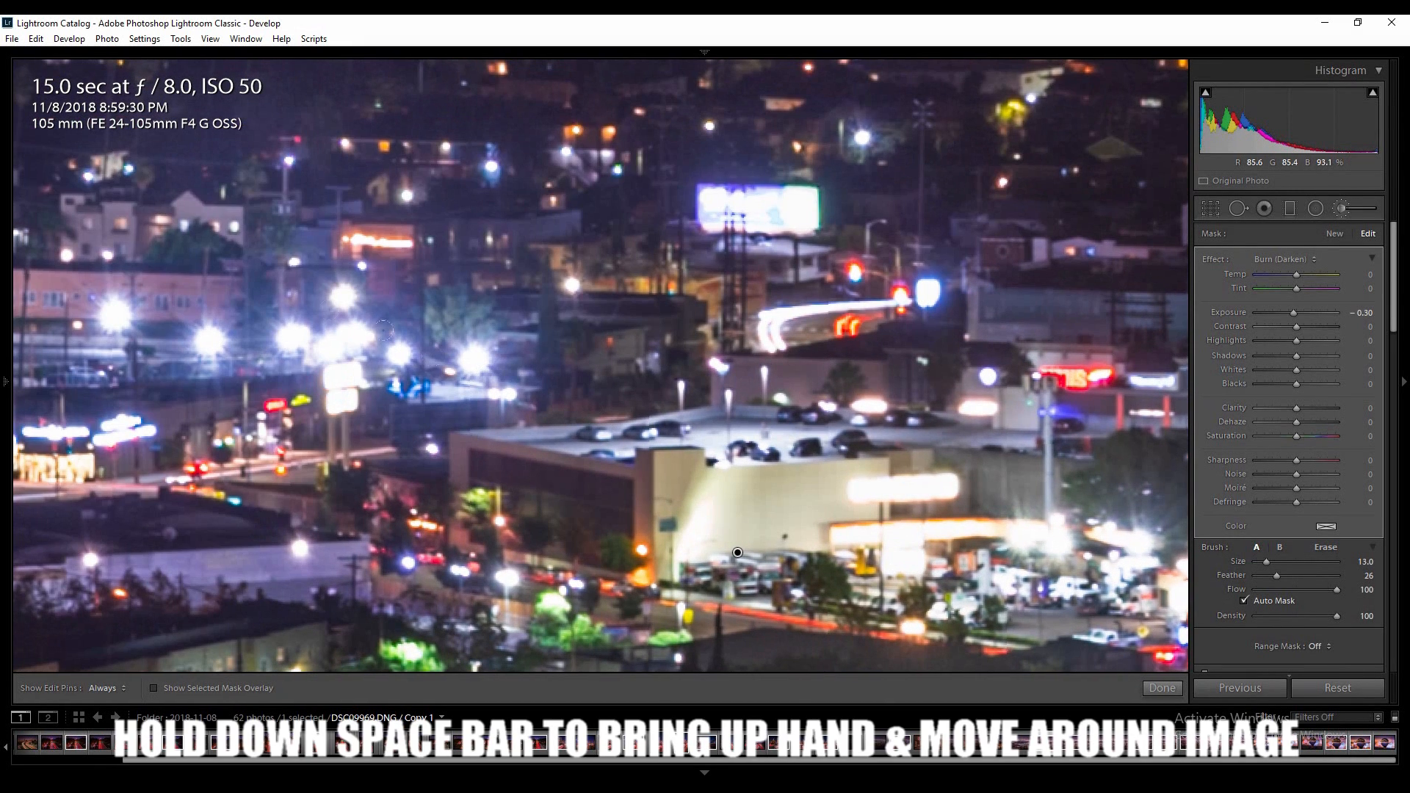
{"action": "key", "text": "h"}
{"action": "left_click_drag", "start_coordinate": [317, 333], "coordinate": [396, 341]}
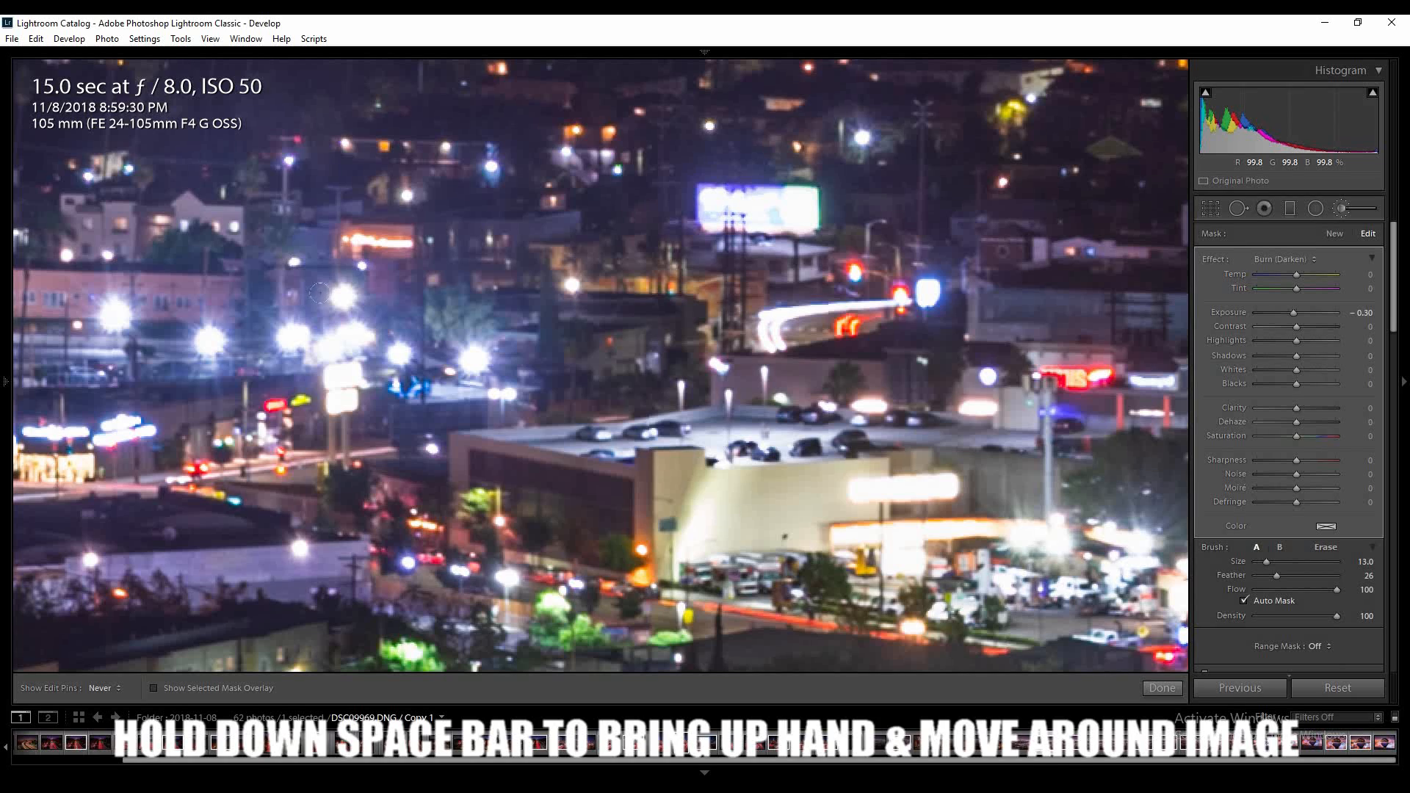
{"action": "key", "text": "h"}
{"action": "key", "text": "h"}
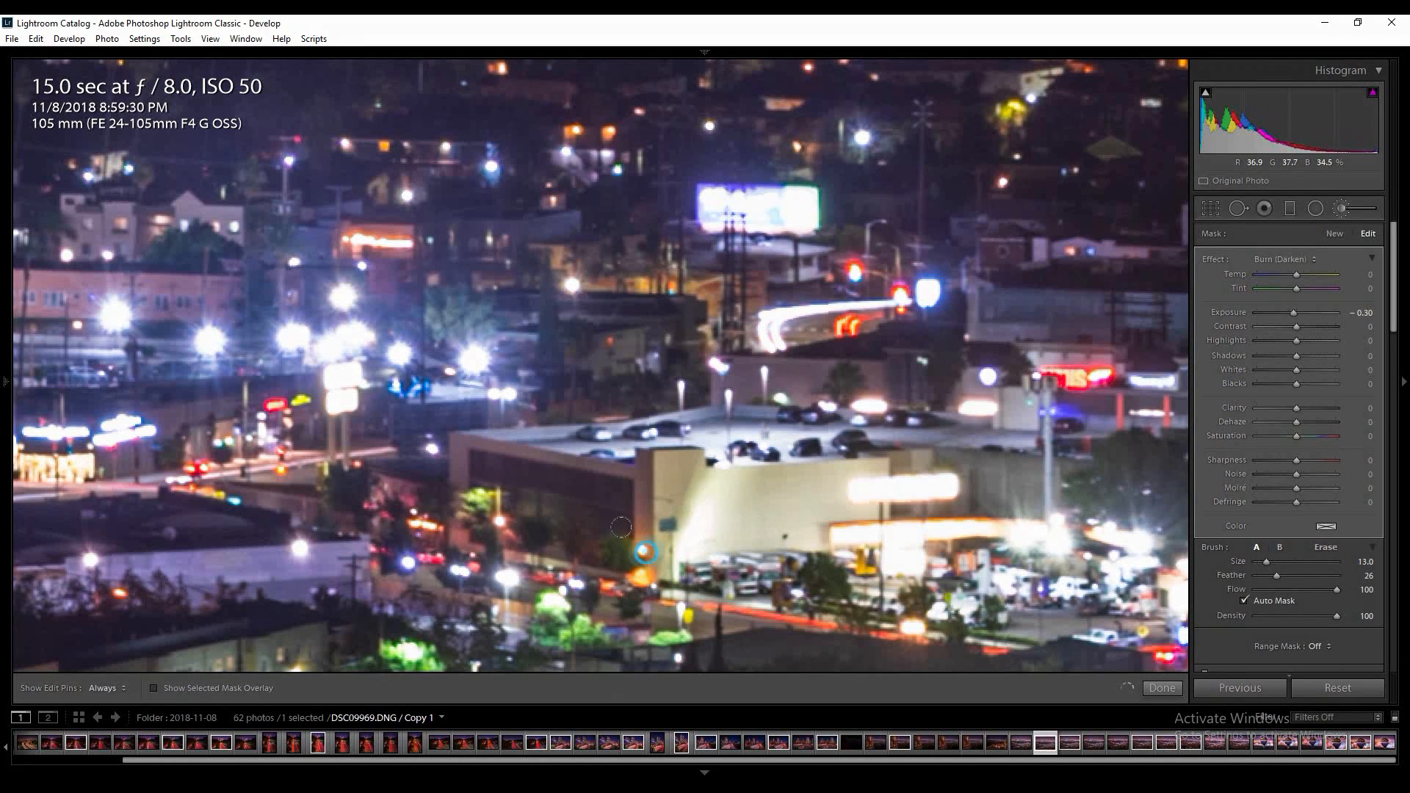
{"action": "key", "text": "h"}
{"action": "left_click_drag", "start_coordinate": [663, 571], "coordinate": [665, 525]}
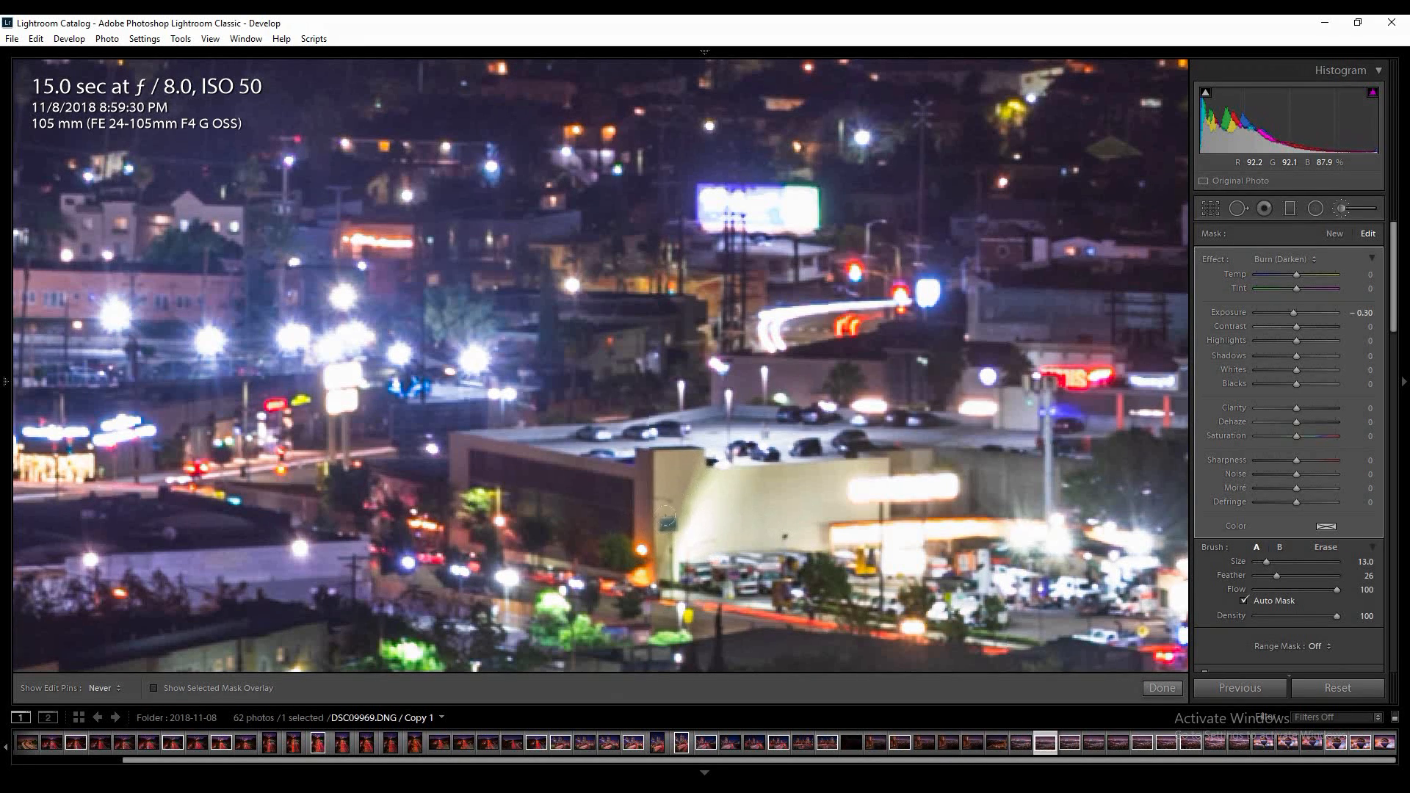
{"action": "key", "text": "h"}
Lower the new burn mask's exposure to -0.97, touch up the building's rooftop with the brush at size 8, and finish the brush edit.
{"action": "left_click_drag", "start_coordinate": [1028, 581], "coordinate": [796, 502]}
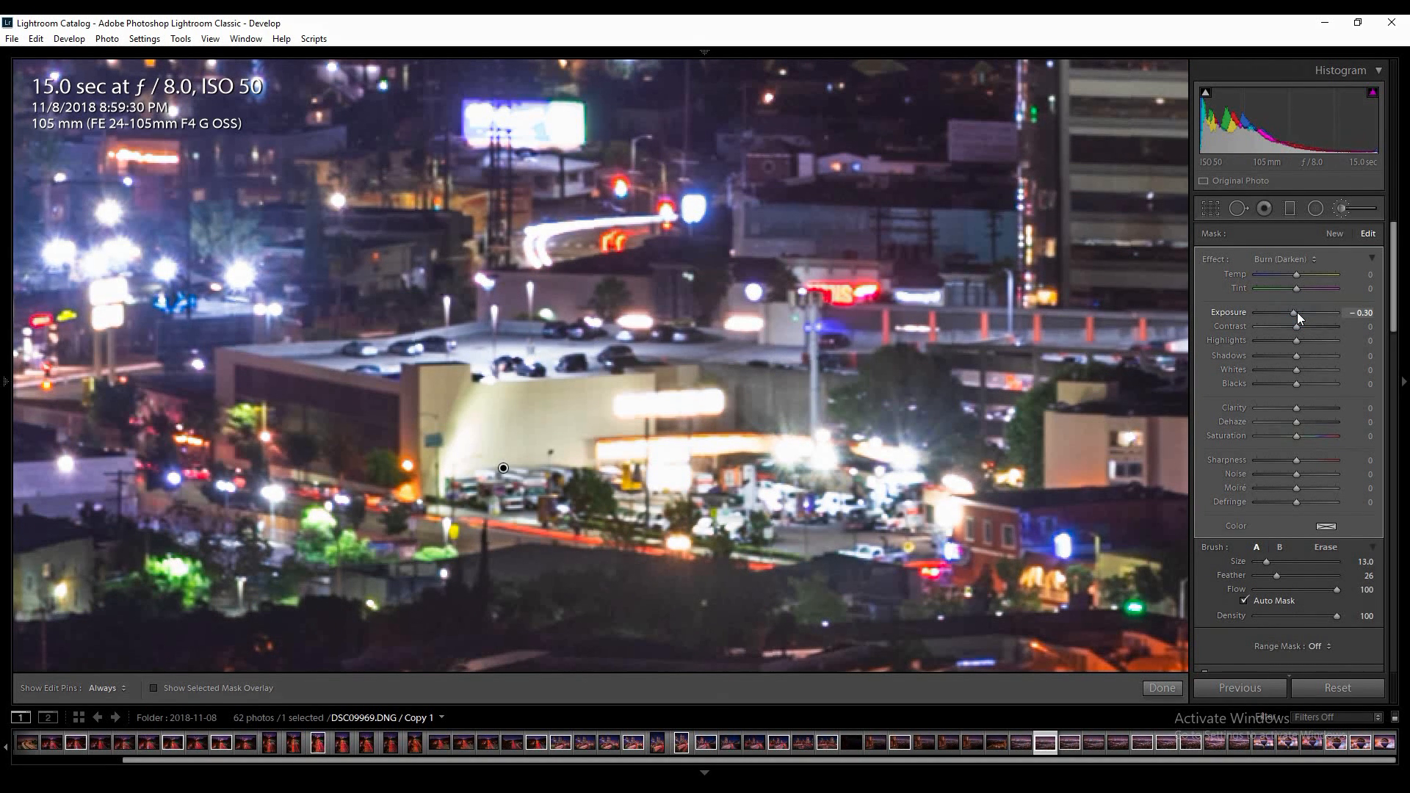
{"action": "key", "text": "Down"}
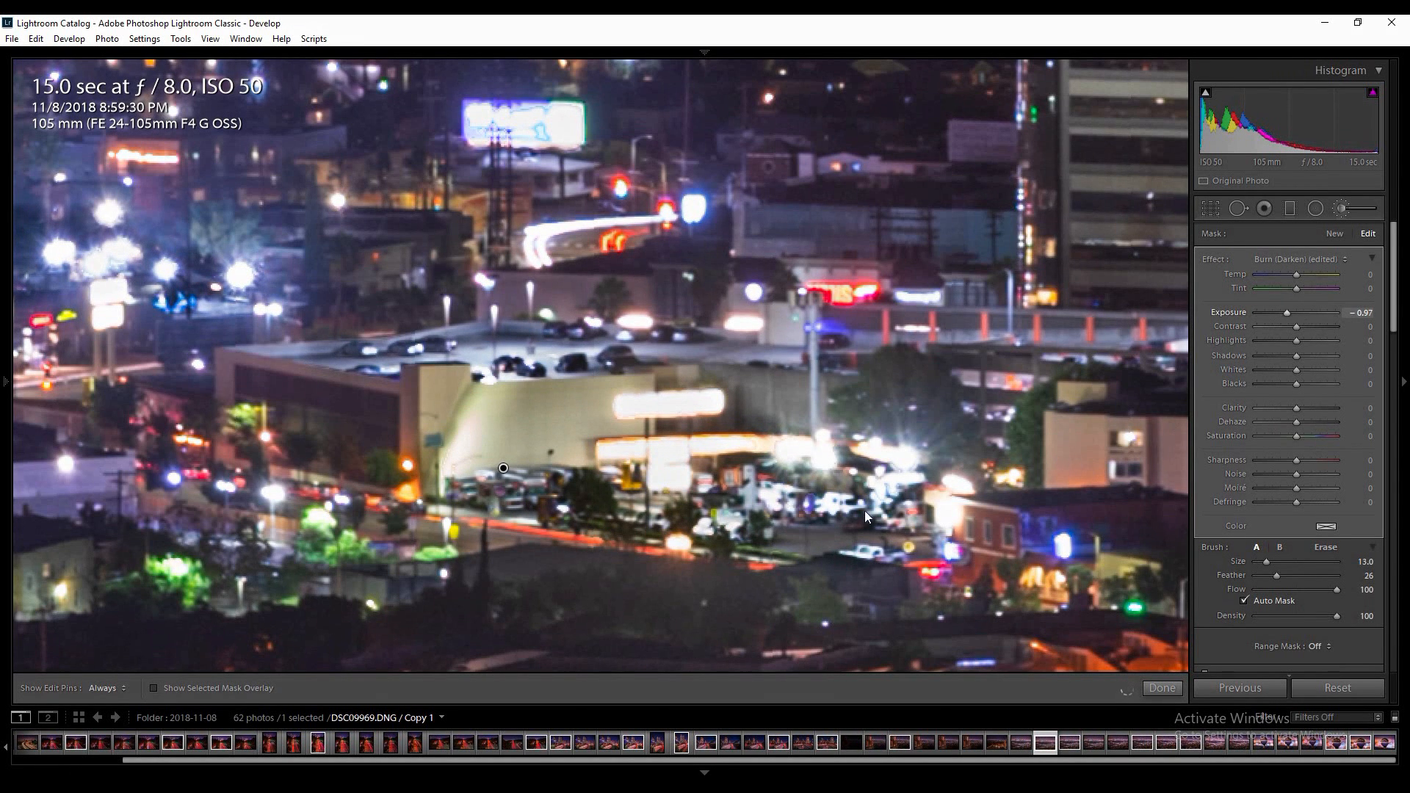
{"action": "key", "text": "h"}
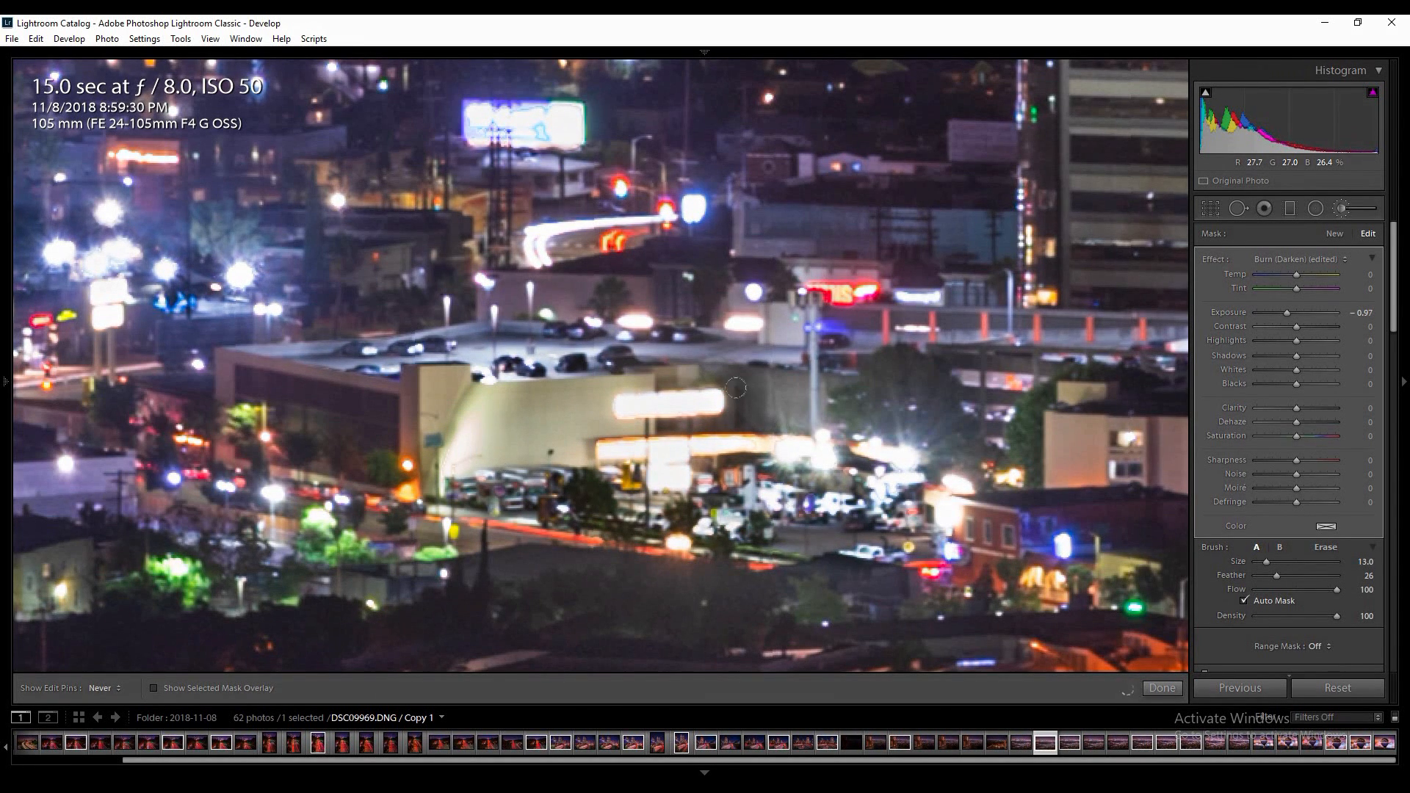
{"action": "key", "text": "h"}
{"action": "scroll", "coordinate": [341, 323], "scroll_direction": "down", "scroll_amount": 3}
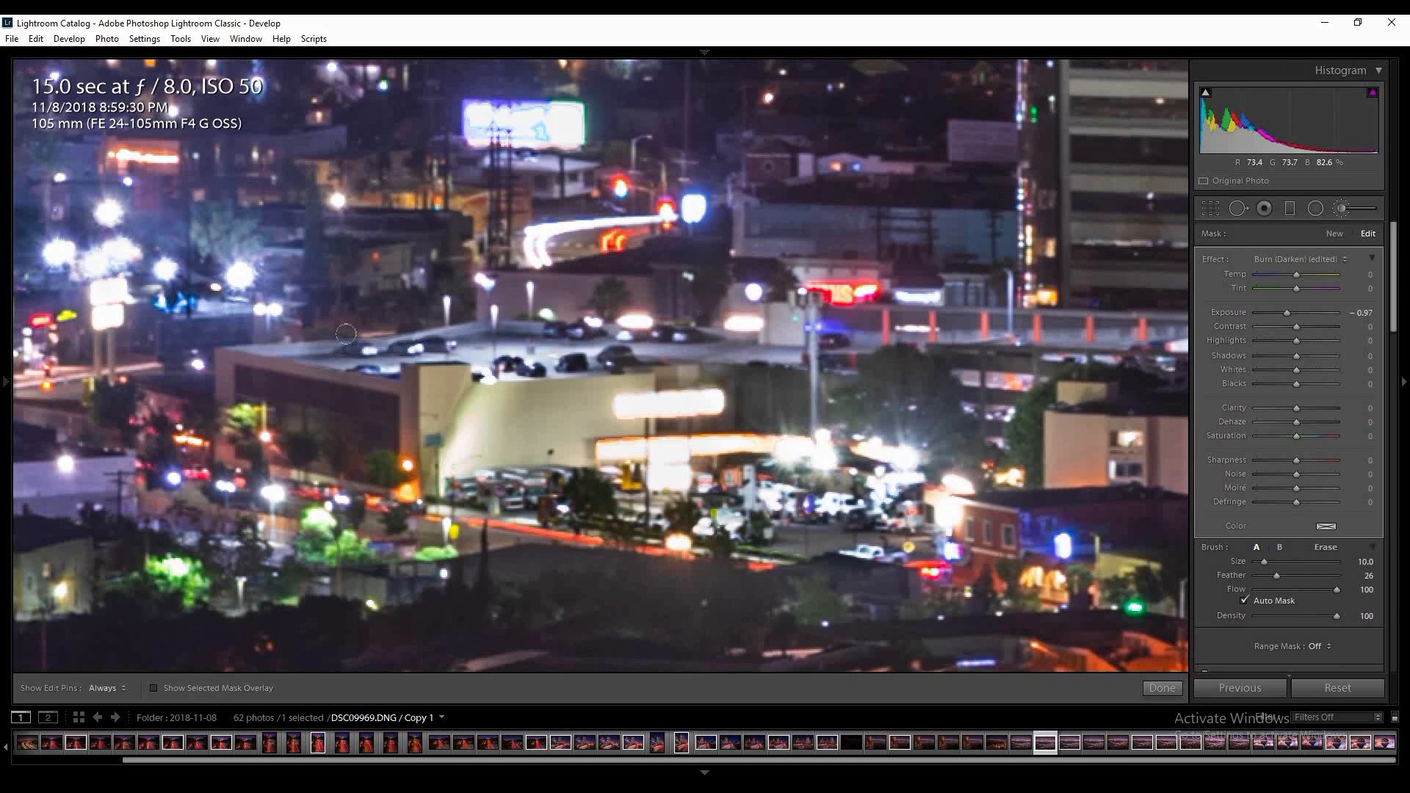
{"action": "key", "text": "h"}
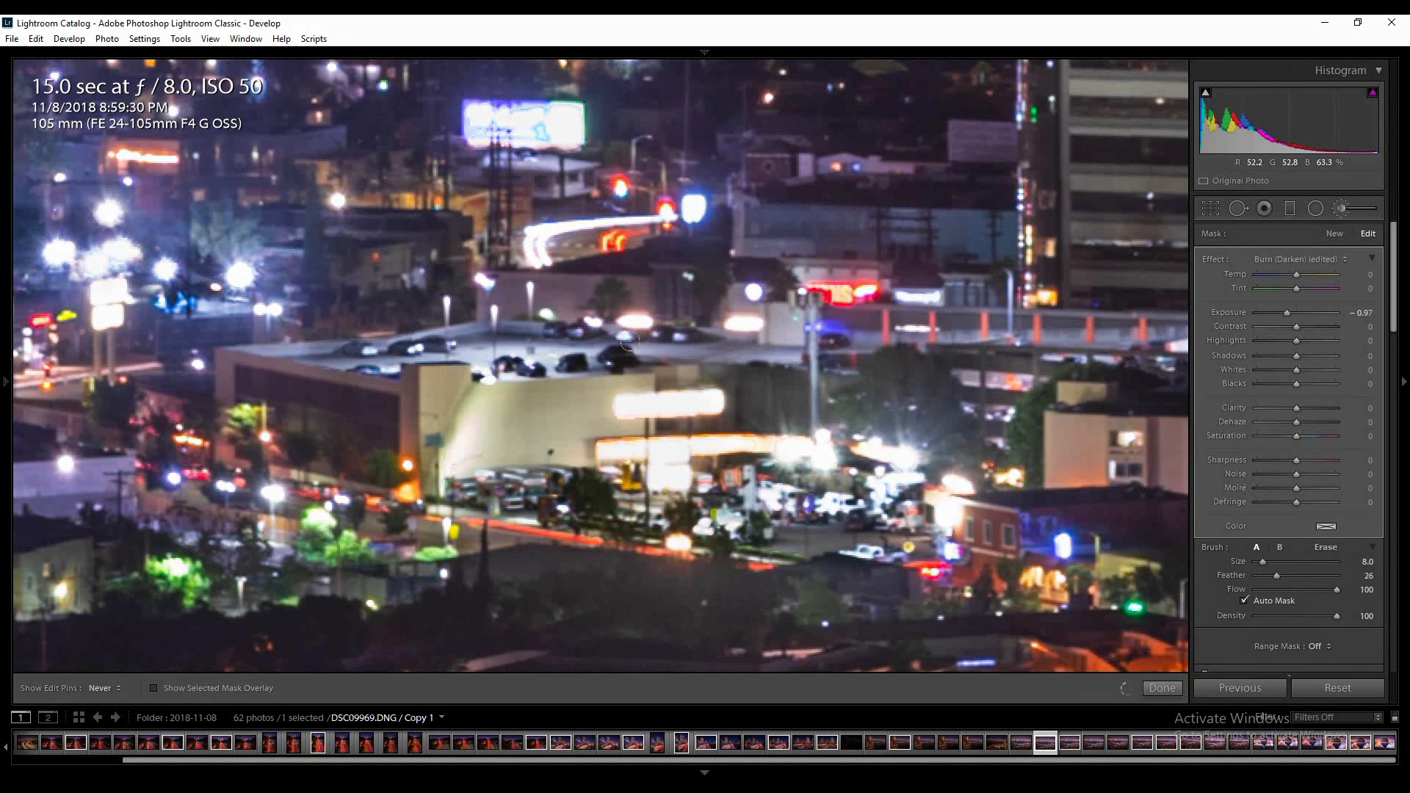
{"action": "key", "text": "h"}
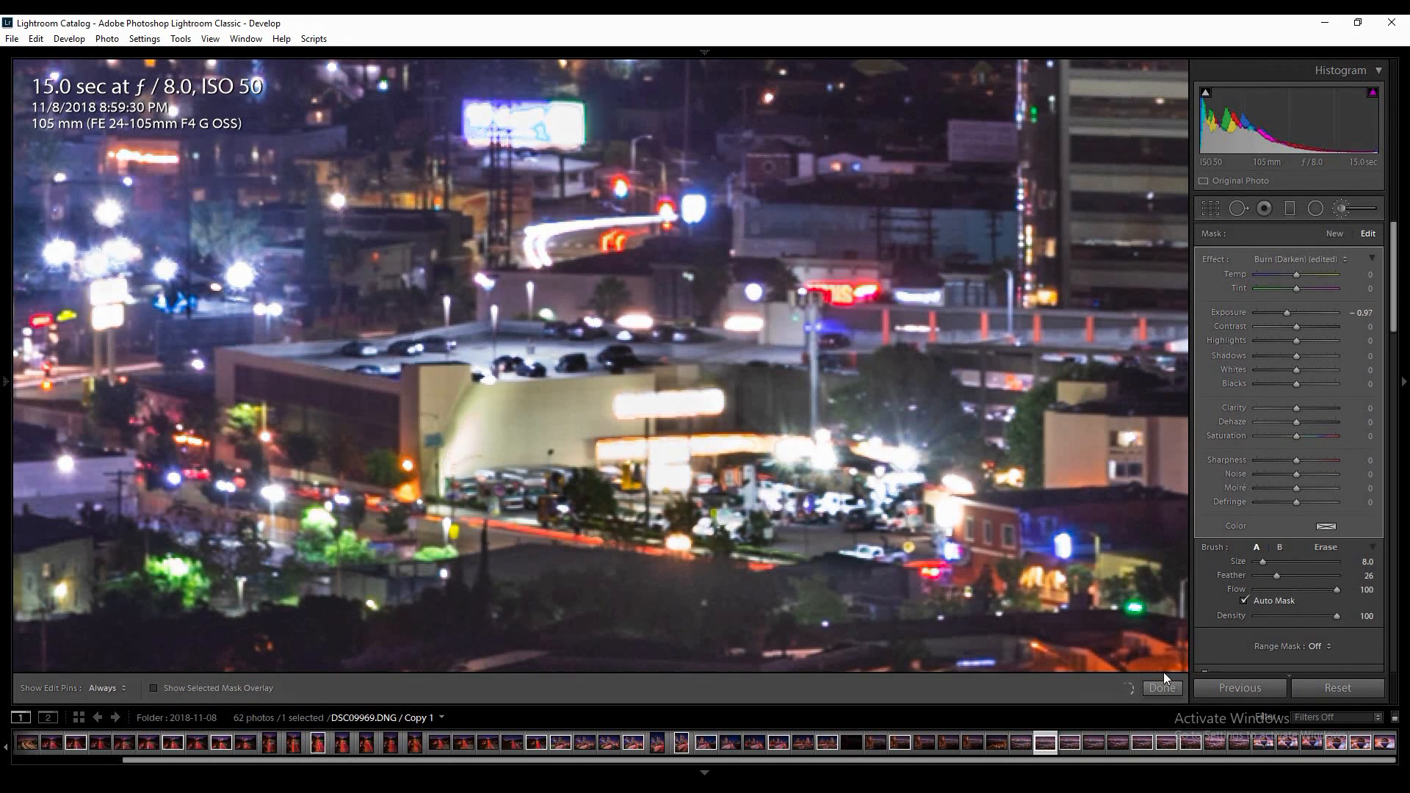
{"action": "left_click", "coordinate": [1161, 684]}
{"action": "left_click", "coordinate": [656, 462]}
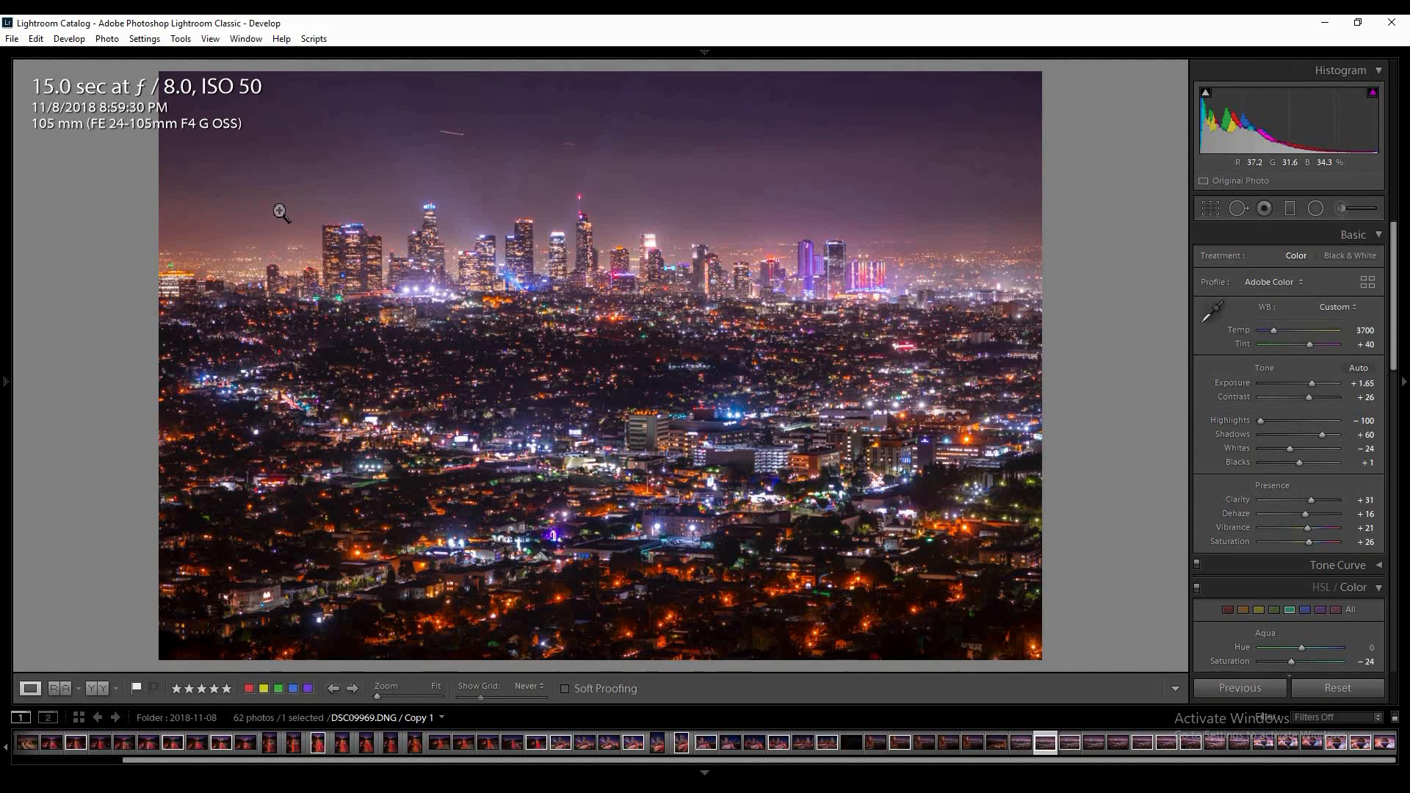
Examine the sky and skyline at 2:1 zoom for unwanted marks and light trails.
{"action": "left_click", "coordinate": [246, 197]}
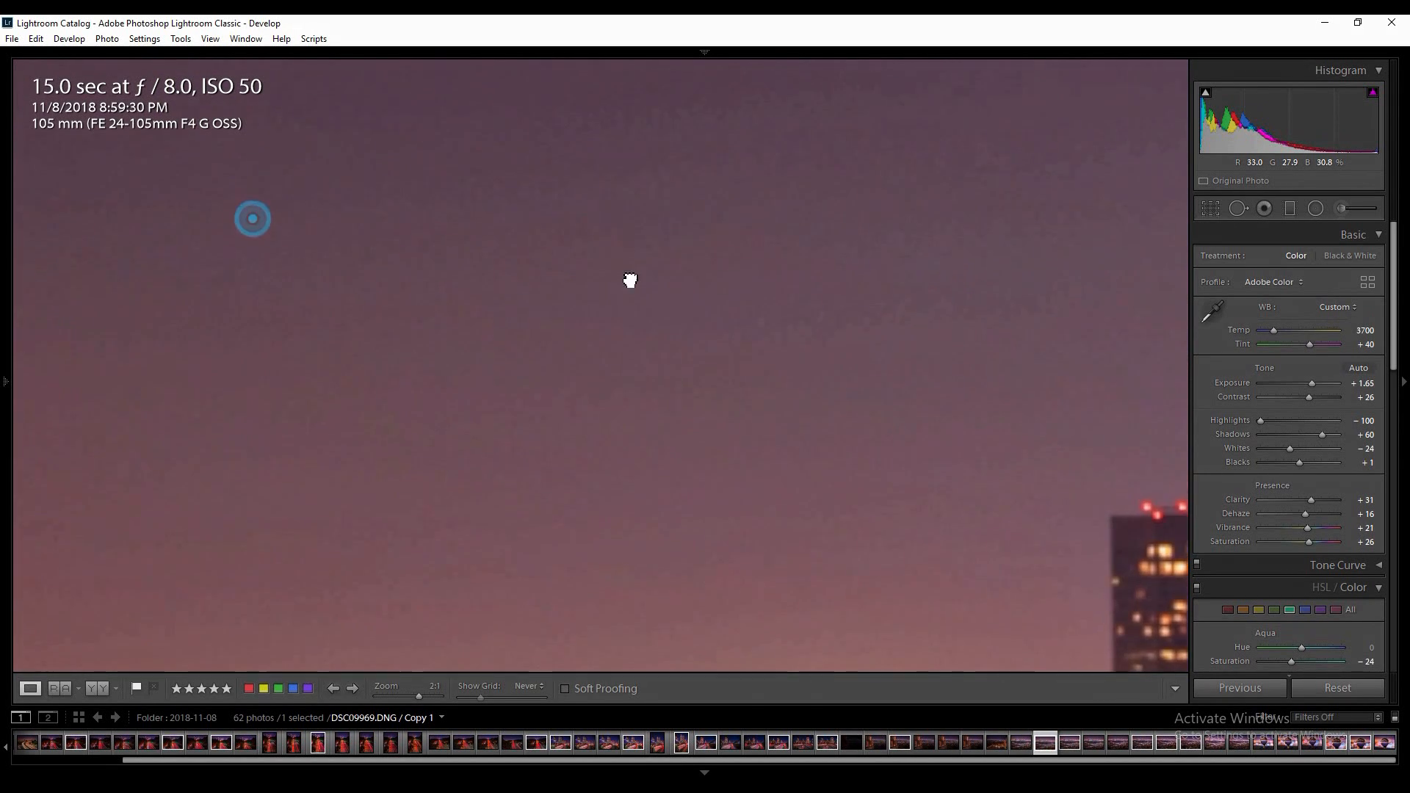
{"action": "left_click_drag", "start_coordinate": [587, 419], "coordinate": [597, 275]}
{"action": "left_click_drag", "start_coordinate": [841, 366], "coordinate": [570, 362]}
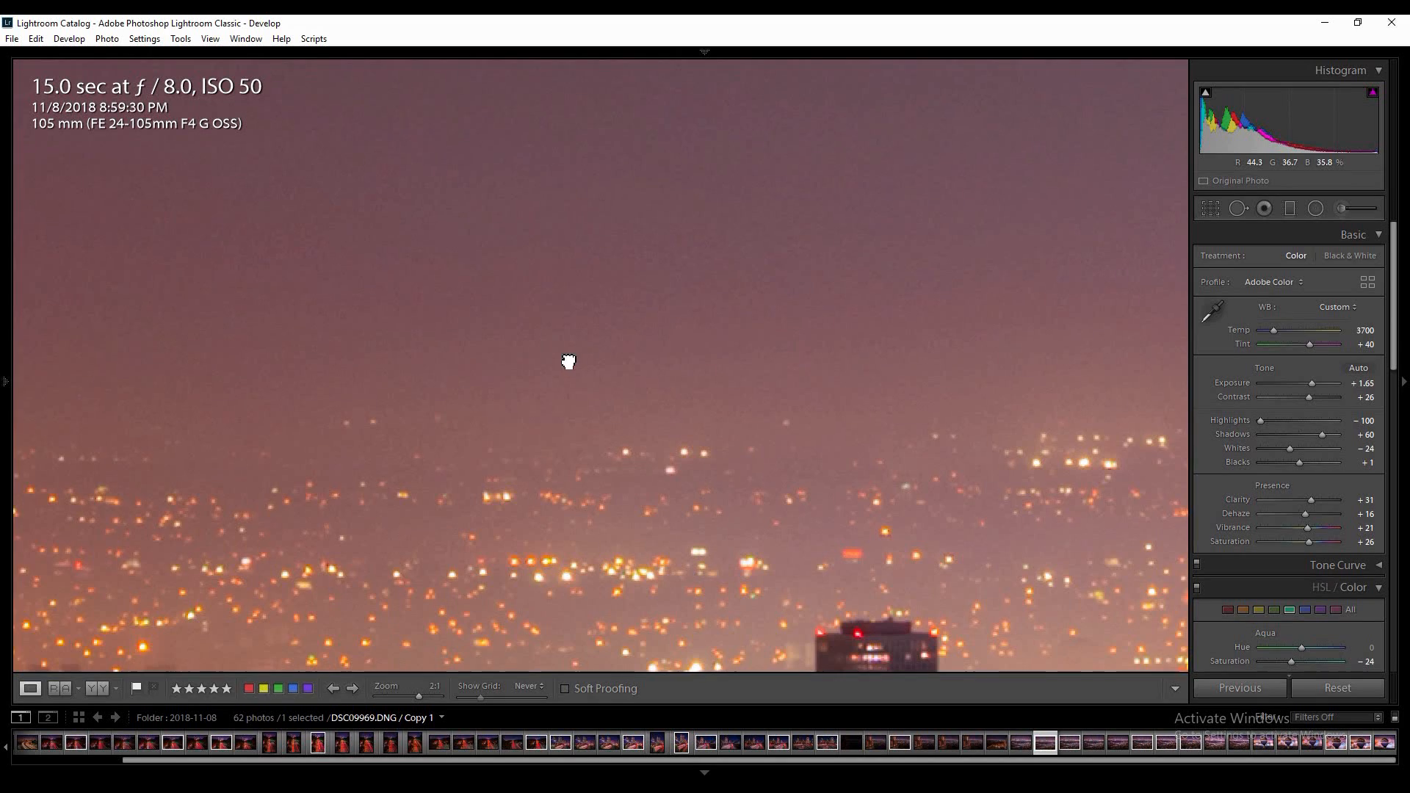
{"action": "left_click_drag", "start_coordinate": [922, 375], "coordinate": [572, 382]}
{"action": "left_click_drag", "start_coordinate": [834, 376], "coordinate": [534, 414]}
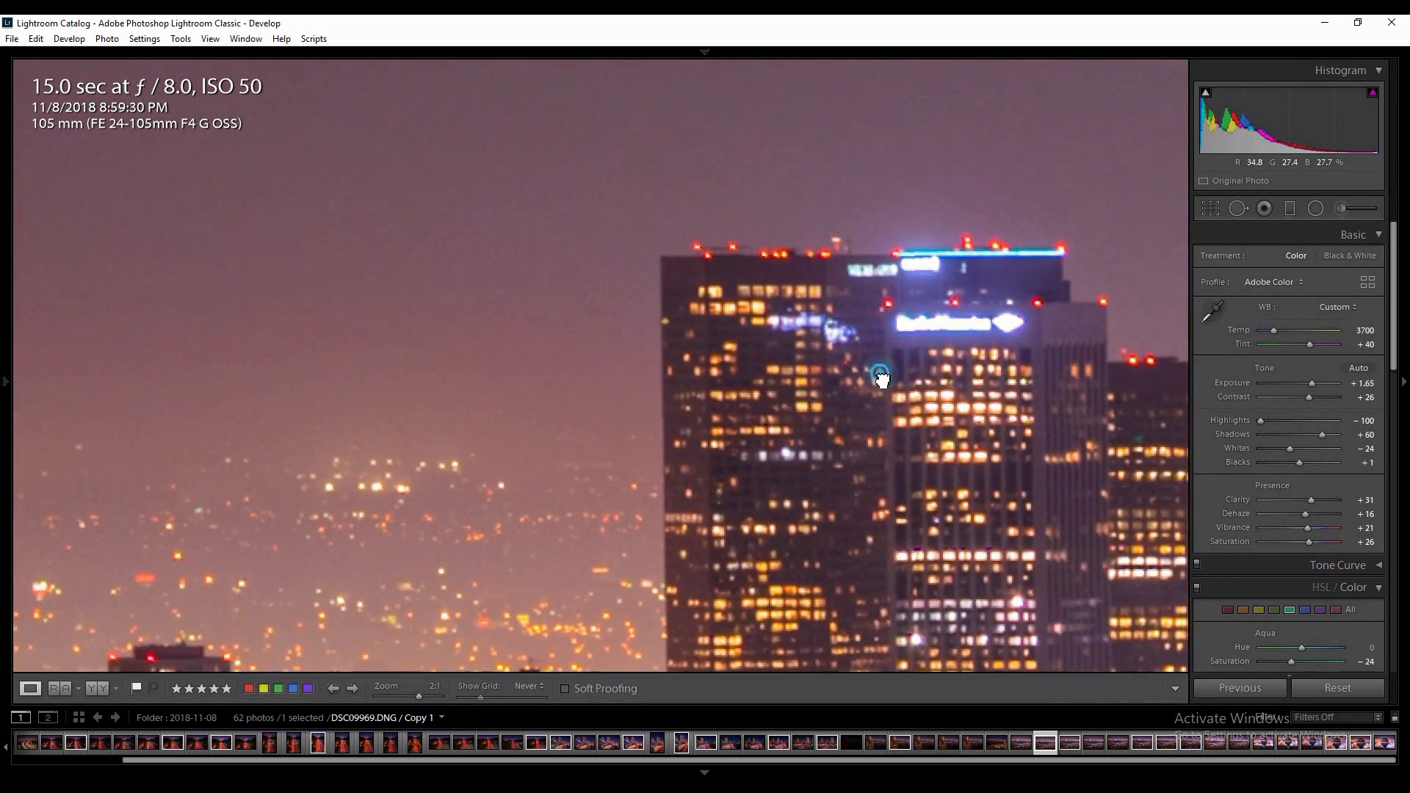
{"action": "left_click_drag", "start_coordinate": [883, 381], "coordinate": [624, 483]}
{"action": "left_click_drag", "start_coordinate": [906, 483], "coordinate": [924, 641]}
{"action": "left_click_drag", "start_coordinate": [484, 490], "coordinate": [442, 450]}
{"action": "left_click_drag", "start_coordinate": [514, 293], "coordinate": [624, 425]}
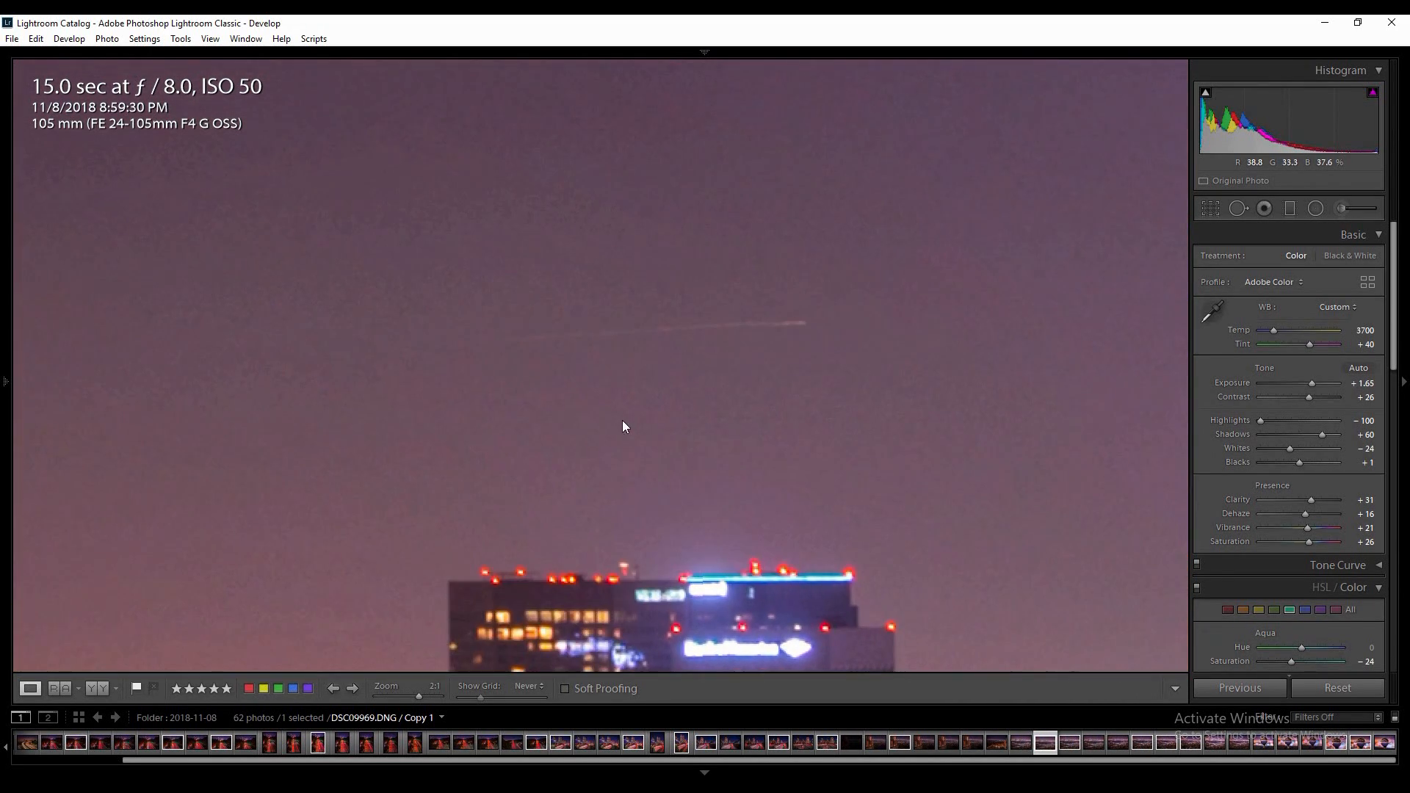
Heal the faint aircraft trail in the sky above the tall buildings with Spot Removal at size 19 and feather 19.
{"action": "left_click", "coordinate": [1237, 214]}
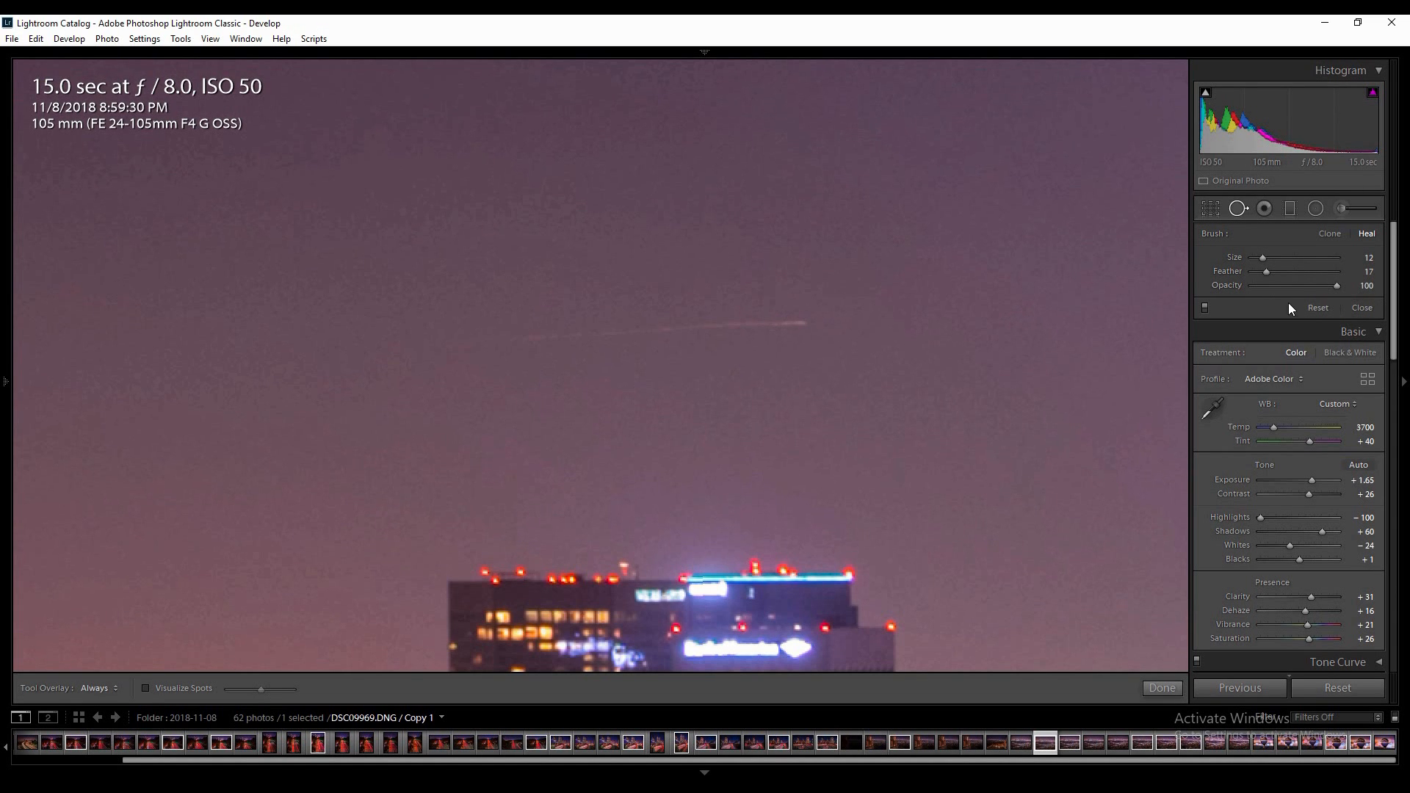
{"action": "left_click", "coordinate": [1266, 273]}
{"action": "scroll", "coordinate": [797, 338], "scroll_direction": "up", "scroll_amount": 1}
{"action": "left_click_drag", "start_coordinate": [804, 328], "coordinate": [438, 350]}
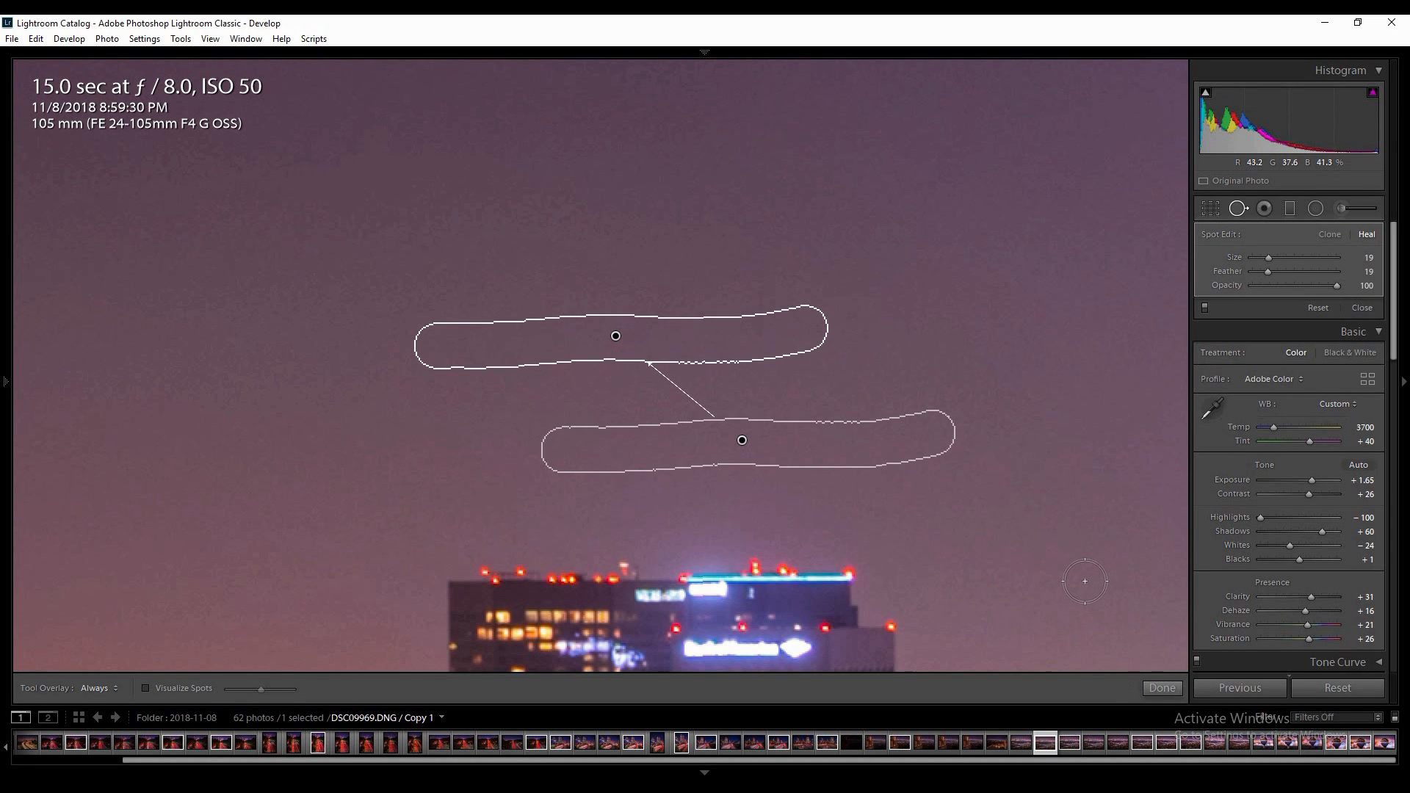
Try to heal the whole row of red light streaks above the horizon with one long stroke at size 13, and delete that spot.
{"action": "left_click_drag", "start_coordinate": [1124, 523], "coordinate": [669, 454]}
{"action": "left_click_drag", "start_coordinate": [885, 426], "coordinate": [684, 265]}
{"action": "left_click_drag", "start_coordinate": [911, 307], "coordinate": [478, 397]}
{"action": "left_click_drag", "start_coordinate": [857, 418], "coordinate": [462, 314]}
{"action": "left_click_drag", "start_coordinate": [864, 355], "coordinate": [329, 351]}
{"action": "left_click_drag", "start_coordinate": [779, 350], "coordinate": [411, 355]}
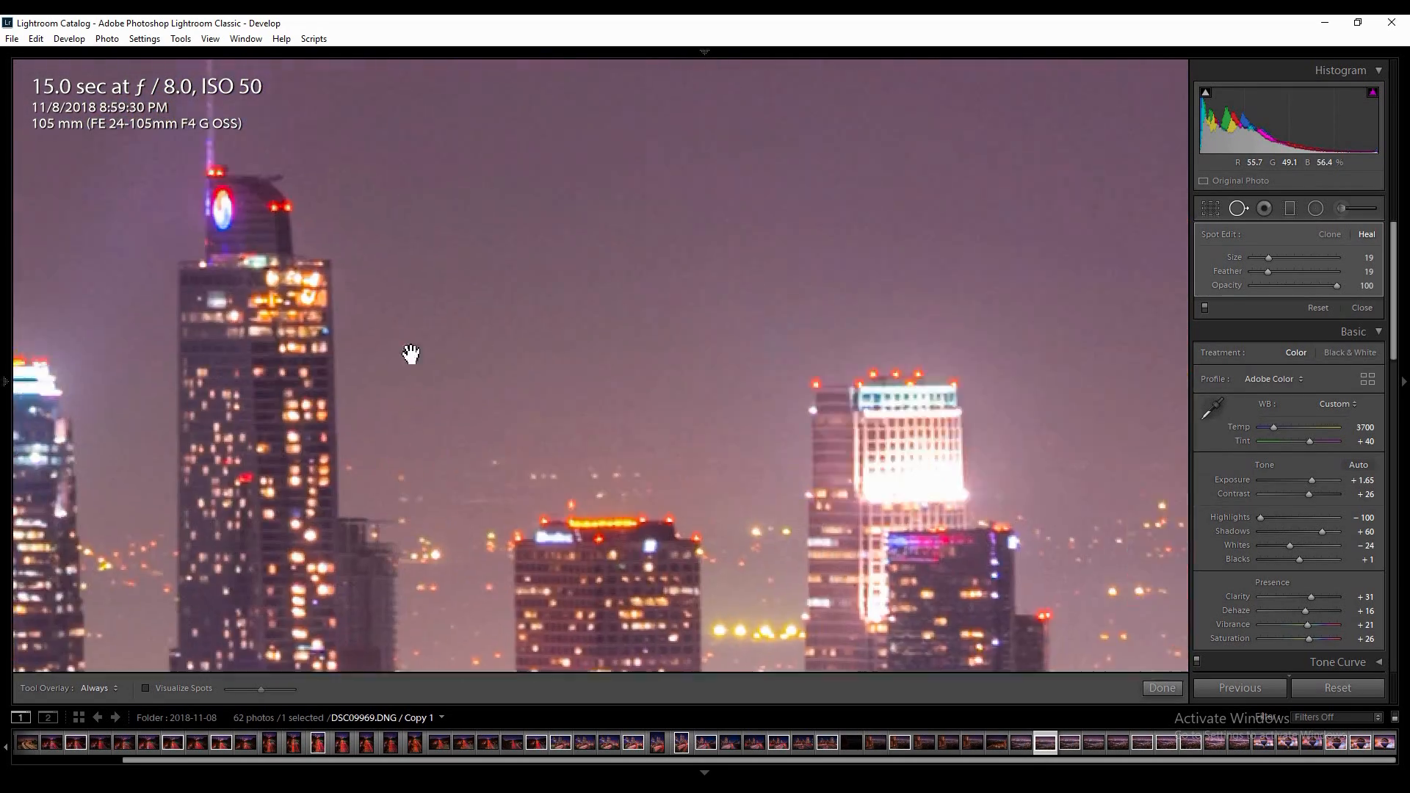
{"action": "left_click_drag", "start_coordinate": [805, 346], "coordinate": [494, 333]}
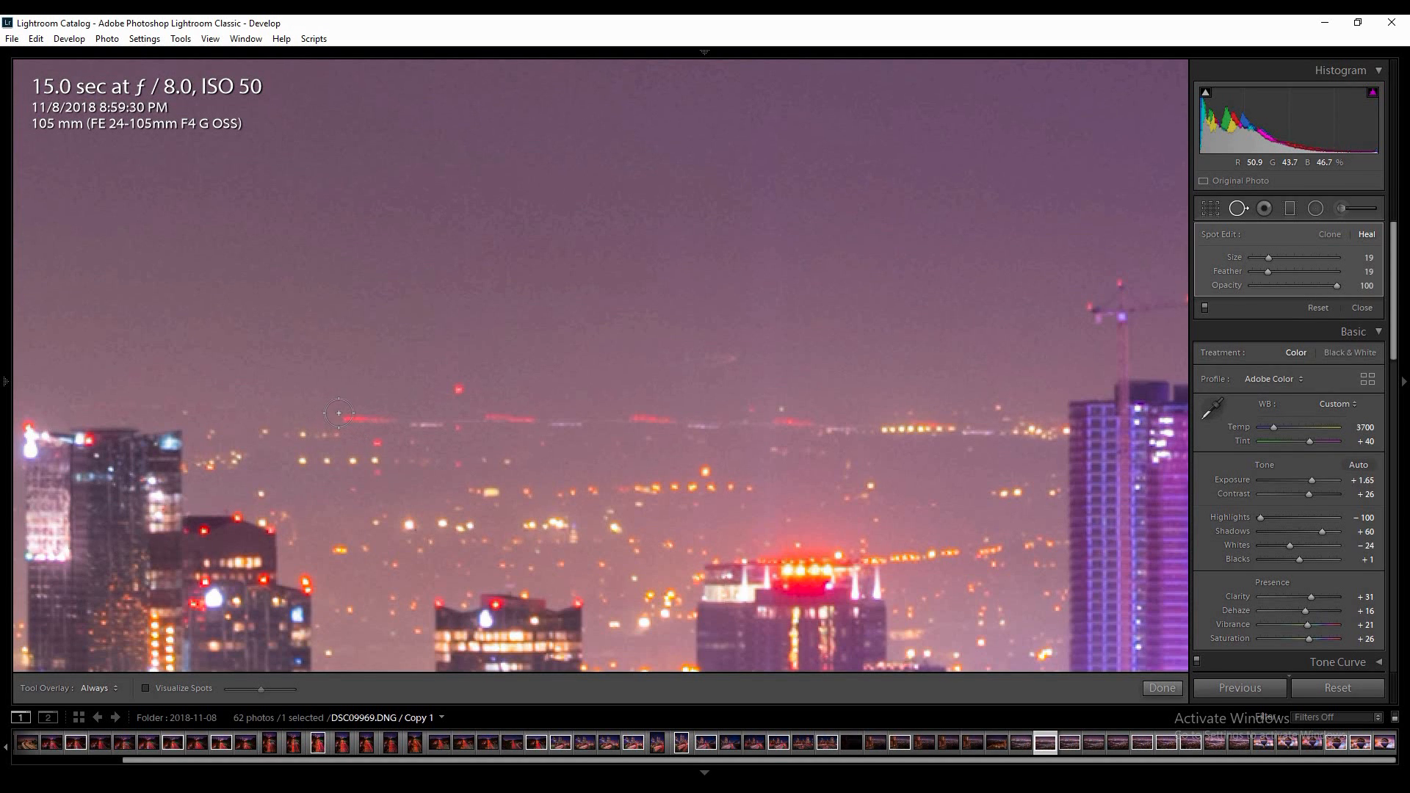
{"action": "mouse_move", "coordinate": [343, 413]}
{"action": "left_mouse_down"}
{"action": "mouse_move", "coordinate": [517, 433]}
{"action": "mouse_move", "coordinate": [806, 431]}
{"action": "left_mouse_up"}
{"action": "mouse_move", "coordinate": [514, 475]}
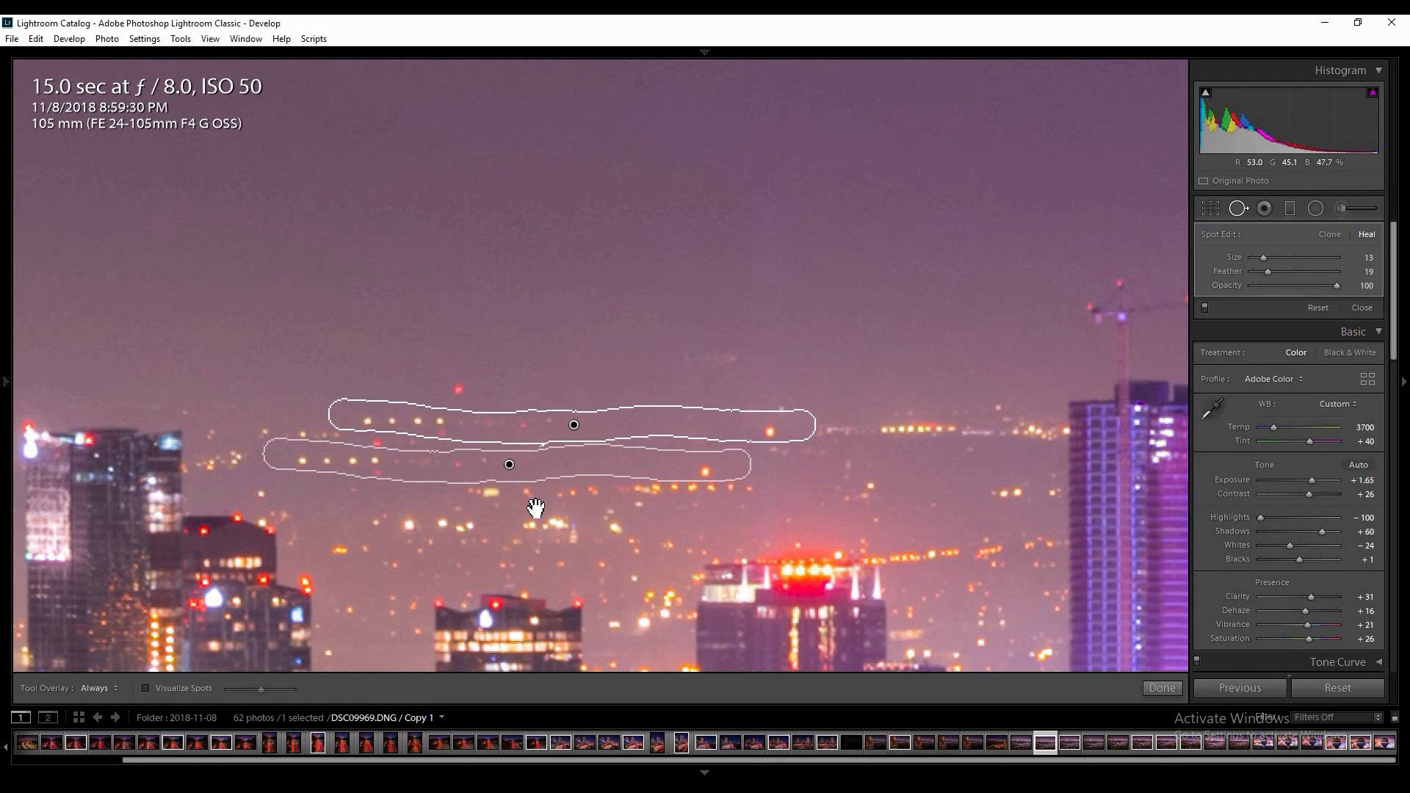
{"action": "right_click", "coordinate": [510, 467]}
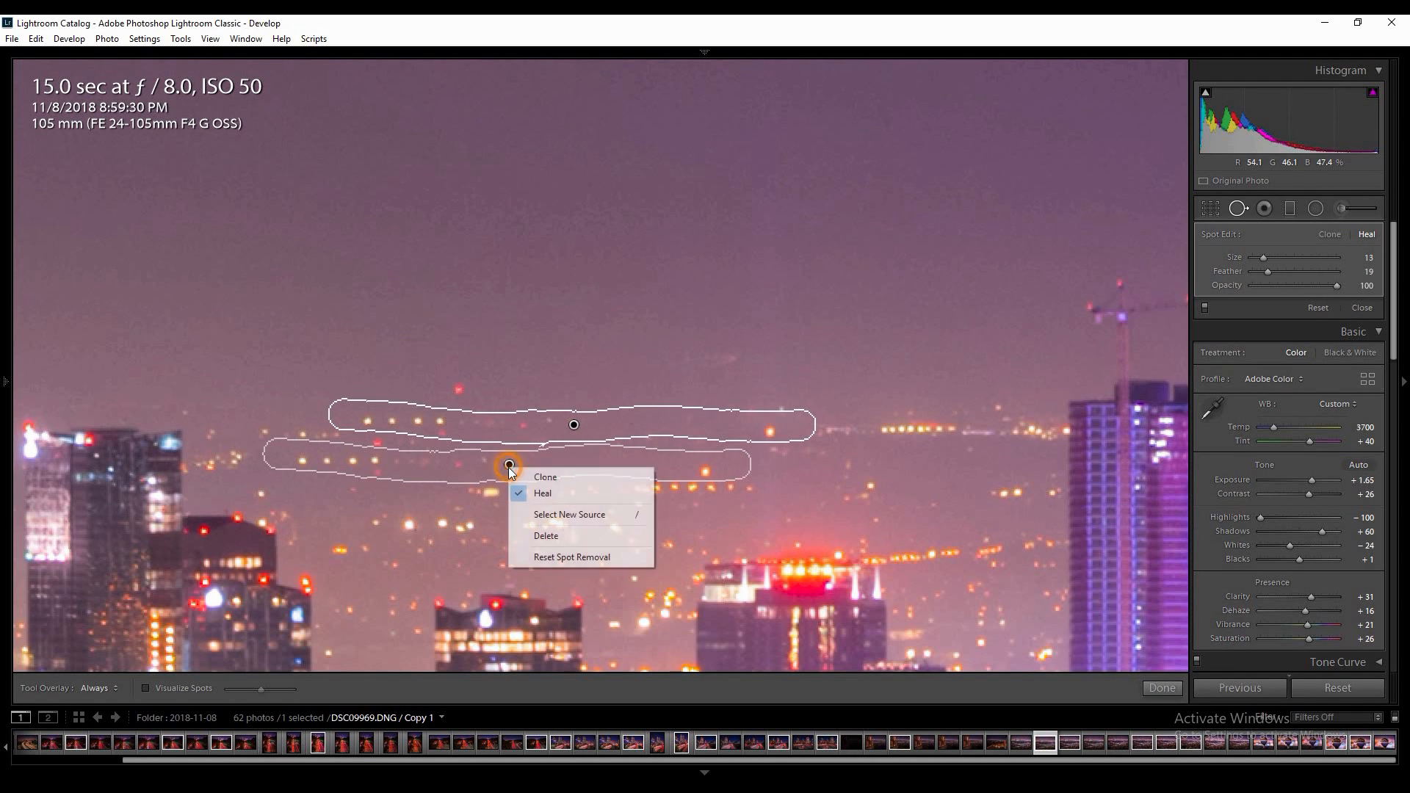
{"action": "left_click", "coordinate": [570, 536]}
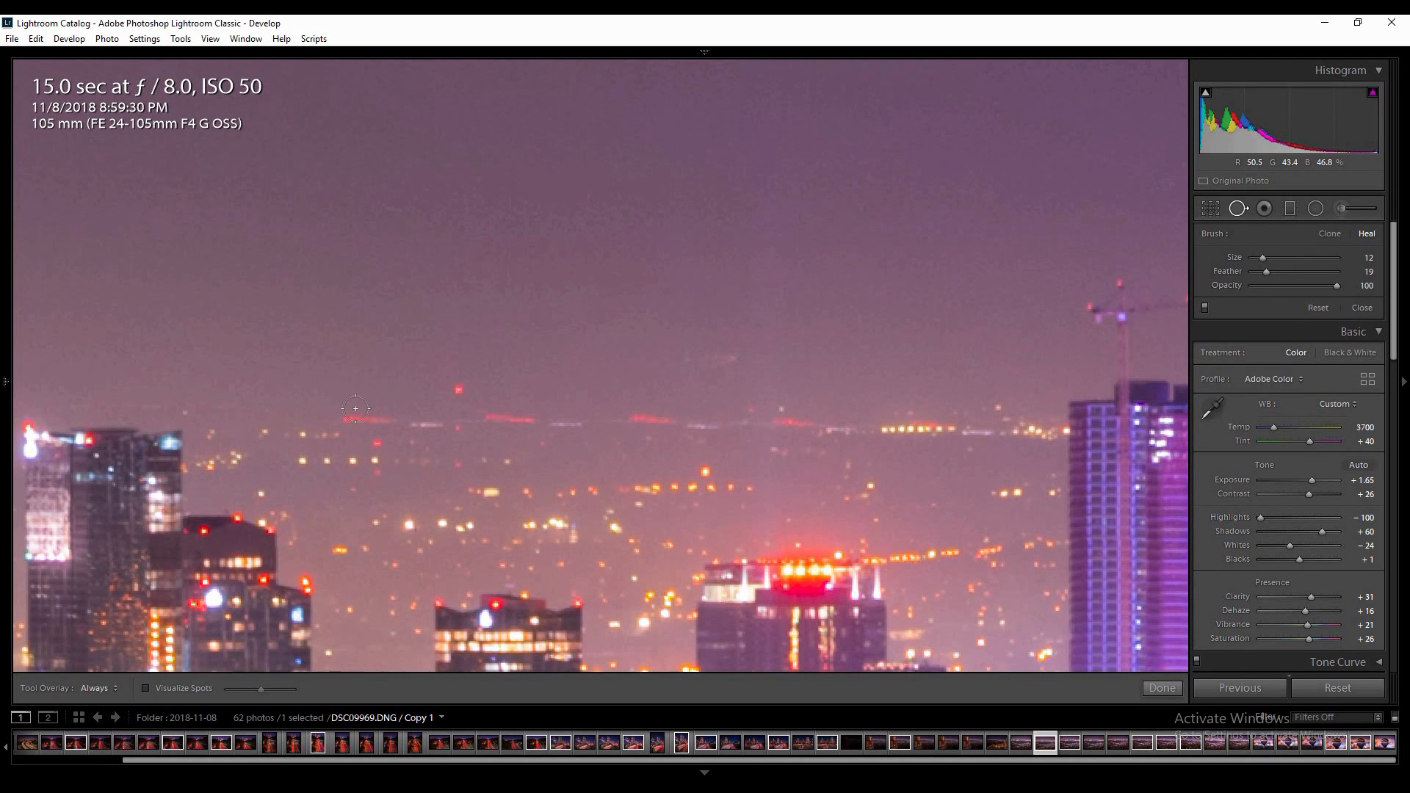
Heal the leftmost red and white light streaks above the horizon with separate size 12 strokes, sampling the longest one from the sky just above.
{"action": "left_click_drag", "start_coordinate": [352, 420], "coordinate": [393, 428]}
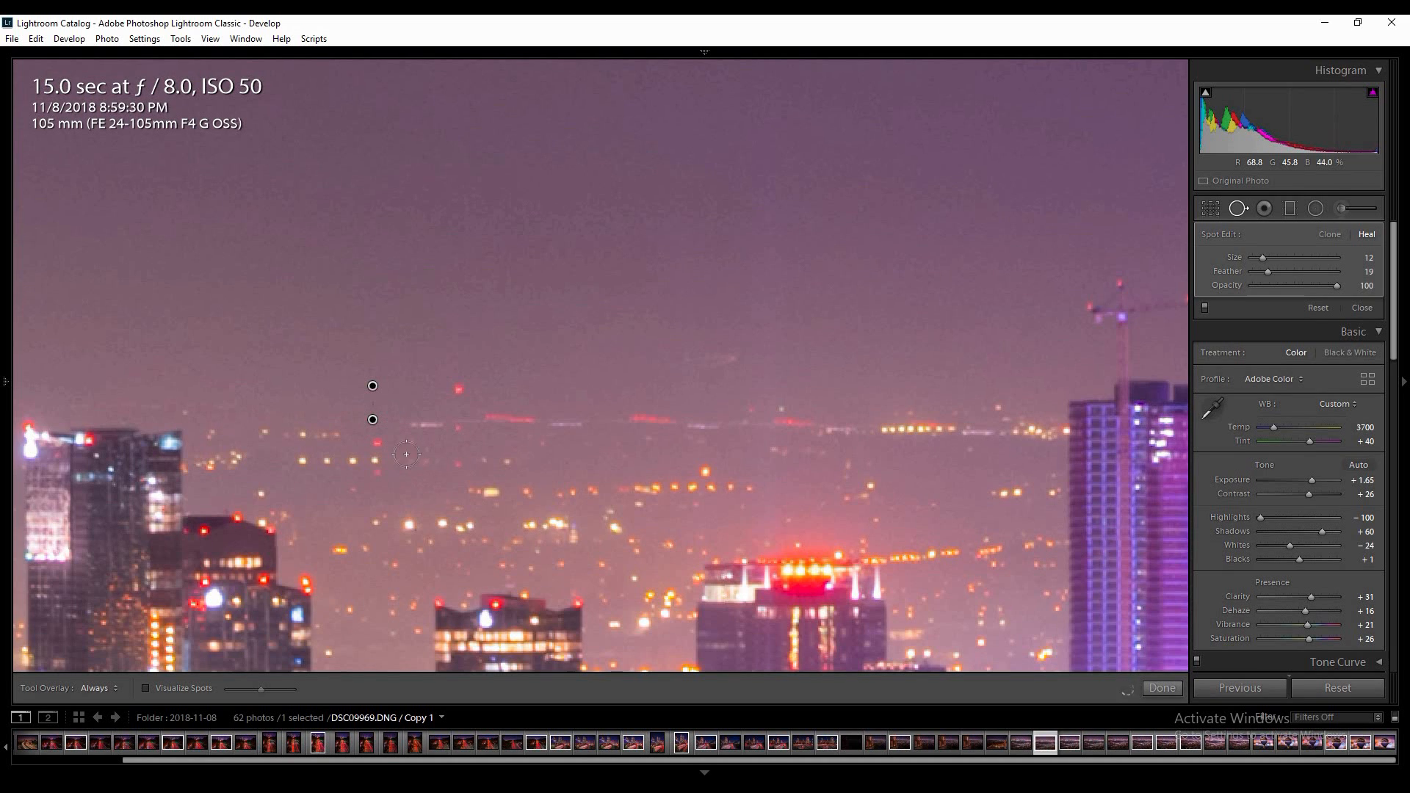
{"action": "left_click", "coordinate": [419, 419]}
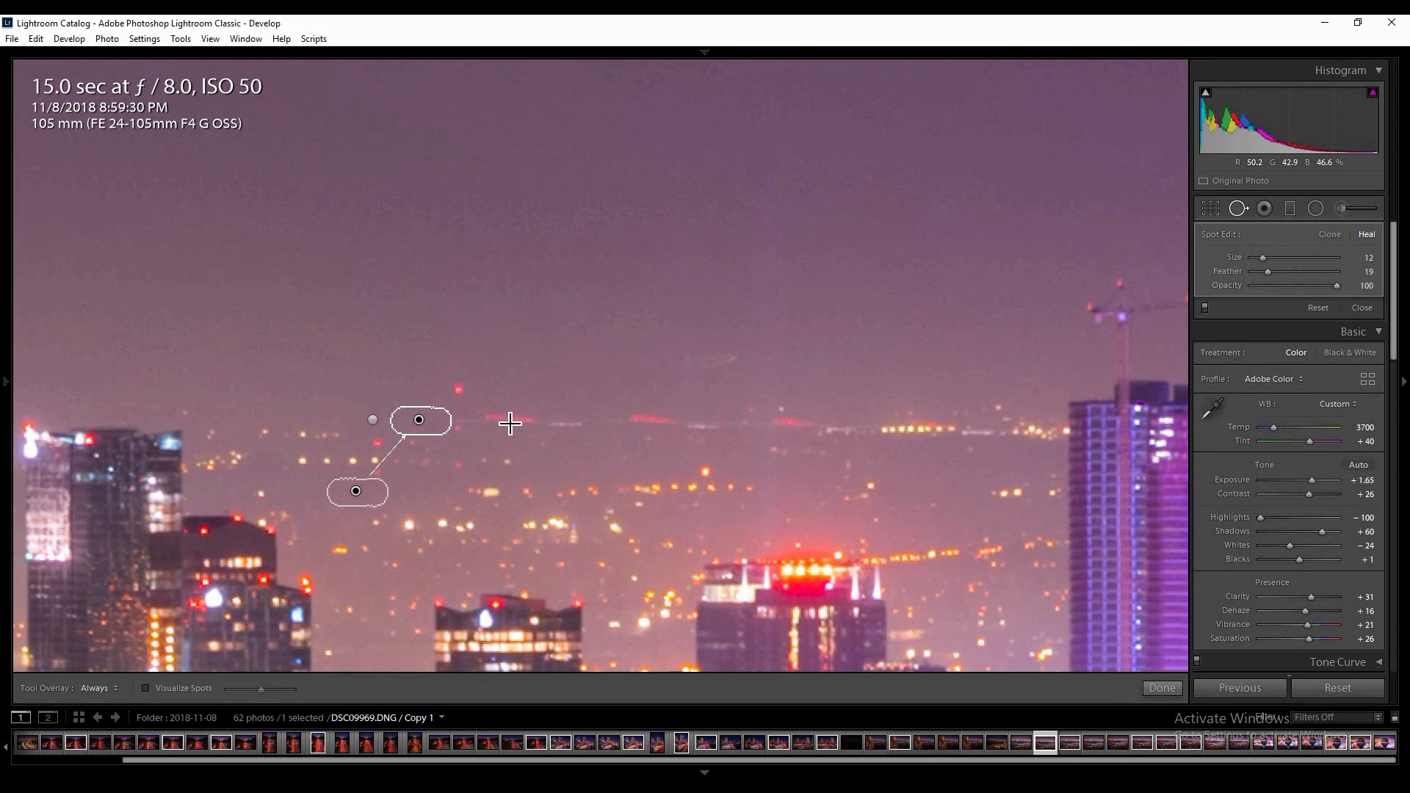
{"action": "left_click_drag", "start_coordinate": [456, 416], "coordinate": [666, 420]}
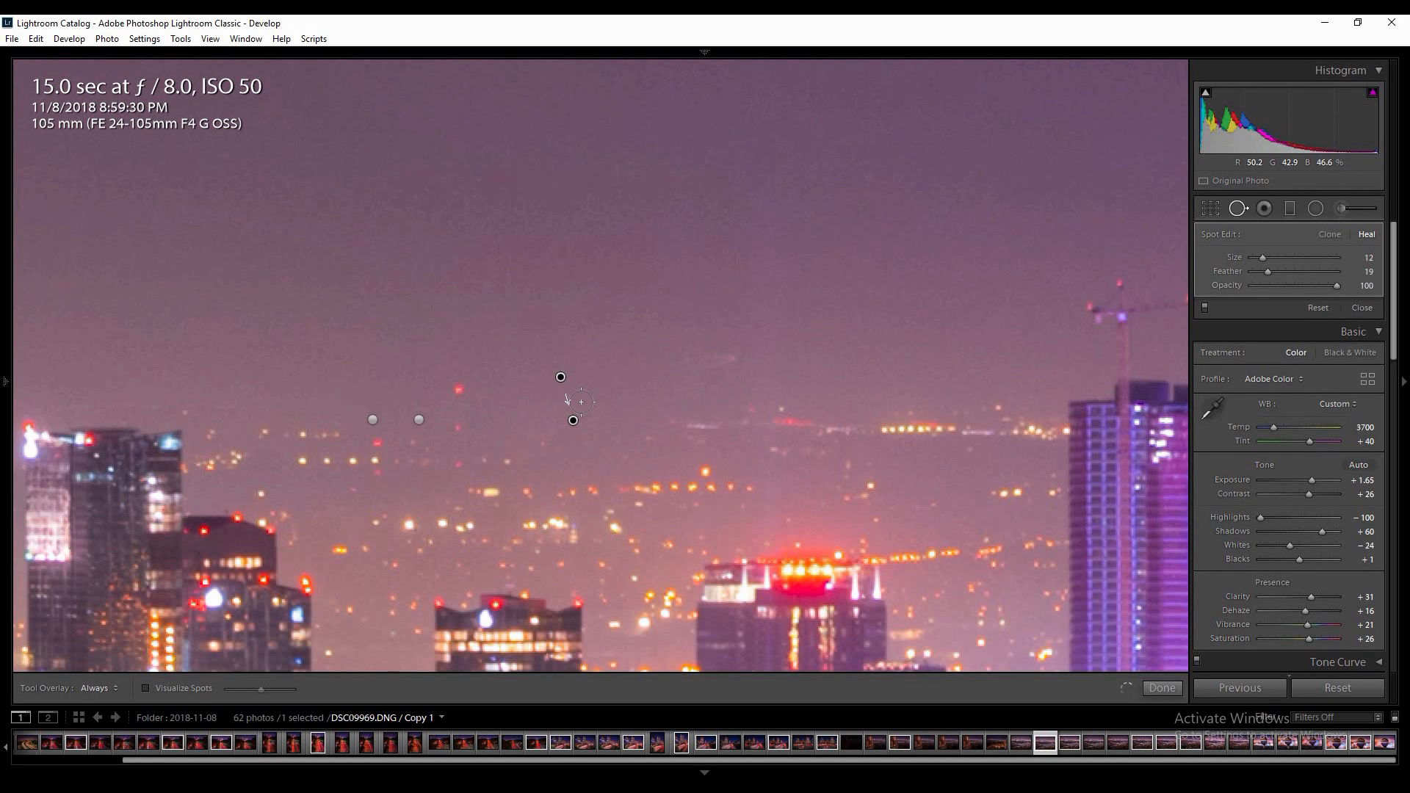
{"action": "left_click_drag", "start_coordinate": [566, 381], "coordinate": [569, 376]}
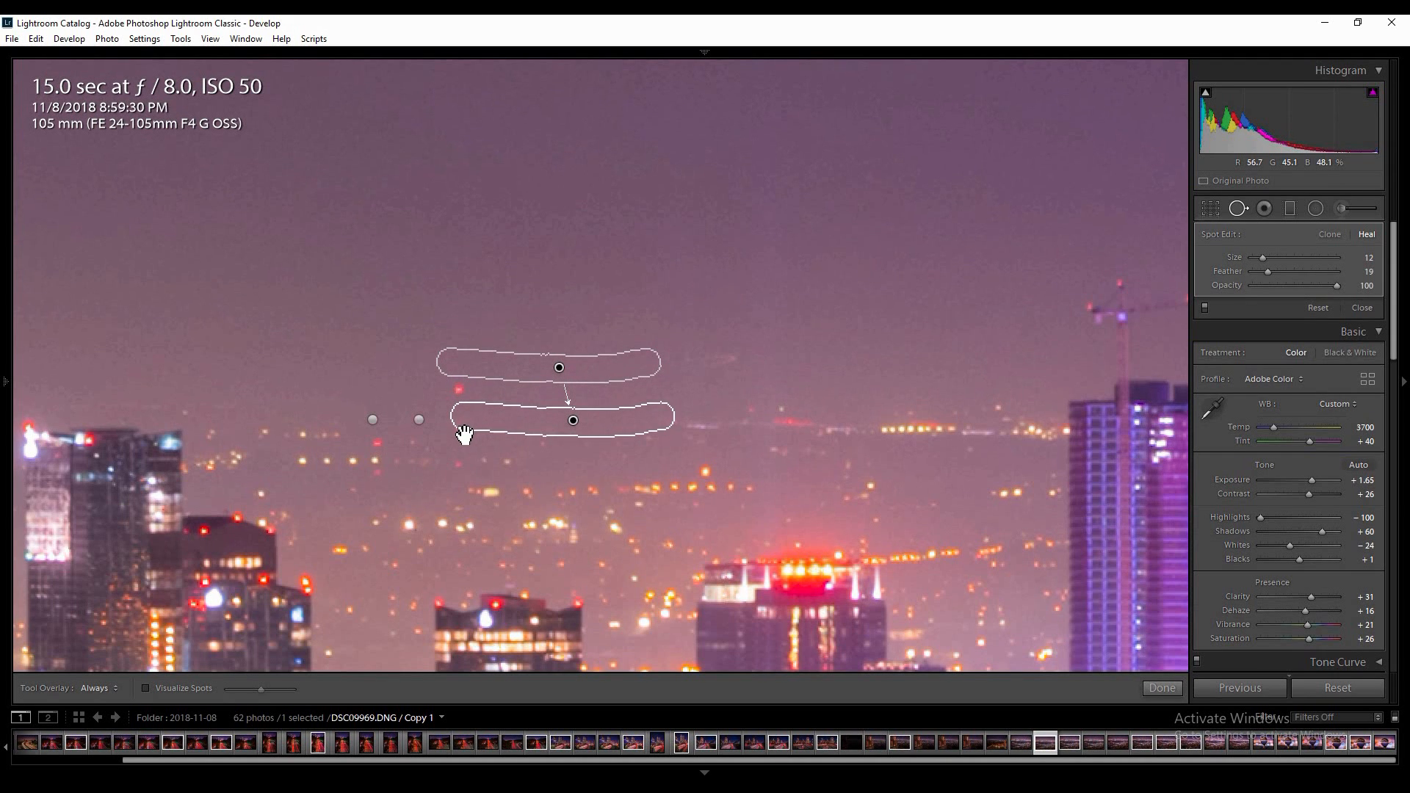
{"action": "left_click", "coordinate": [458, 431]}
Heal the next short white streak along the horizon at size 12 and move its source to clear sky higher up.
{"action": "left_click_drag", "start_coordinate": [756, 432], "coordinate": [602, 420]}
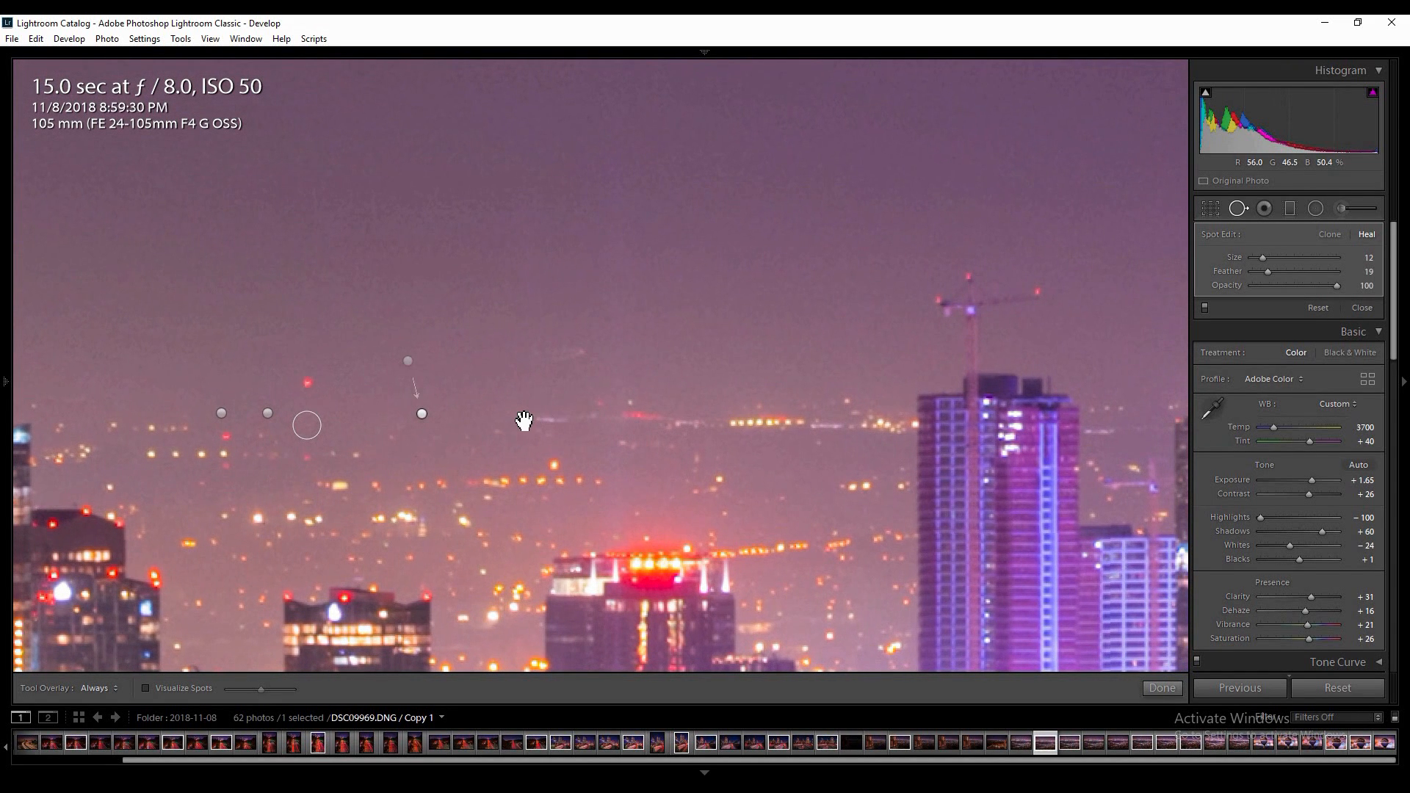
{"action": "left_click_drag", "start_coordinate": [307, 412], "coordinate": [520, 412]}
{"action": "left_click_drag", "start_coordinate": [532, 415], "coordinate": [567, 420]}
{"action": "left_click_drag", "start_coordinate": [639, 399], "coordinate": [700, 352]}
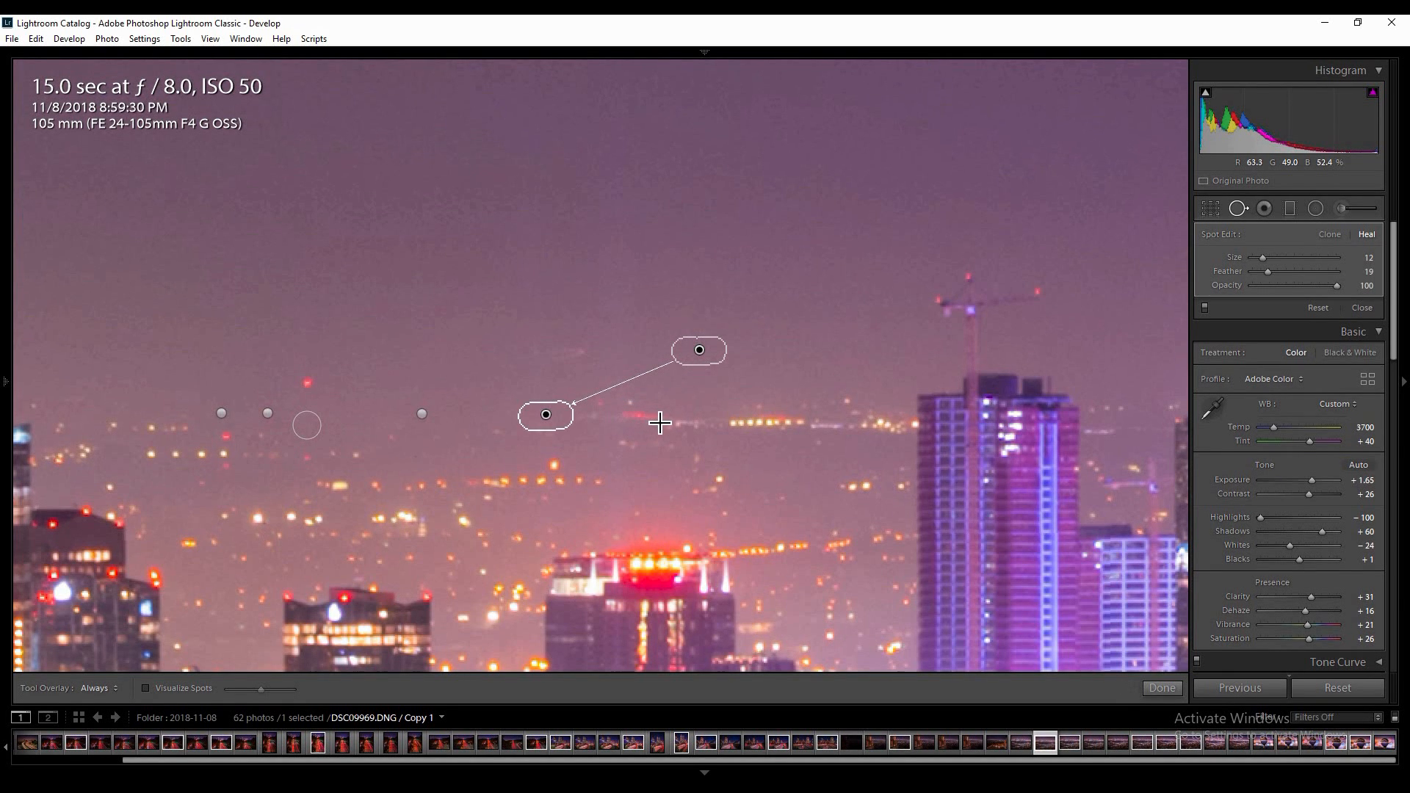
Heal the last red streak above the red-lit building at size 10 and move its source lower into the haze below it.
{"action": "left_click", "coordinate": [642, 416]}
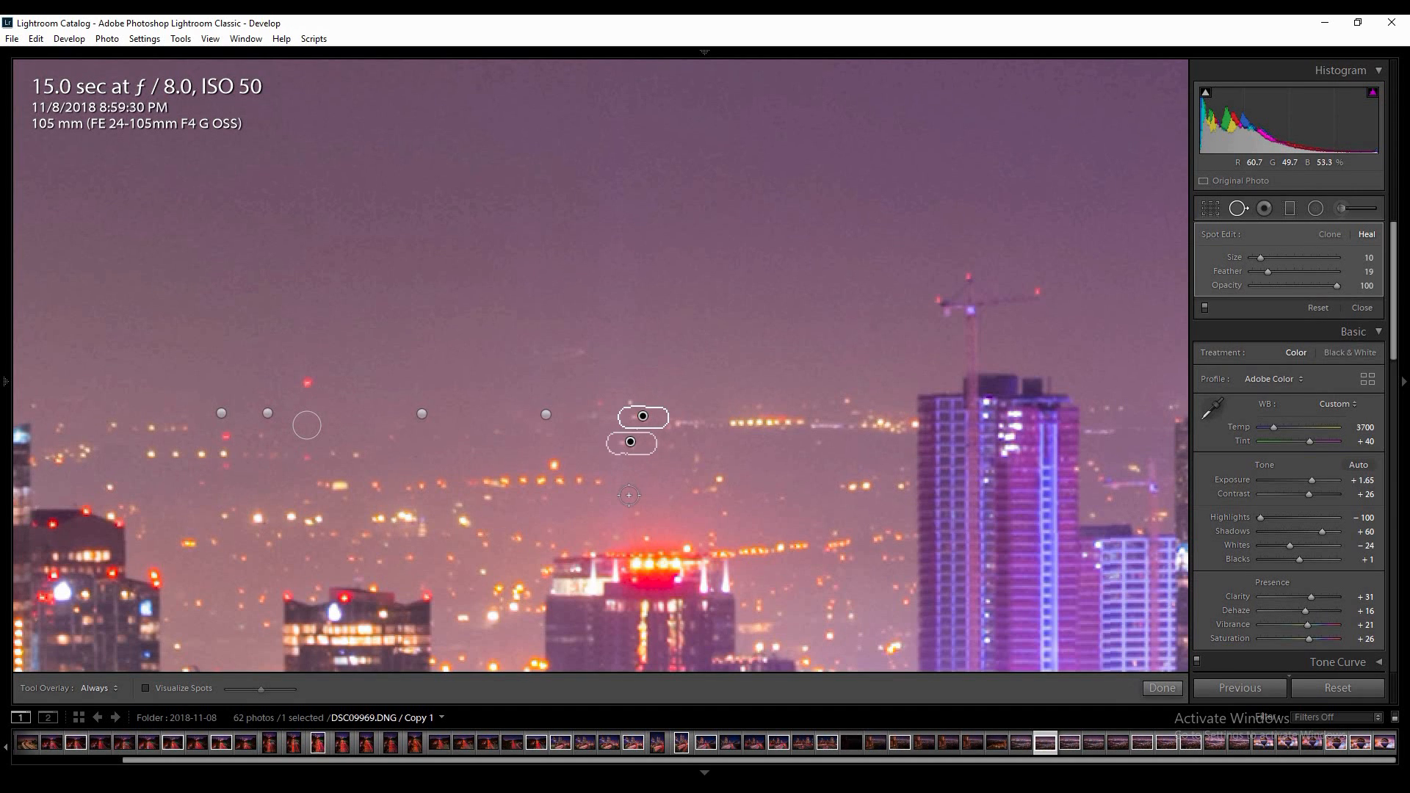
{"action": "left_click_drag", "start_coordinate": [633, 445], "coordinate": [638, 473]}
{"action": "left_click_drag", "start_coordinate": [850, 439], "coordinate": [545, 450]}
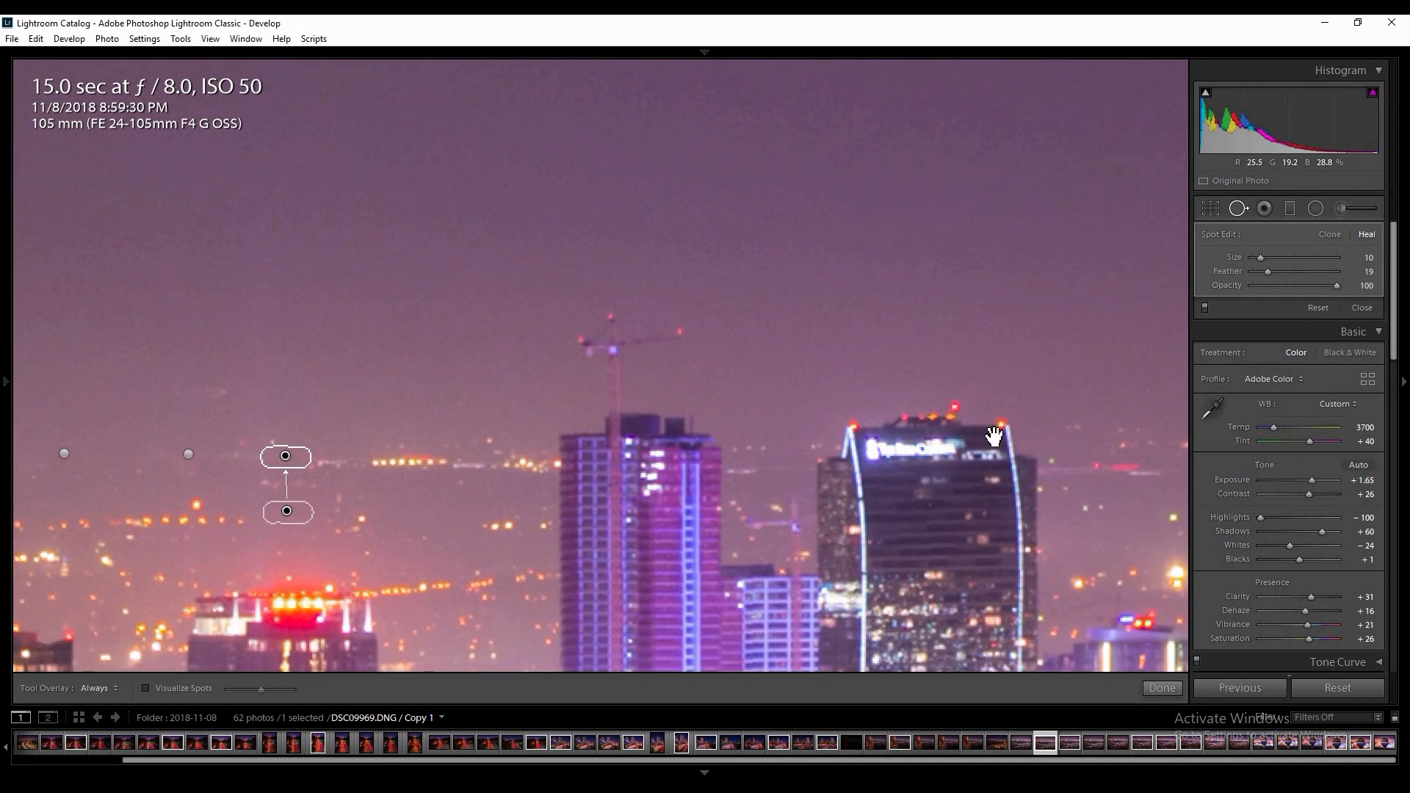
Heal the red streak beside the tower with the lit sign at size 10, and add a size 12 heal spot near the tower's upper edge.
{"action": "left_click_drag", "start_coordinate": [1076, 434], "coordinate": [759, 448]}
{"action": "left_click_drag", "start_coordinate": [1007, 379], "coordinate": [915, 345]}
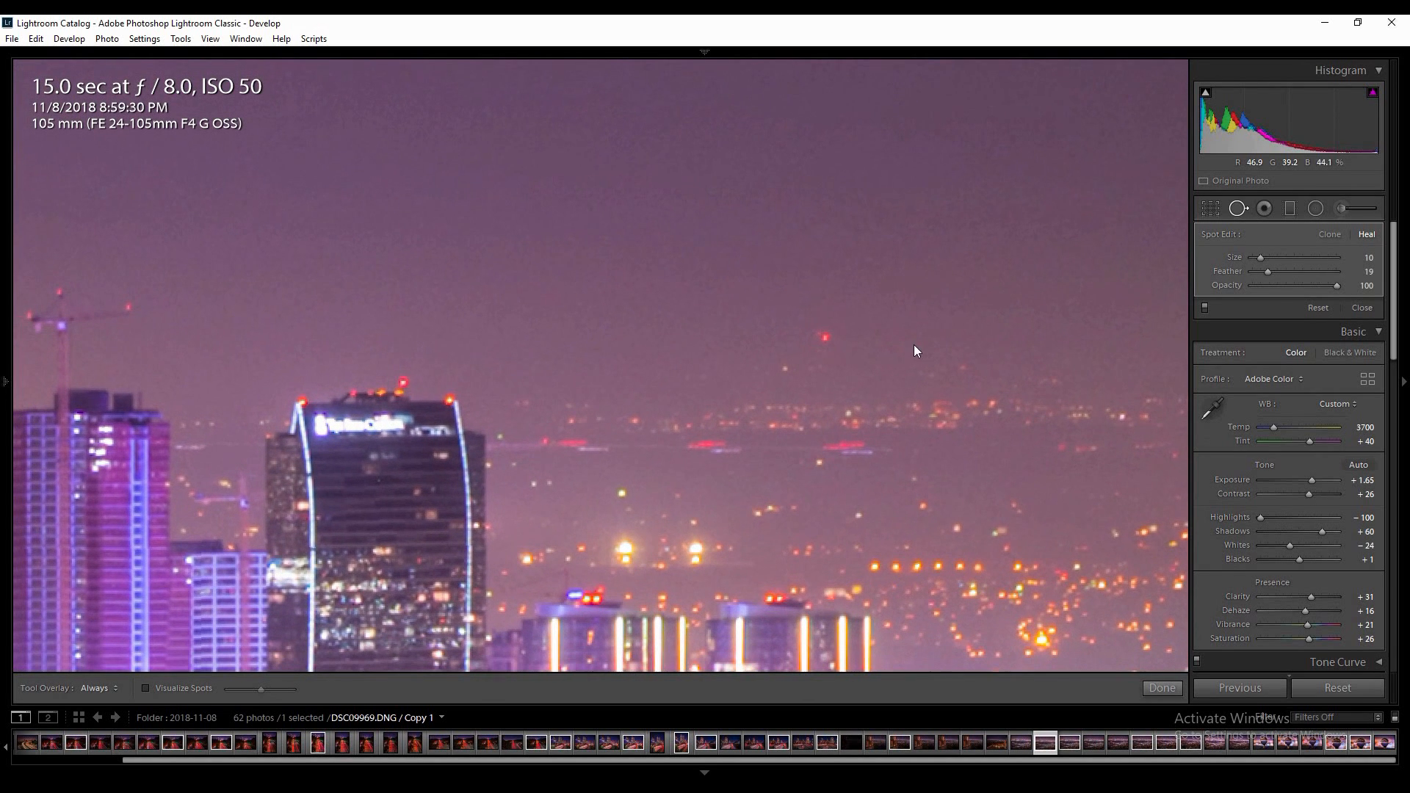
{"action": "left_click_drag", "start_coordinate": [562, 468], "coordinate": [660, 438]}
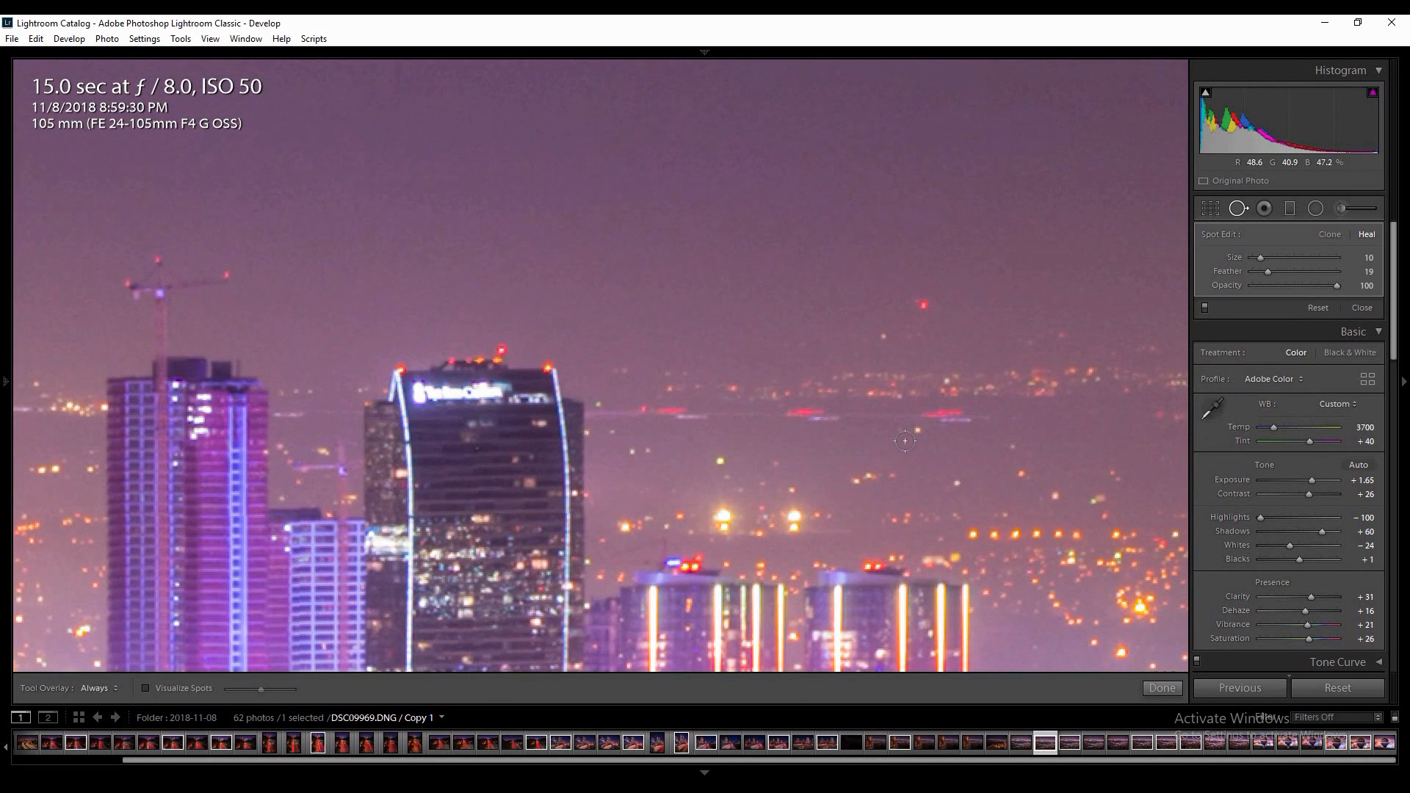
{"action": "left_click_drag", "start_coordinate": [670, 439], "coordinate": [640, 470]}
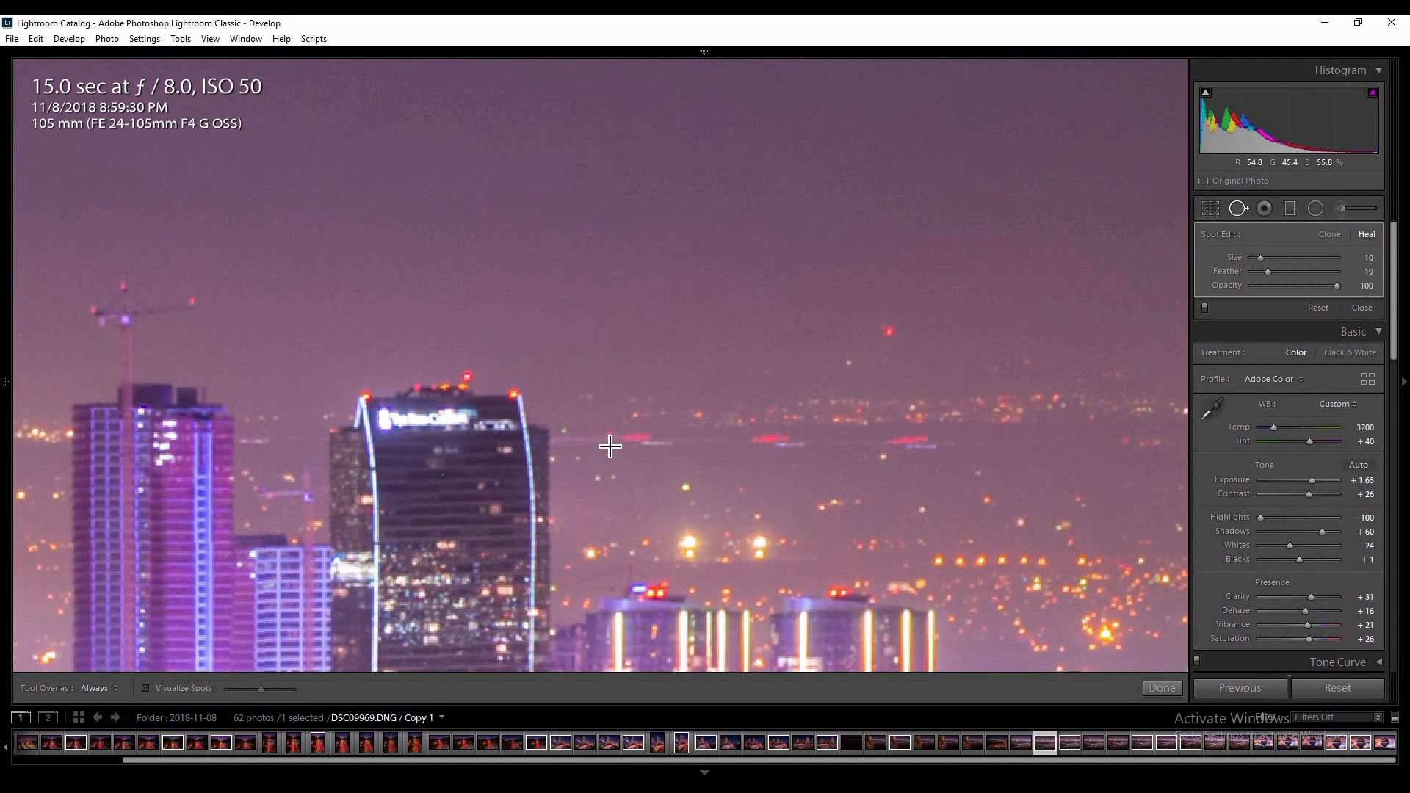
{"action": "mouse_move", "coordinate": [563, 440]}
{"action": "left_mouse_down"}
{"action": "mouse_move", "coordinate": [673, 452]}
{"action": "mouse_move", "coordinate": [680, 351]}
{"action": "left_mouse_up"}
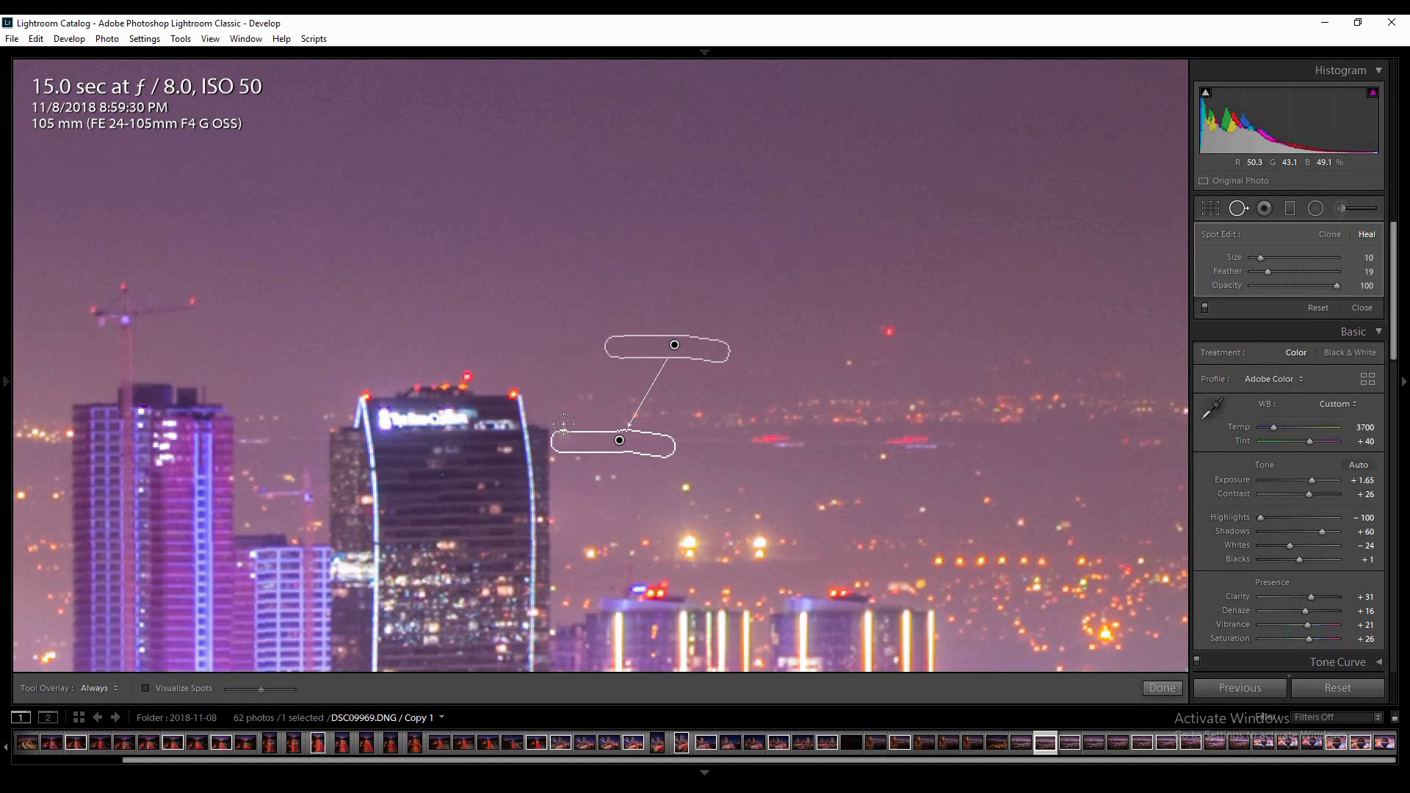
{"action": "left_click", "coordinate": [563, 424]}
{"action": "left_click_drag", "start_coordinate": [538, 397], "coordinate": [539, 396]}
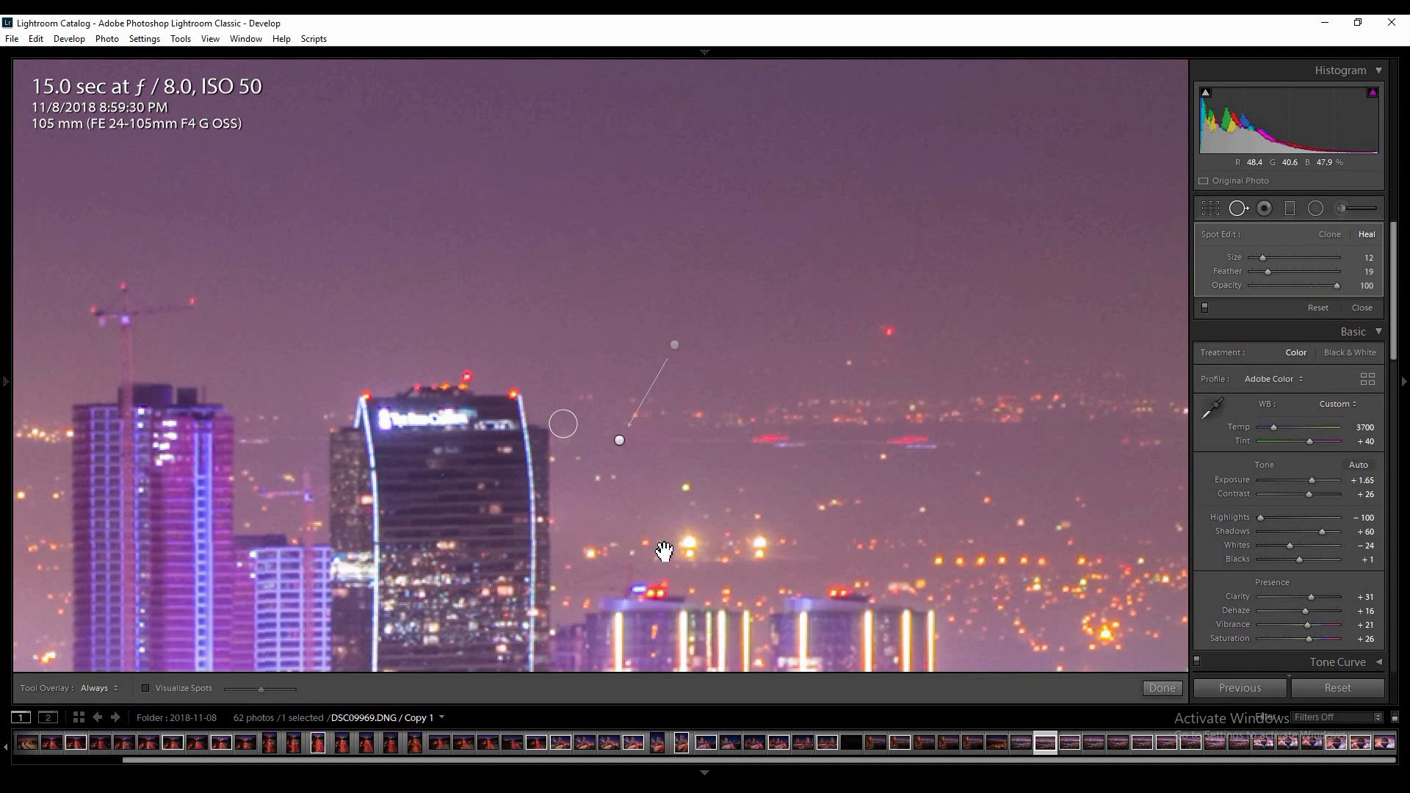
Heal the next short faint streak along the horizon at size 11 and move its source to the clear sky above.
{"action": "left_click", "coordinate": [679, 450]}
{"action": "left_click_drag", "start_coordinate": [680, 446], "coordinate": [711, 453]}
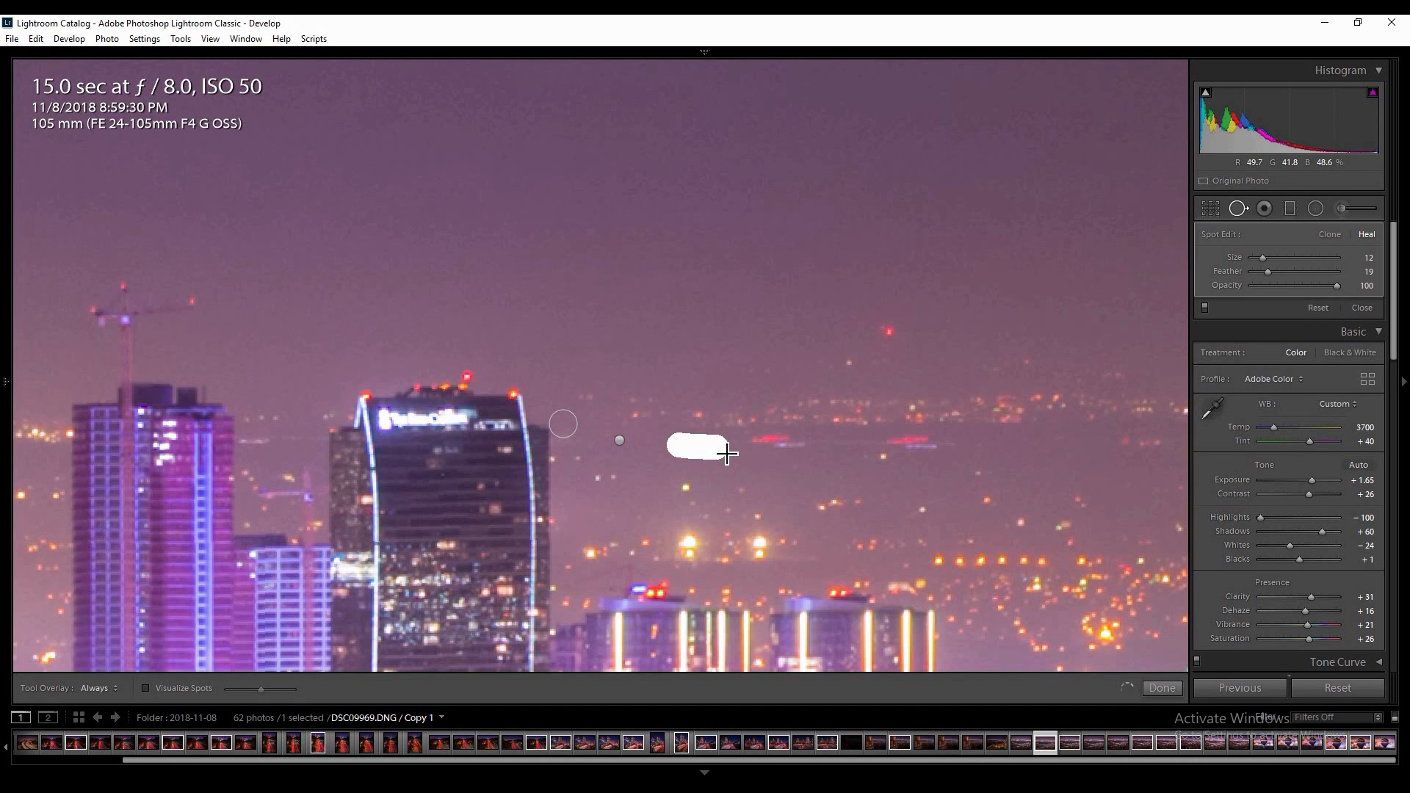
{"action": "left_click_drag", "start_coordinate": [735, 455], "coordinate": [736, 455]}
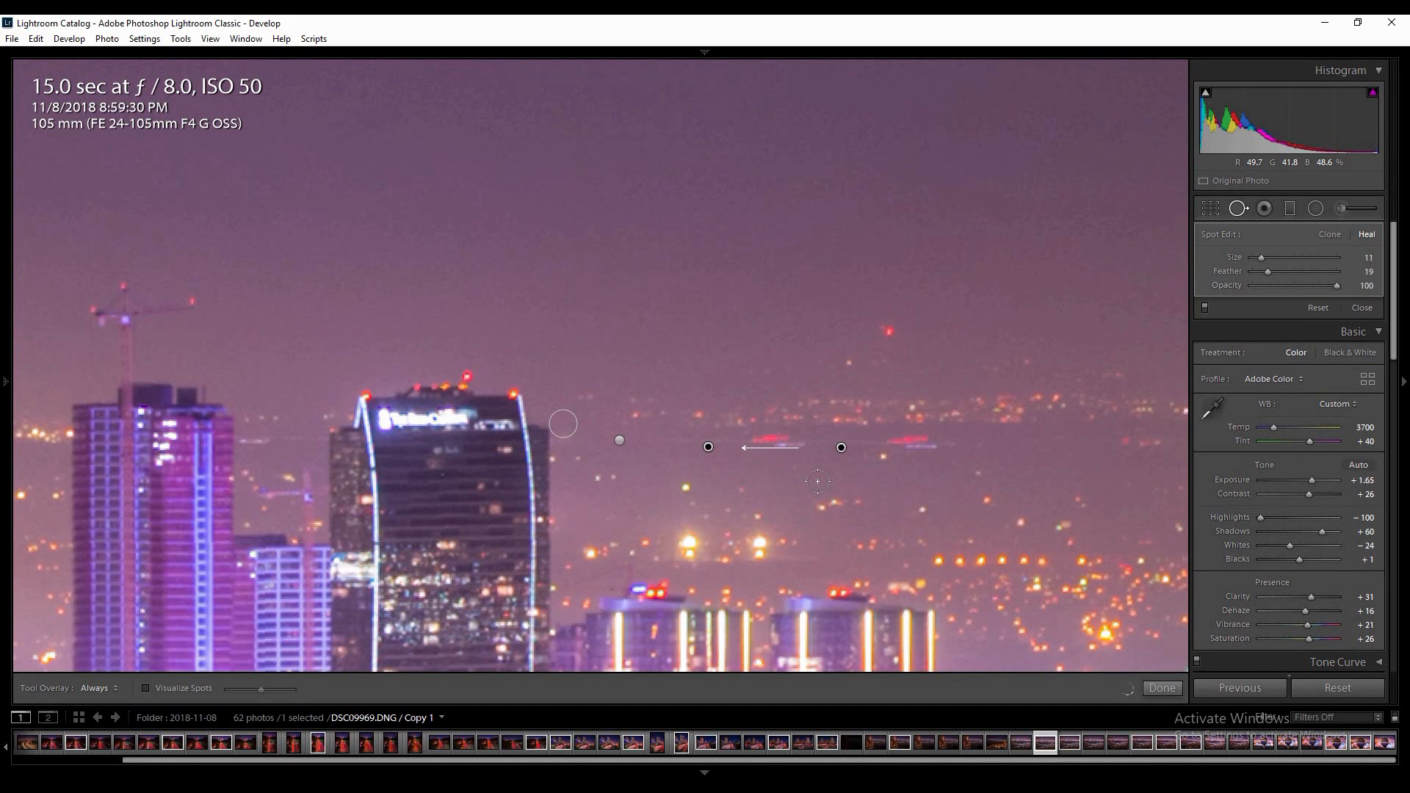
{"action": "left_click_drag", "start_coordinate": [842, 450], "coordinate": [725, 334]}
{"action": "left_click_drag", "start_coordinate": [878, 474], "coordinate": [693, 473]}
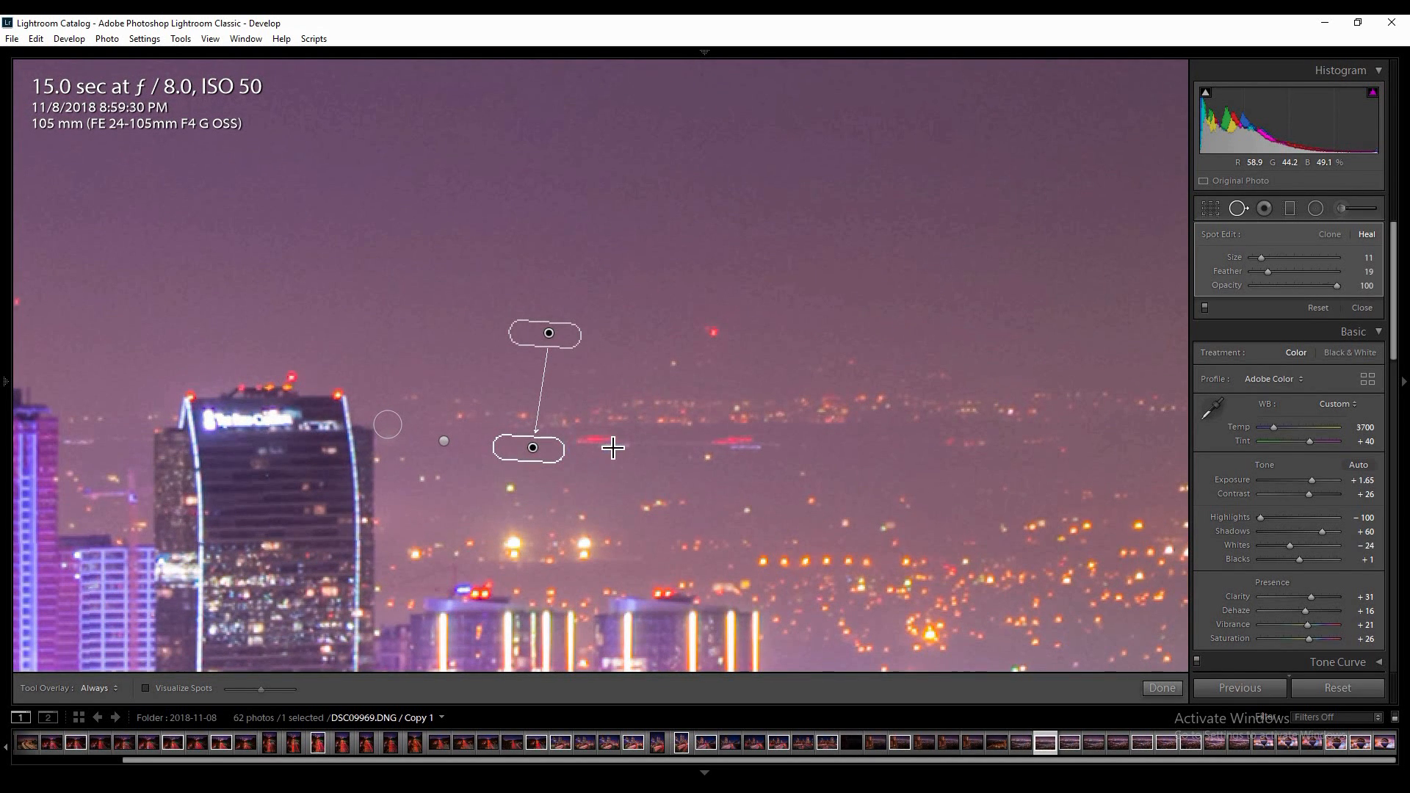
Heal the last two red streaks along the horizon with separate strokes.
{"action": "left_click_drag", "start_coordinate": [583, 442], "coordinate": [679, 453]}
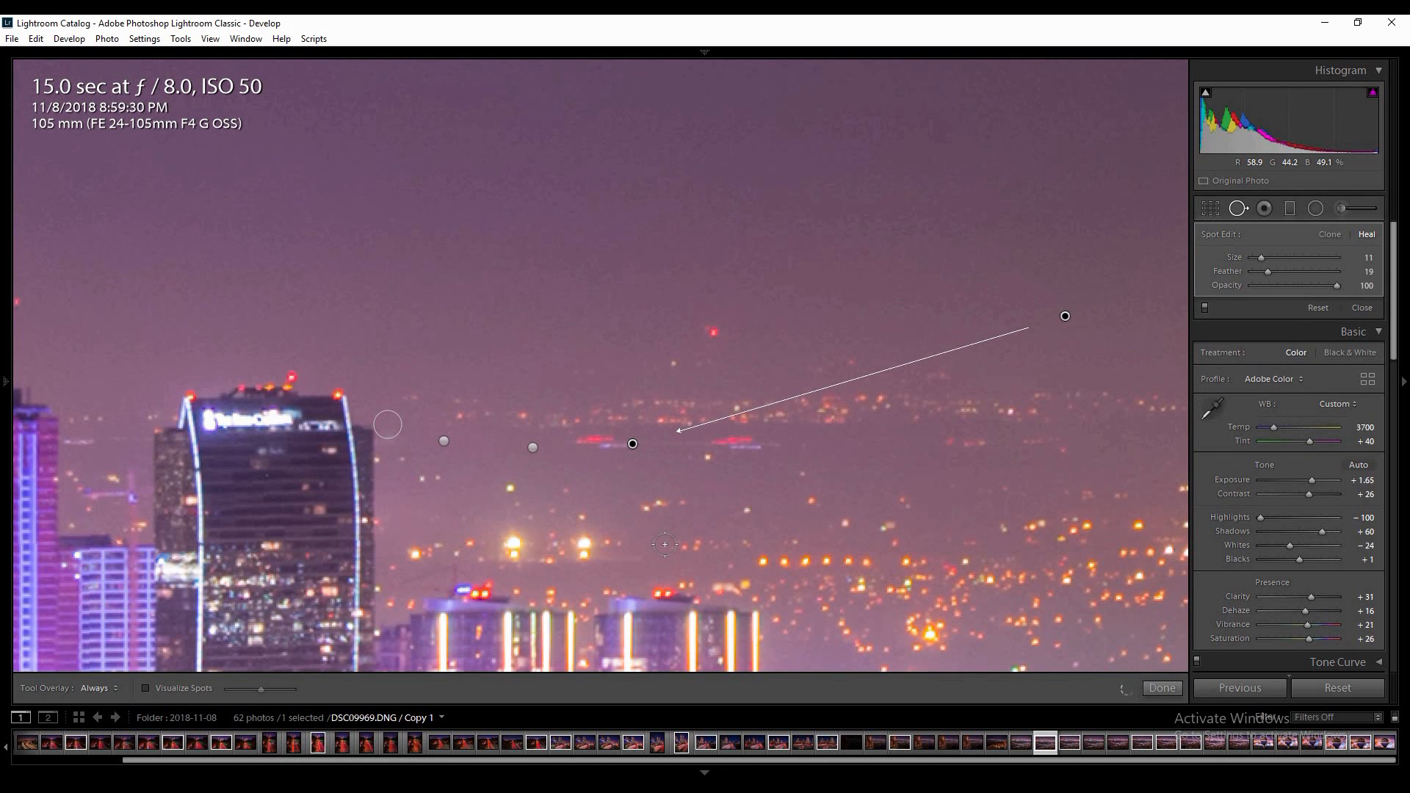
{"action": "left_click_drag", "start_coordinate": [765, 481], "coordinate": [661, 488]}
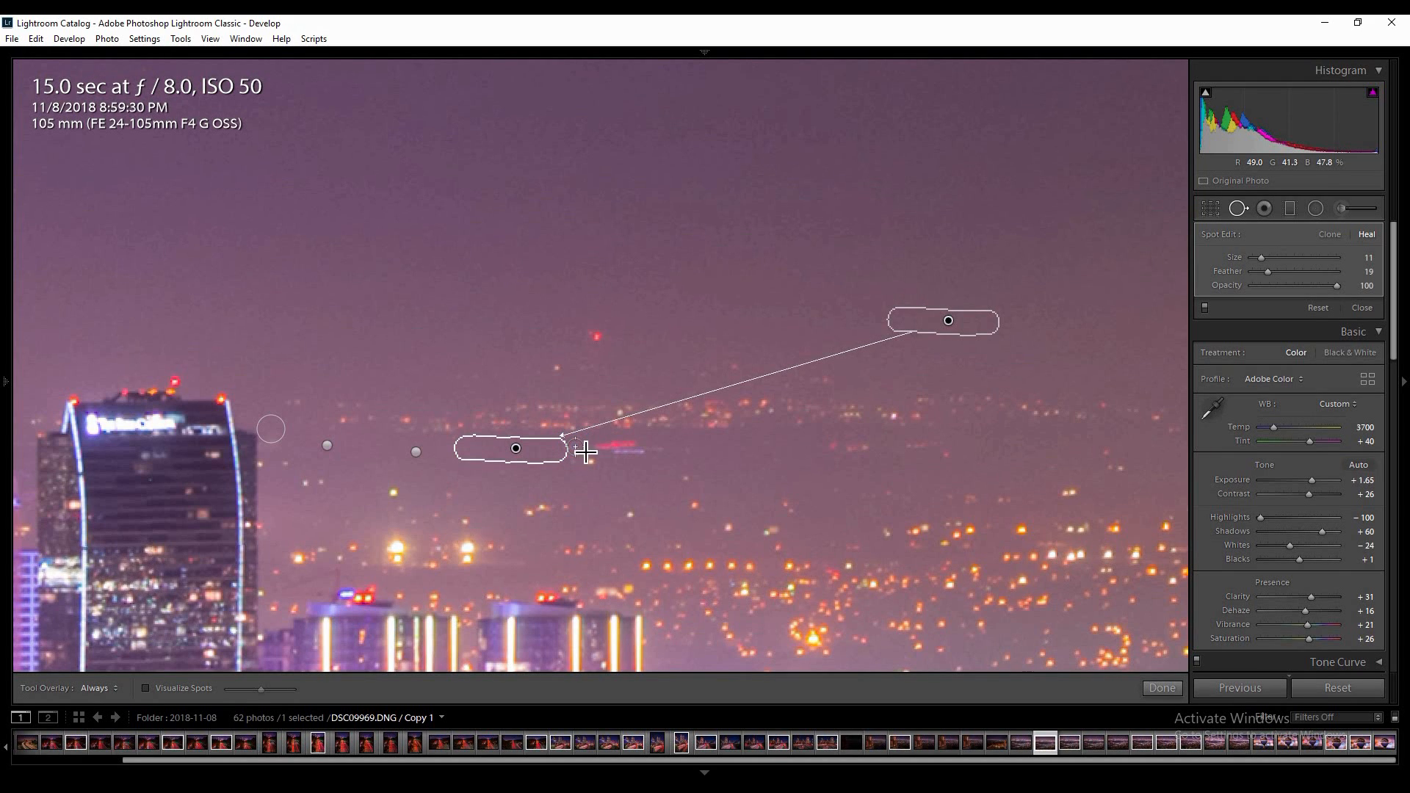
{"action": "left_click_drag", "start_coordinate": [569, 446], "coordinate": [659, 456]}
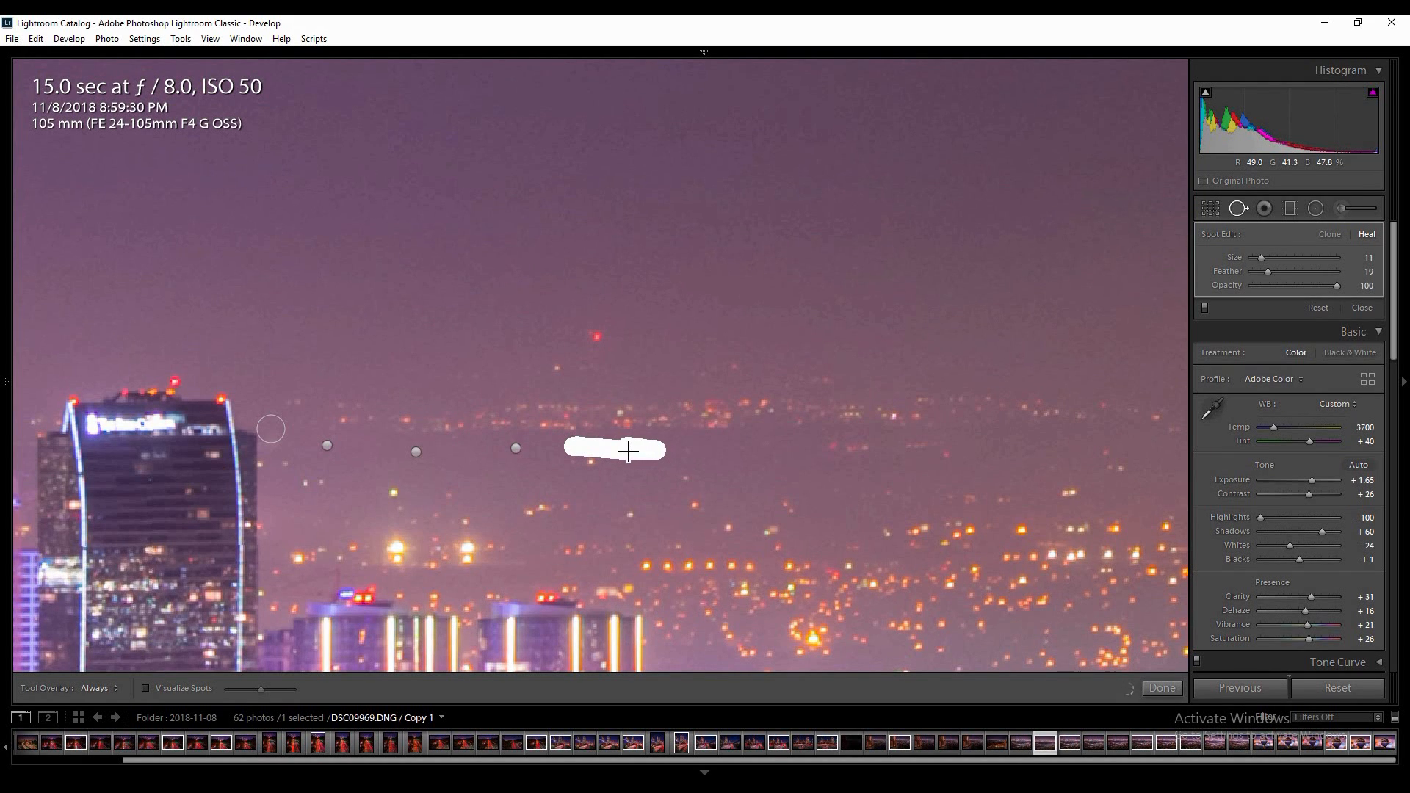
{"action": "left_click_drag", "start_coordinate": [628, 452], "coordinate": [627, 451]}
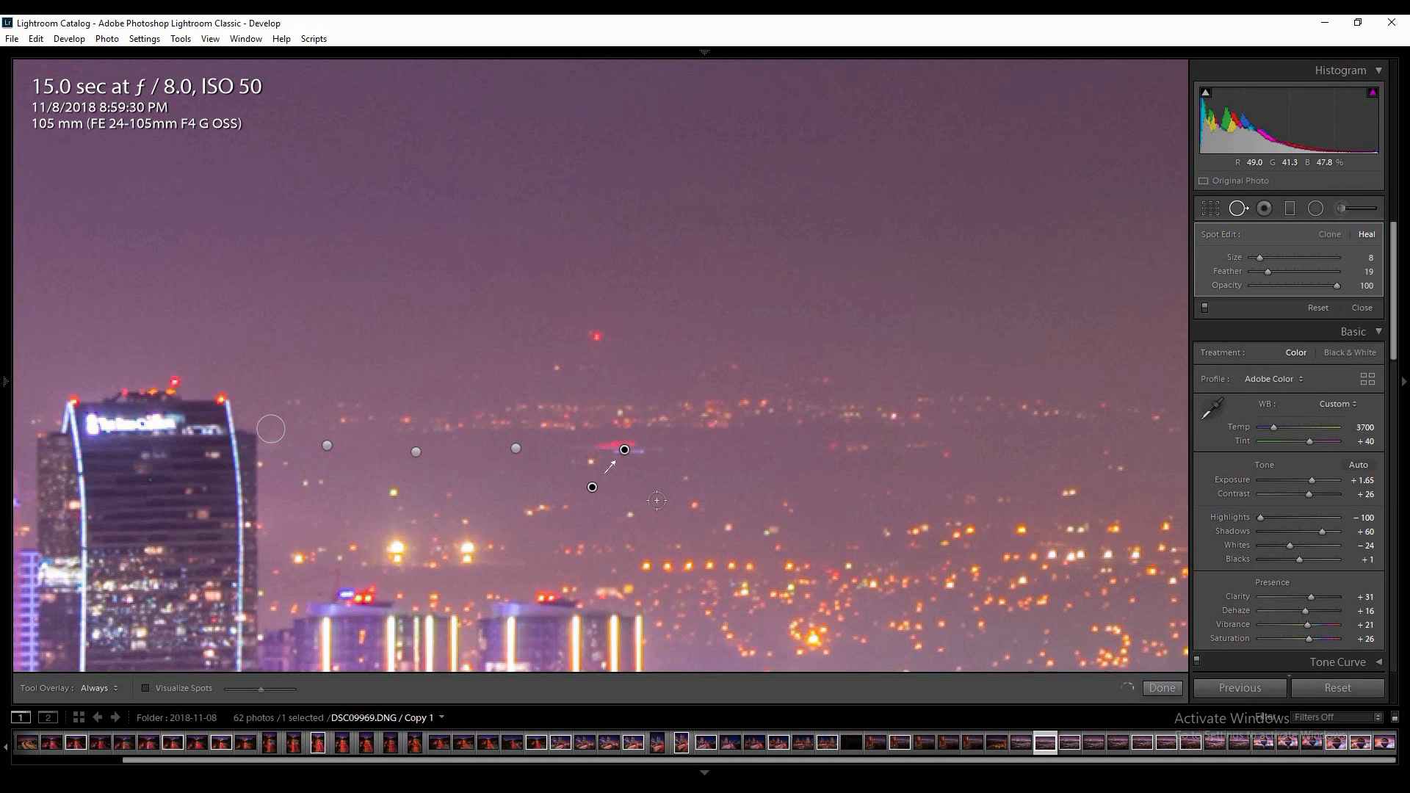
Examine the rest of the sky up close for leftover light trails.
{"action": "left_click_drag", "start_coordinate": [918, 478], "coordinate": [680, 488]}
{"action": "mouse_move", "coordinate": [932, 406]}
{"action": "left_mouse_down"}
{"action": "mouse_move", "coordinate": [658, 421]}
{"action": "mouse_move", "coordinate": [771, 397]}
{"action": "mouse_move", "coordinate": [638, 416]}
{"action": "left_mouse_up"}
{"action": "left_click_drag", "start_coordinate": [1016, 390], "coordinate": [610, 425]}
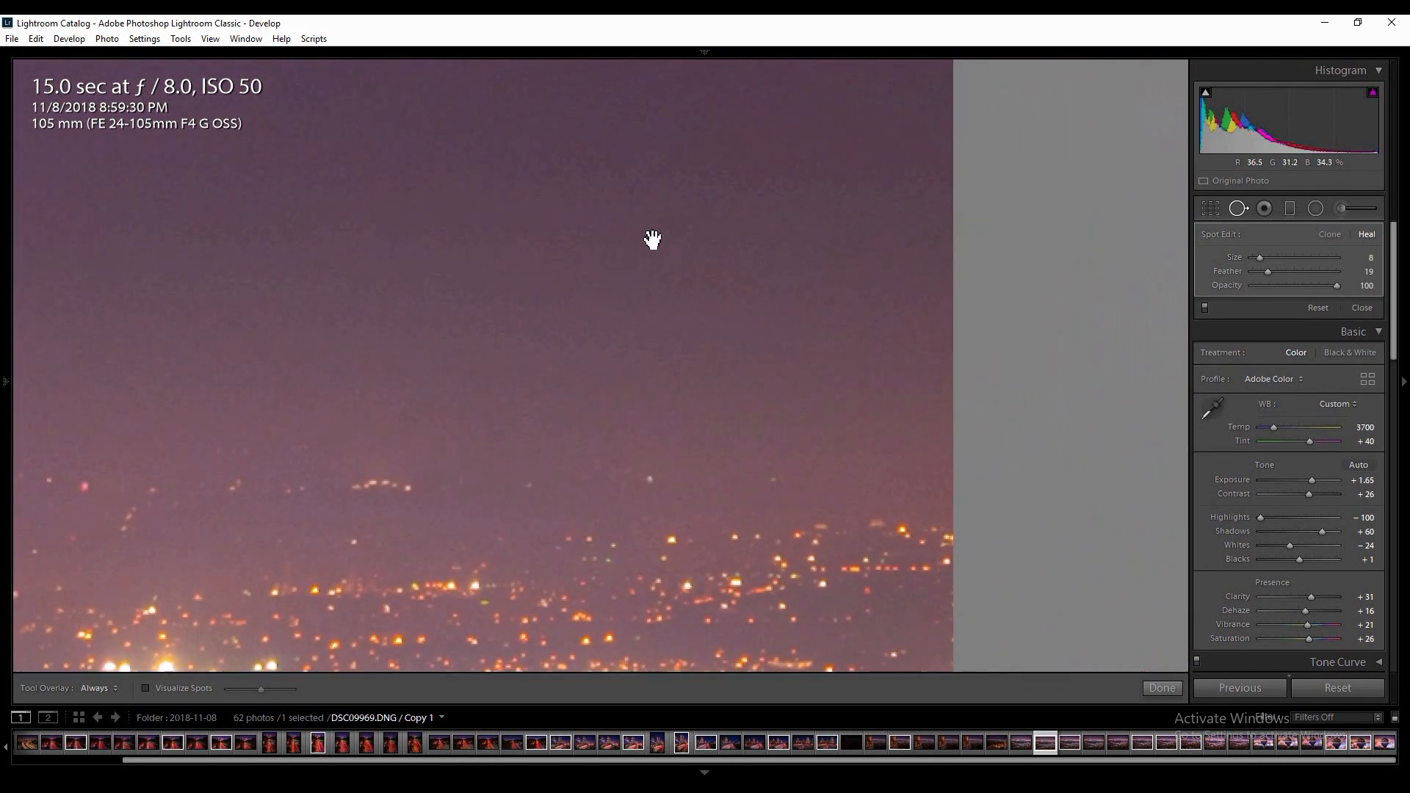
{"action": "left_click_drag", "start_coordinate": [651, 242], "coordinate": [680, 448]}
{"action": "left_click_drag", "start_coordinate": [578, 428], "coordinate": [1043, 431]}
{"action": "left_click_drag", "start_coordinate": [636, 412], "coordinate": [1007, 403]}
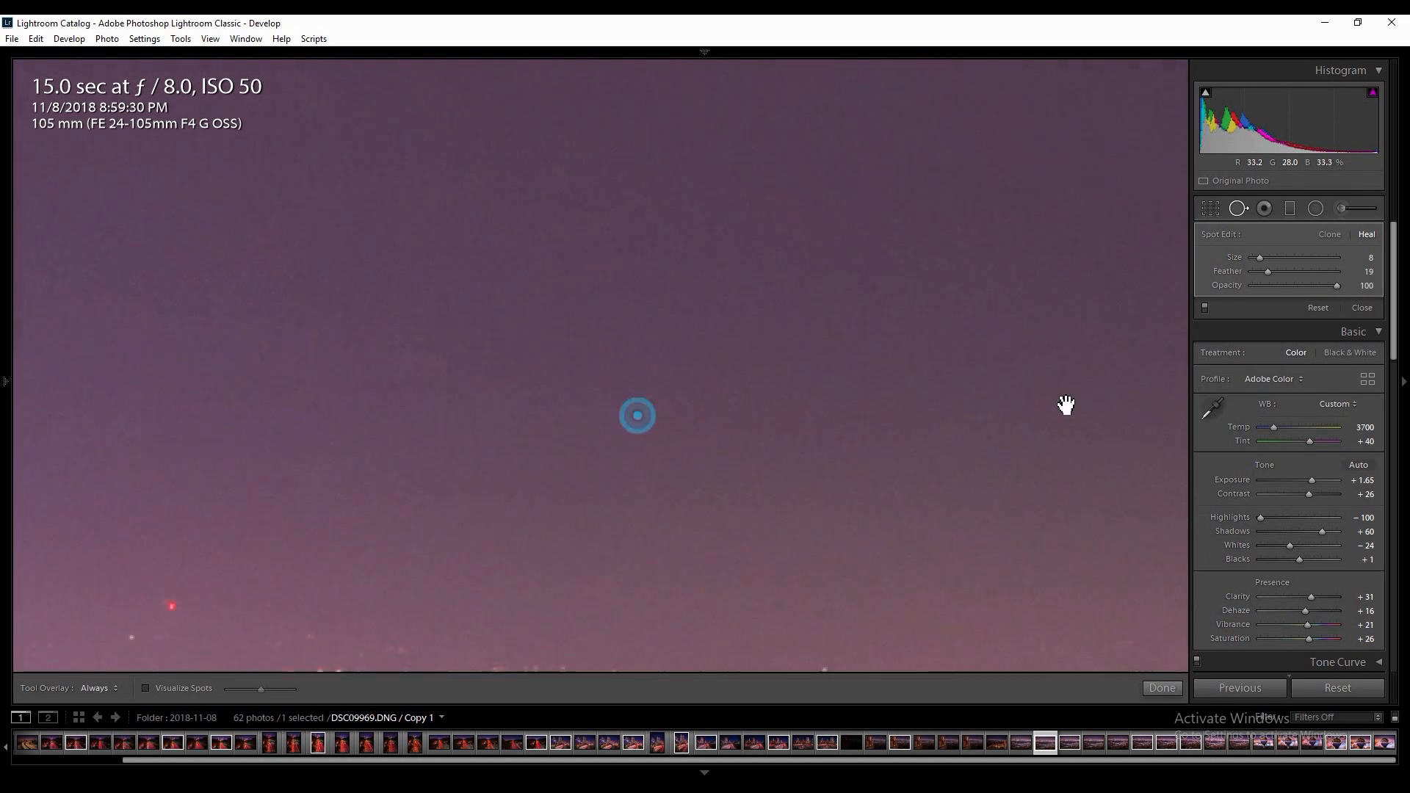
{"action": "left_click_drag", "start_coordinate": [582, 447], "coordinate": [899, 429]}
{"action": "left_click_drag", "start_coordinate": [497, 360], "coordinate": [790, 504]}
{"action": "left_click_drag", "start_coordinate": [451, 382], "coordinate": [655, 390]}
{"action": "left_click_drag", "start_coordinate": [500, 430], "coordinate": [955, 371]}
{"action": "left_click_drag", "start_coordinate": [889, 390], "coordinate": [518, 353]}
{"action": "left_click_drag", "start_coordinate": [884, 399], "coordinate": [258, 403]}
{"action": "left_click_drag", "start_coordinate": [497, 387], "coordinate": [672, 601]}
Return to the full photo, close Spot Removal and raise Exposure to +2.47.
{"action": "left_click", "coordinate": [677, 361]}
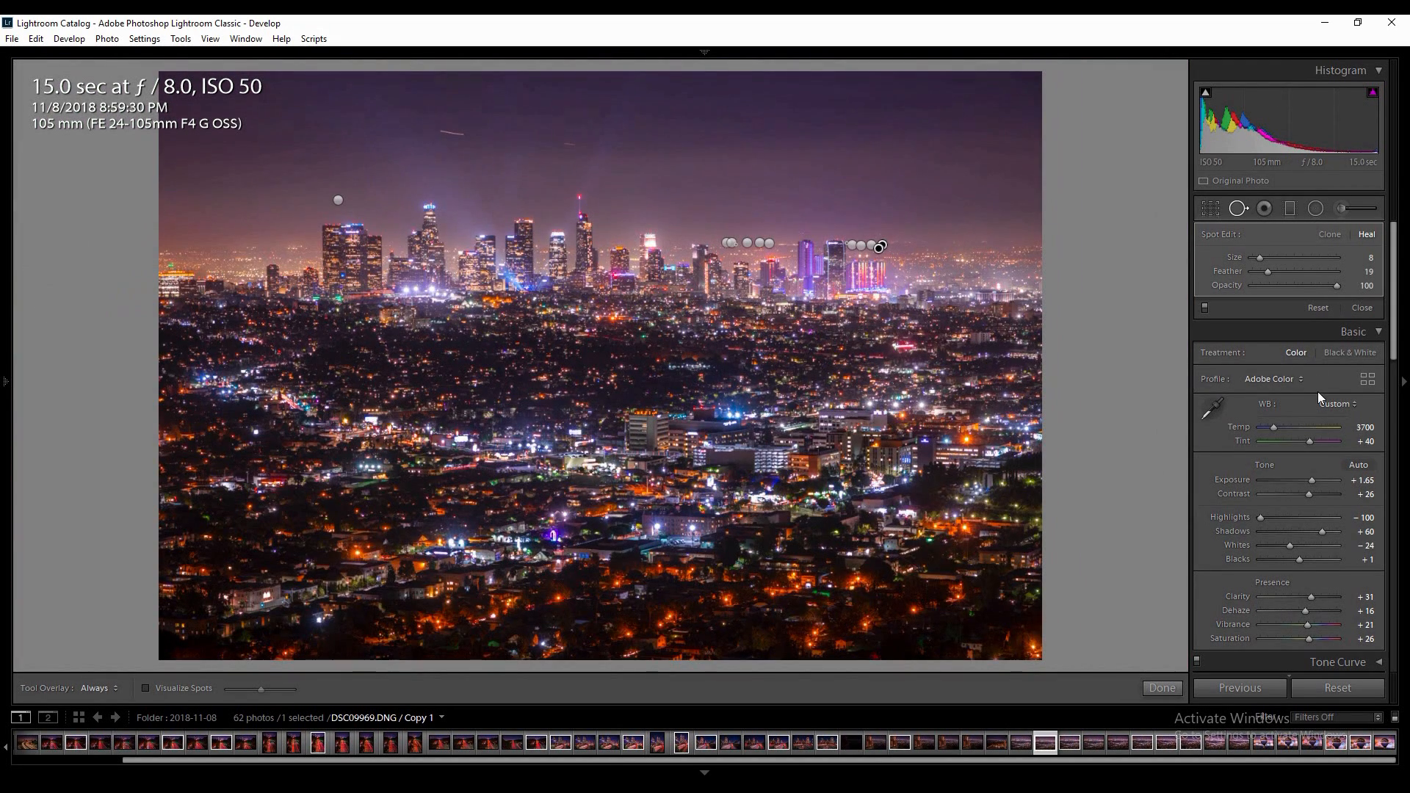
{"action": "left_click", "coordinate": [1238, 209]}
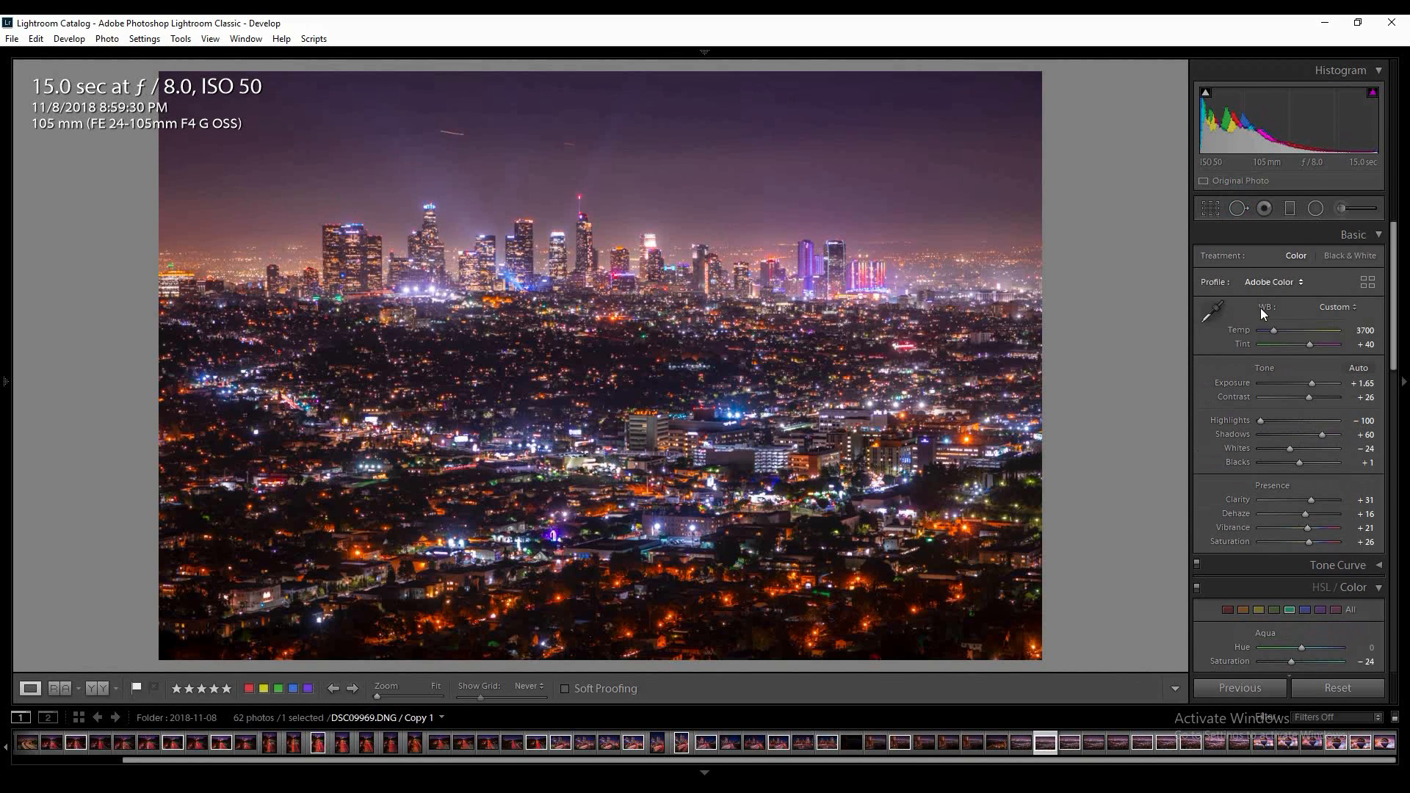
{"action": "left_click_drag", "start_coordinate": [1315, 386], "coordinate": [1320, 386]}
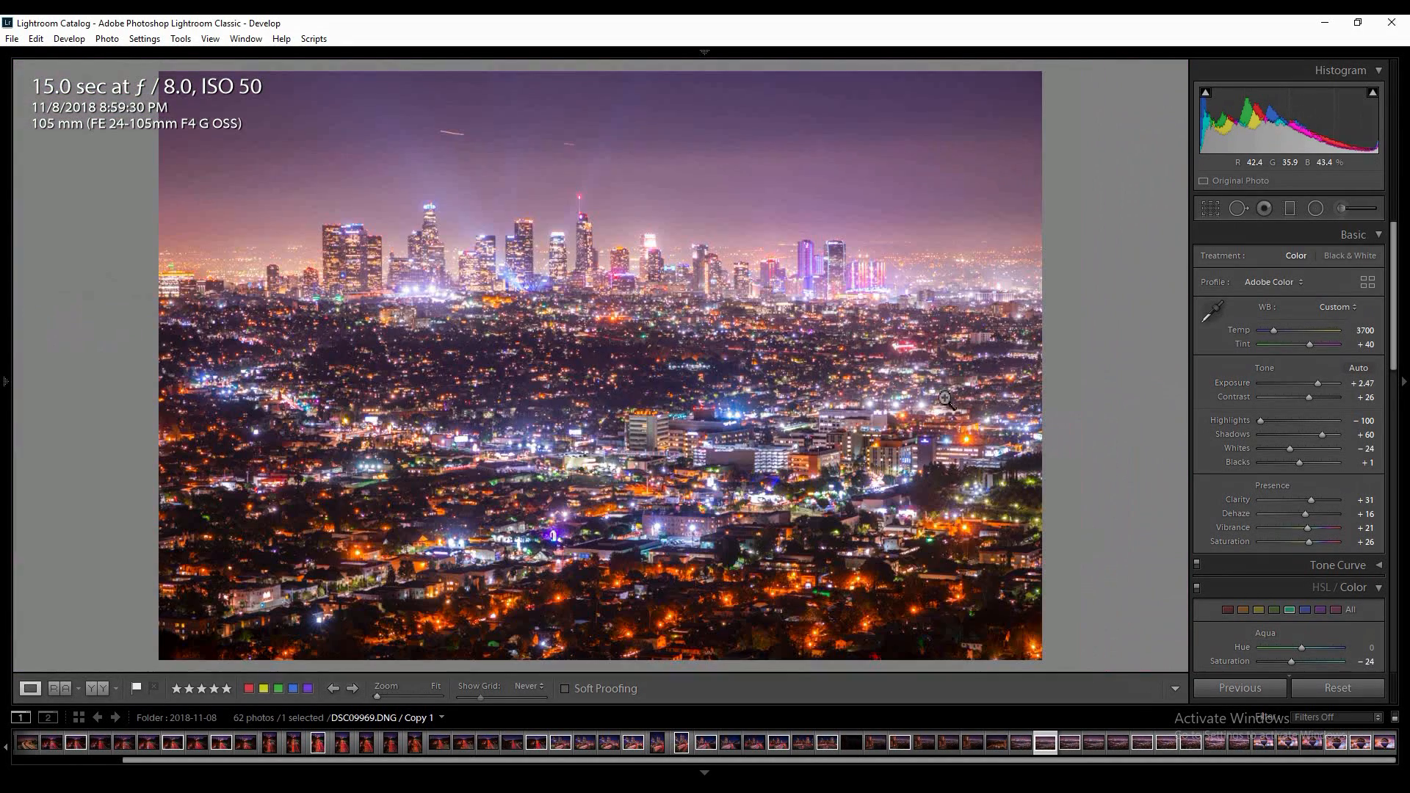
Examine the brightened sky at 2:1 and 1:1 zoom for faint aircraft light dots.
{"action": "left_click", "coordinate": [946, 237]}
{"action": "left_click_drag", "start_coordinate": [963, 264], "coordinate": [885, 565]}
{"action": "left_click_drag", "start_coordinate": [809, 331], "coordinate": [813, 573]}
{"action": "left_click_drag", "start_coordinate": [900, 360], "coordinate": [857, 566]}
{"action": "left_click_drag", "start_coordinate": [886, 481], "coordinate": [769, 441]}
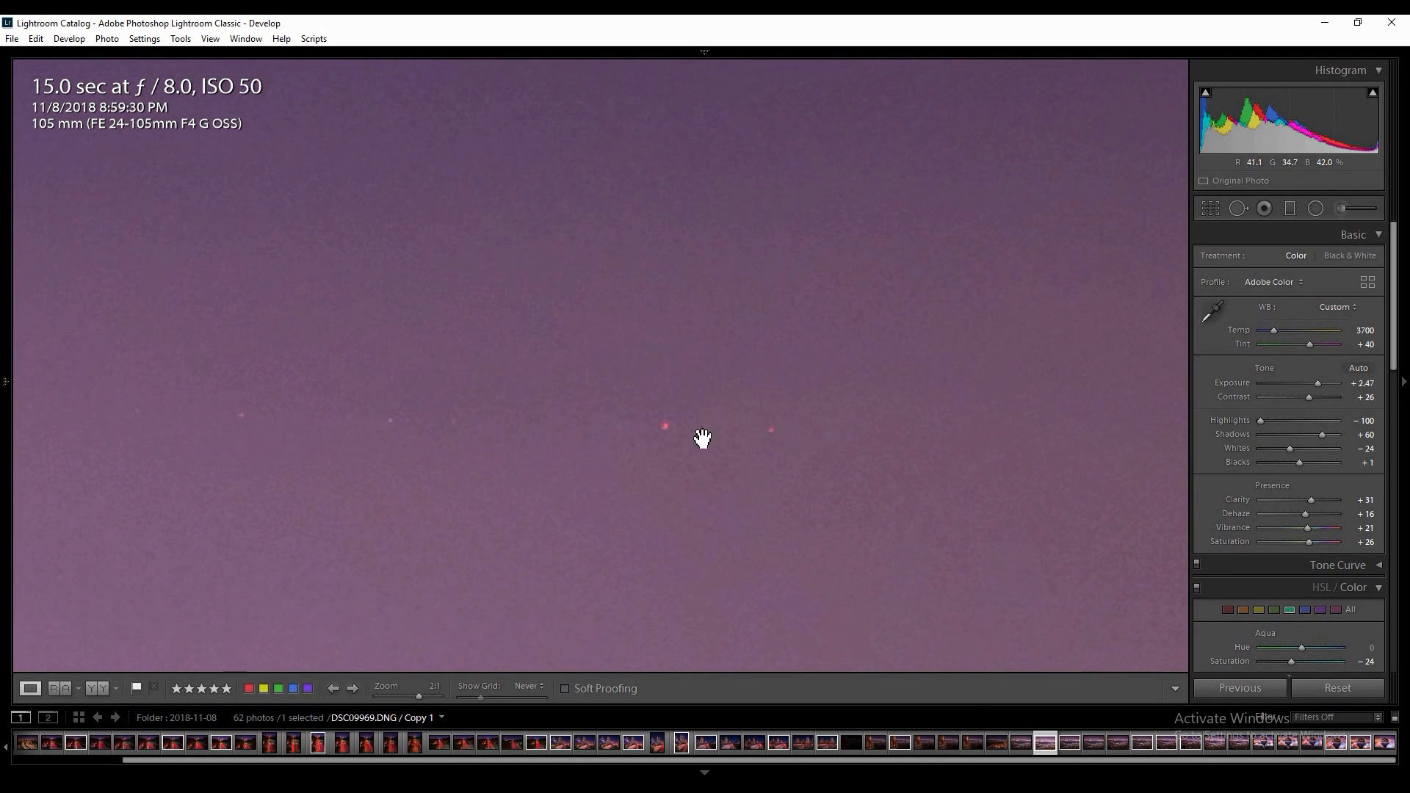
{"action": "left_click_drag", "start_coordinate": [315, 487], "coordinate": [929, 455]}
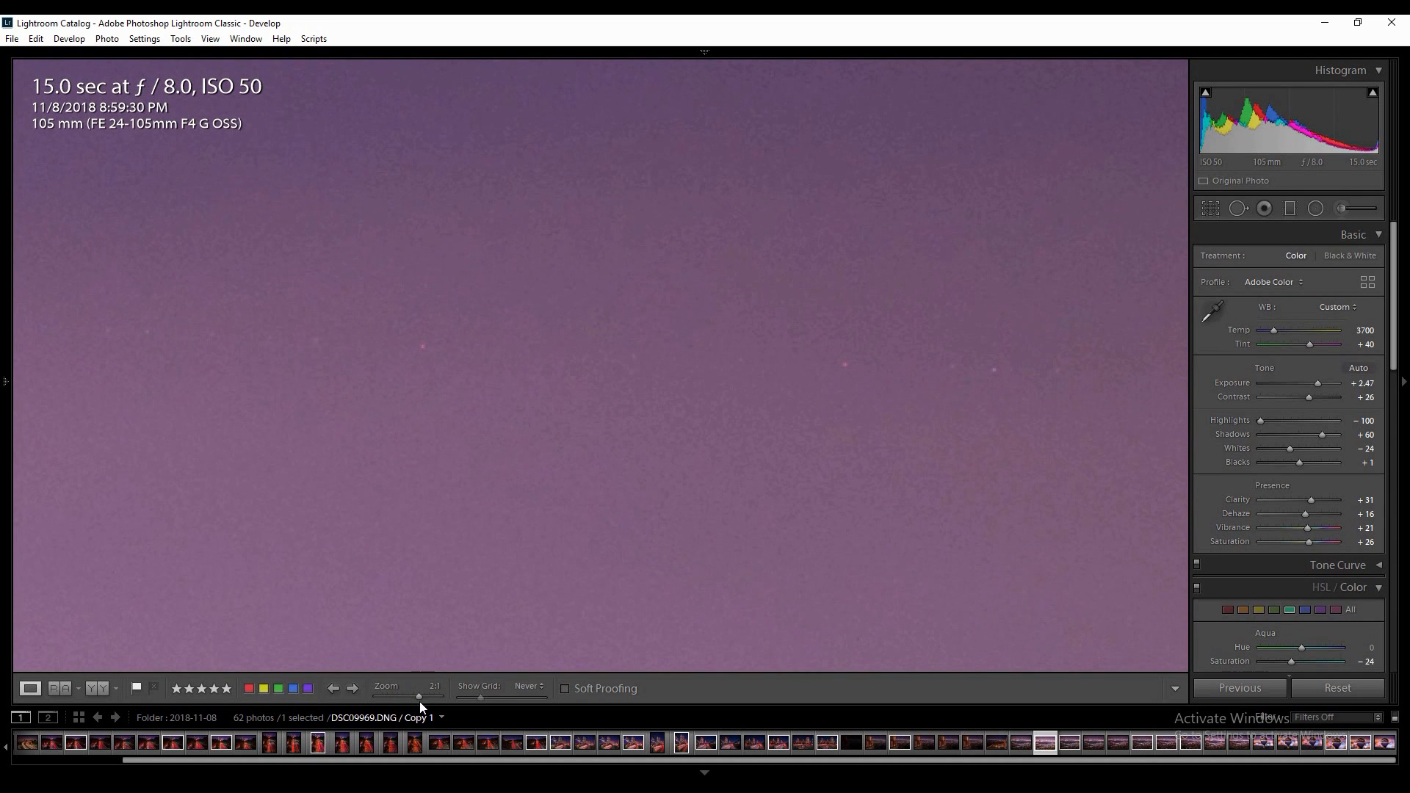
{"action": "left_click", "coordinate": [420, 703]}
{"action": "left_click_drag", "start_coordinate": [893, 462], "coordinate": [860, 478]}
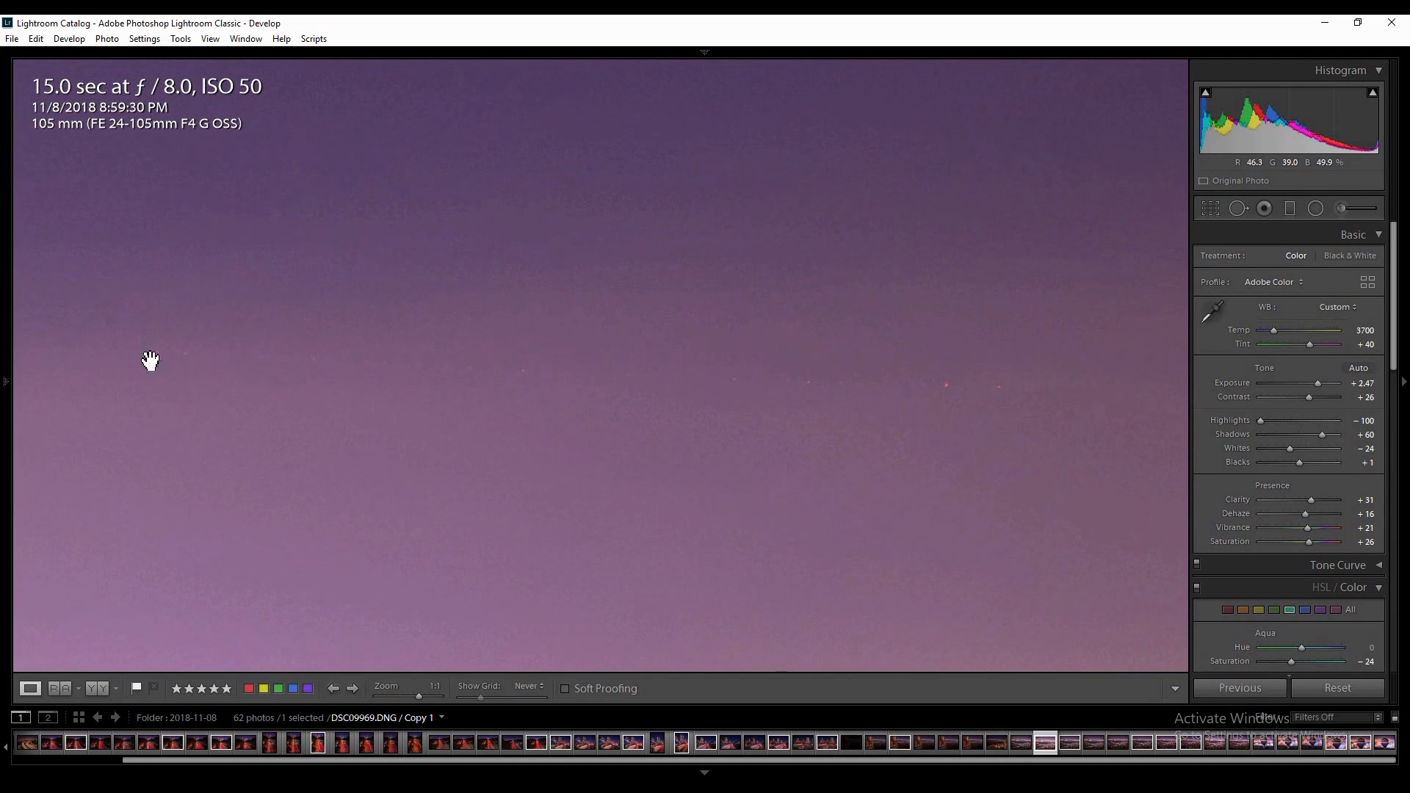
{"action": "left_click_drag", "start_coordinate": [996, 395], "coordinate": [1080, 405]}
{"action": "left_click_drag", "start_coordinate": [667, 453], "coordinate": [686, 456]}
Heal the row of faint red dots across the sky with one straight size 24 stroke and finish the spot edit.
{"action": "left_click", "coordinate": [1243, 208]}
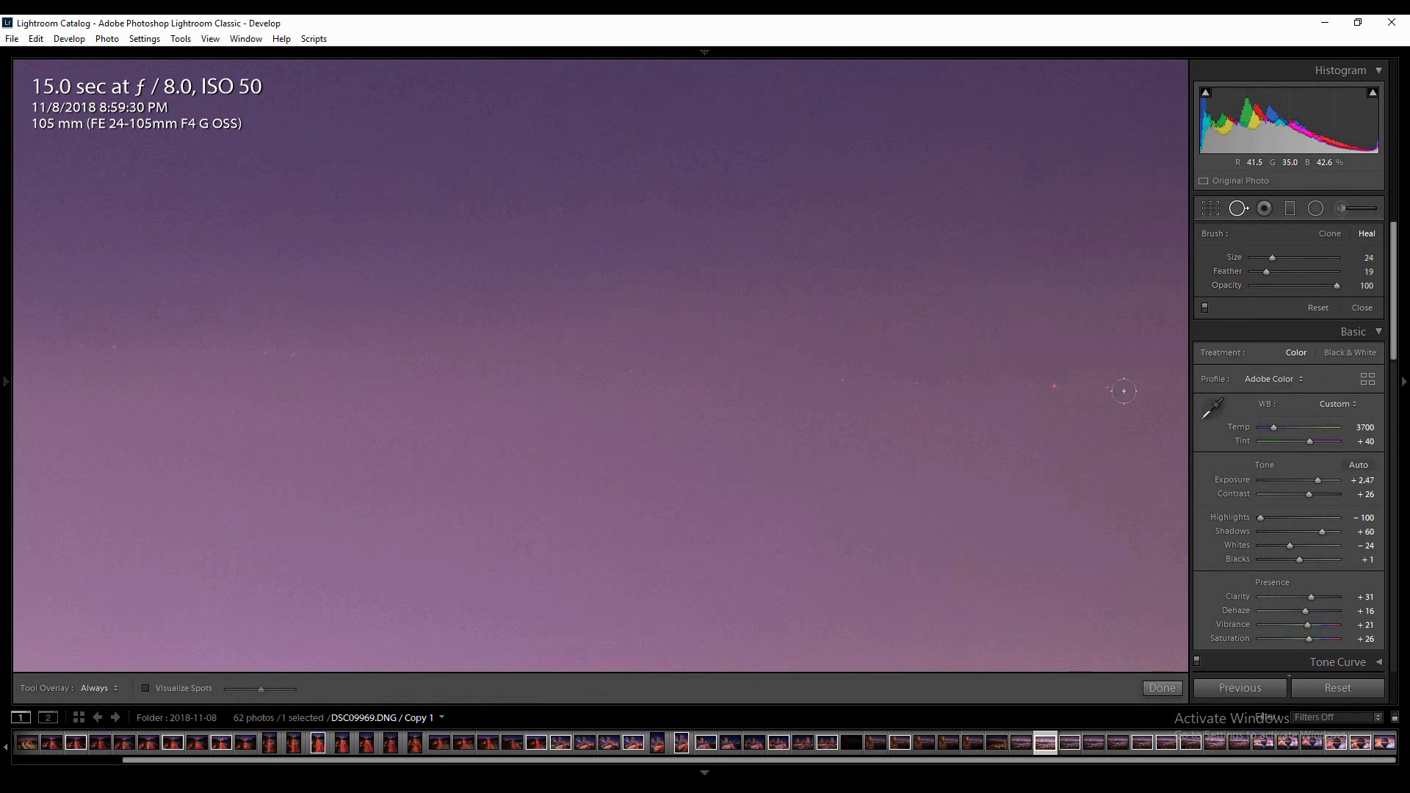
{"action": "left_click", "coordinate": [1124, 390]}
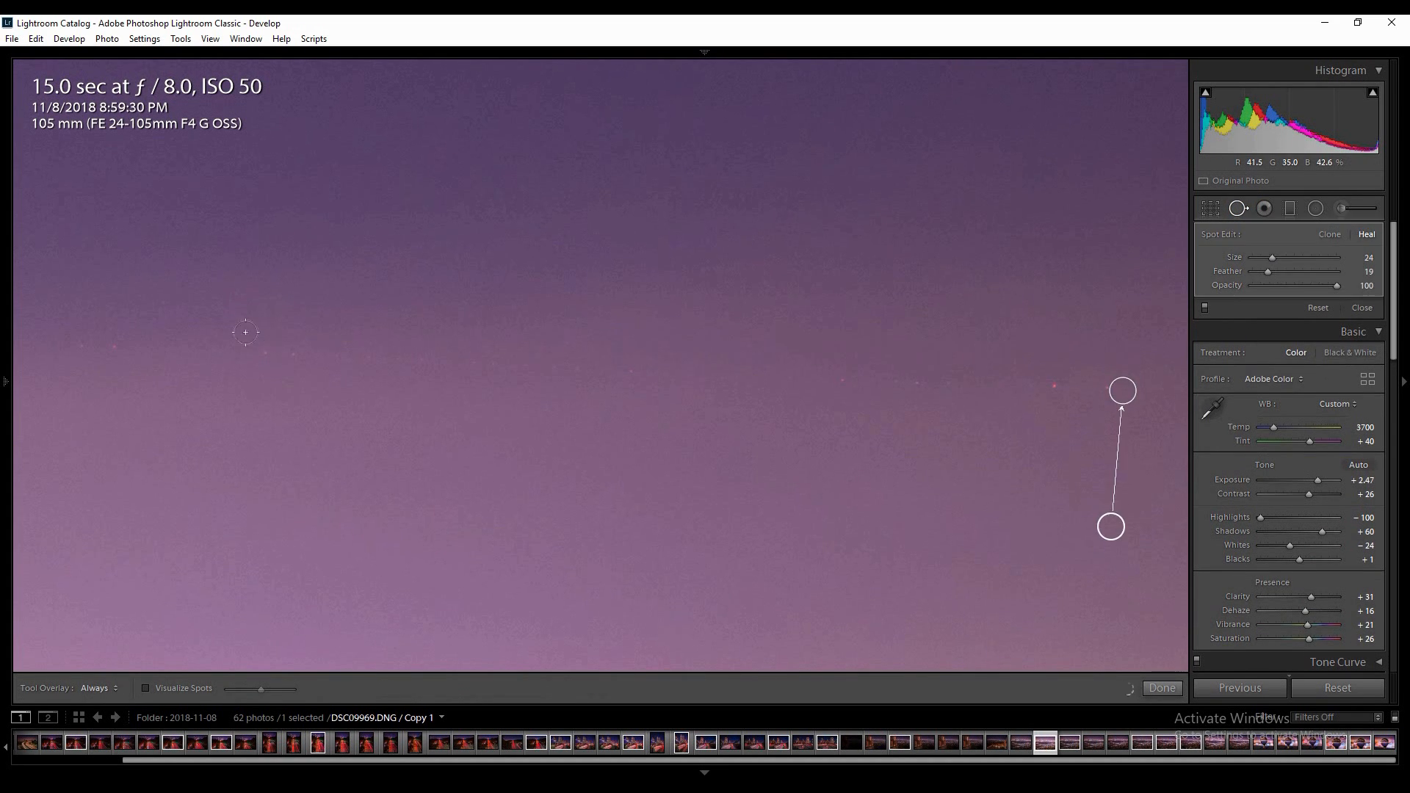
{"action": "left_click", "coordinate": [69, 345], "text": "shift"}
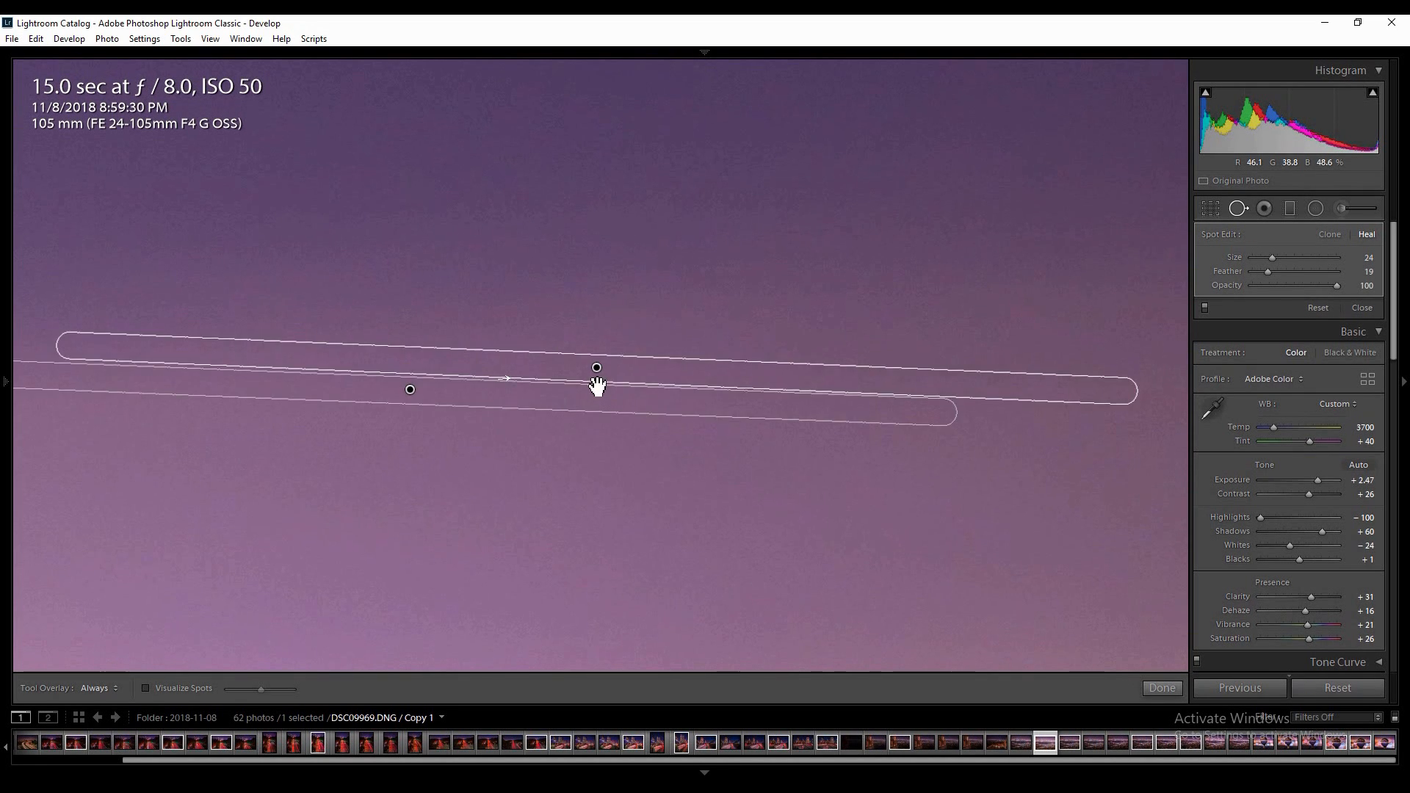
{"action": "left_click", "coordinate": [1162, 687]}
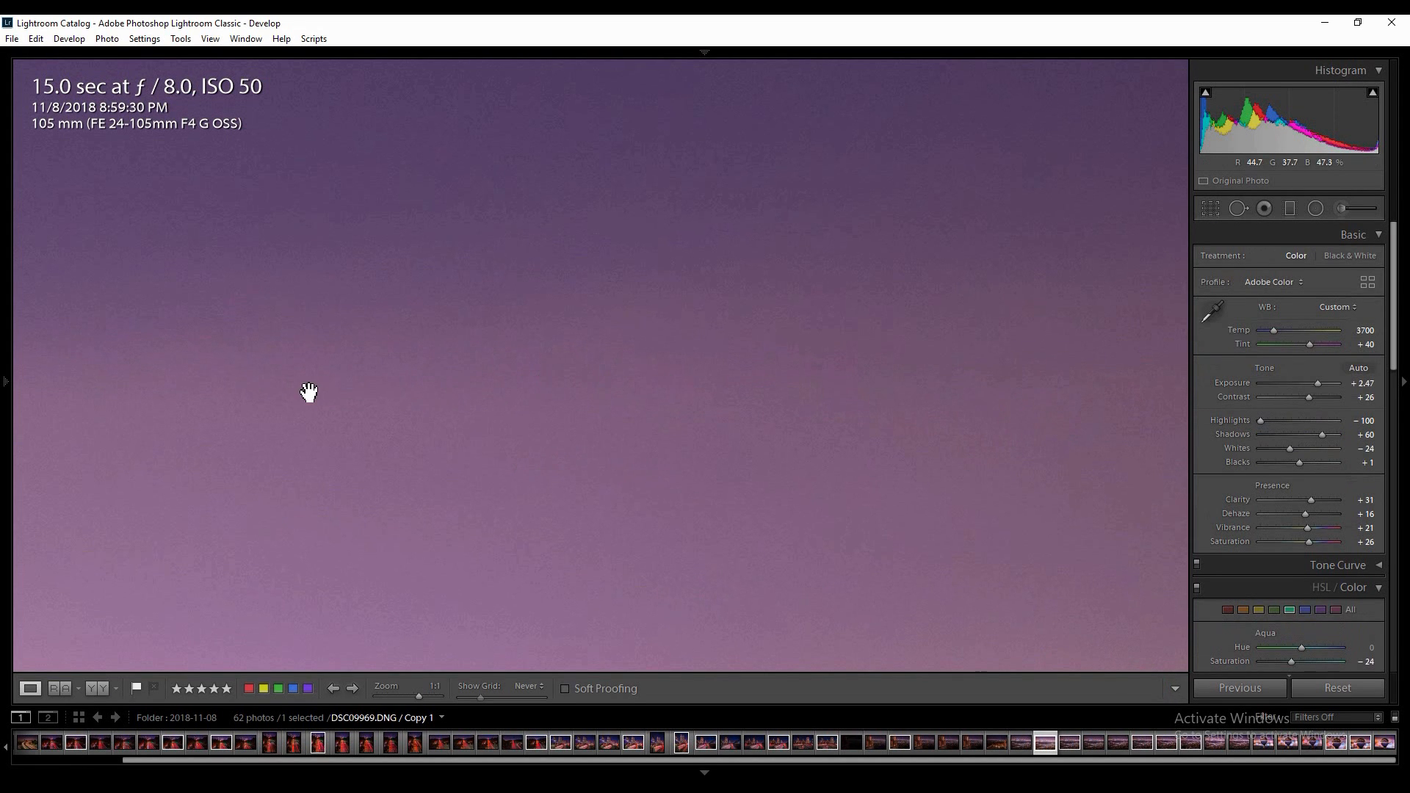
Heal the short and the long bright aircraft streaks above the spire with separate size 23 strokes and finish the spot edits.
{"action": "left_click_drag", "start_coordinate": [203, 506], "coordinate": [635, 534]}
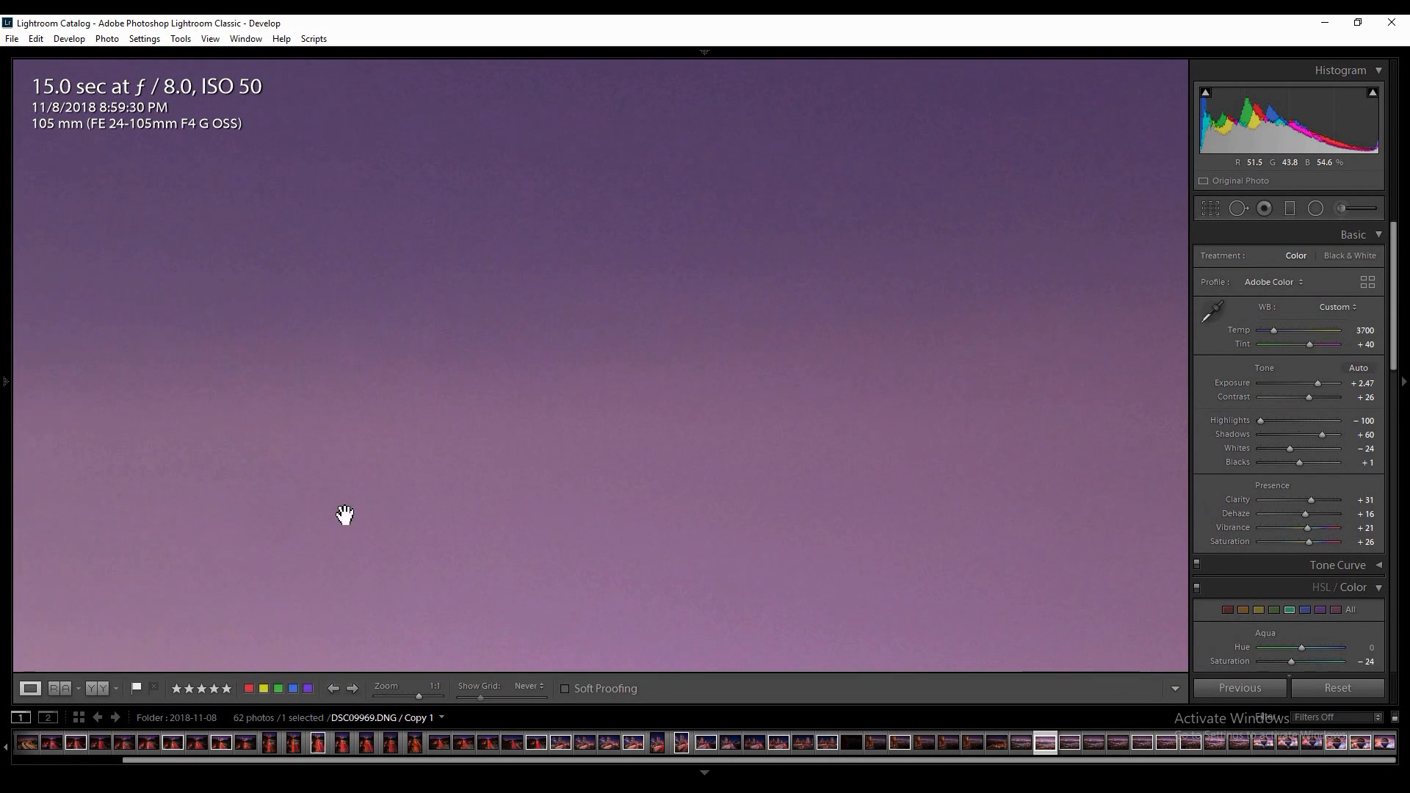
{"action": "left_click_drag", "start_coordinate": [362, 472], "coordinate": [786, 432]}
{"action": "left_click_drag", "start_coordinate": [401, 421], "coordinate": [808, 483]}
{"action": "left_click_drag", "start_coordinate": [674, 415], "coordinate": [883, 485]}
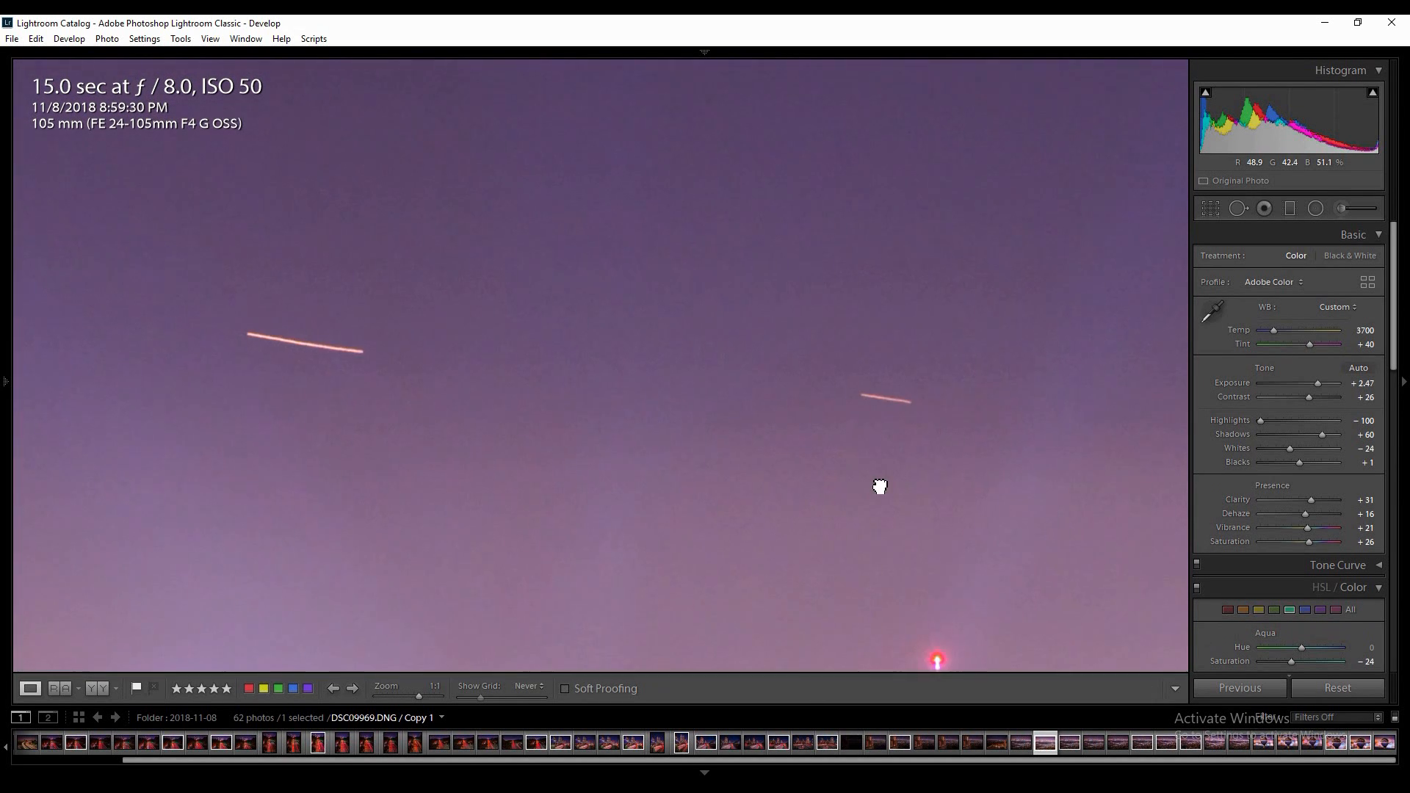
{"action": "left_click", "coordinate": [1238, 208]}
{"action": "left_click_drag", "start_coordinate": [911, 403], "coordinate": [878, 406]}
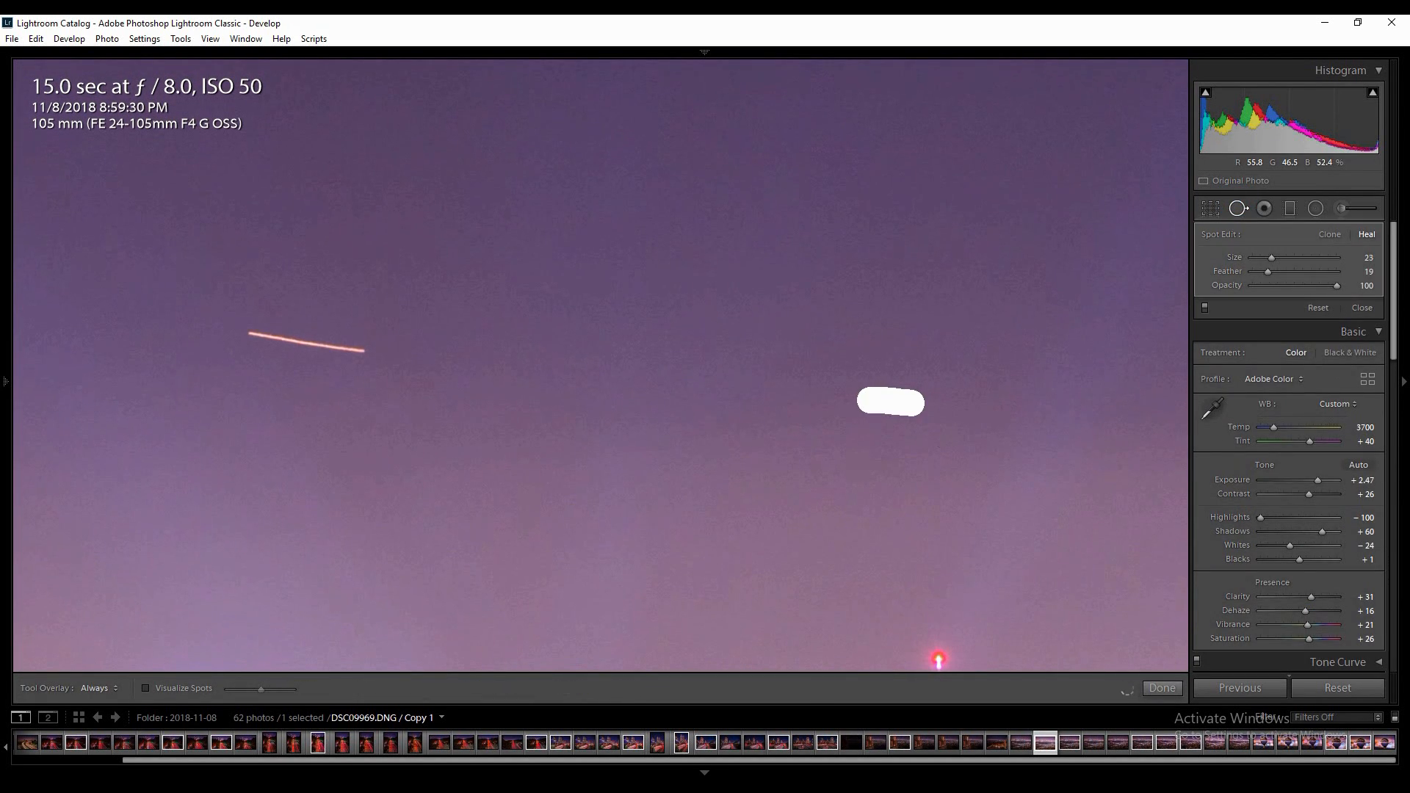
{"action": "mouse_move", "coordinate": [310, 376]}
{"action": "left_mouse_down"}
{"action": "mouse_move", "coordinate": [658, 430]}
{"action": "mouse_move", "coordinate": [715, 404]}
{"action": "mouse_move", "coordinate": [689, 406]}
{"action": "left_mouse_up"}
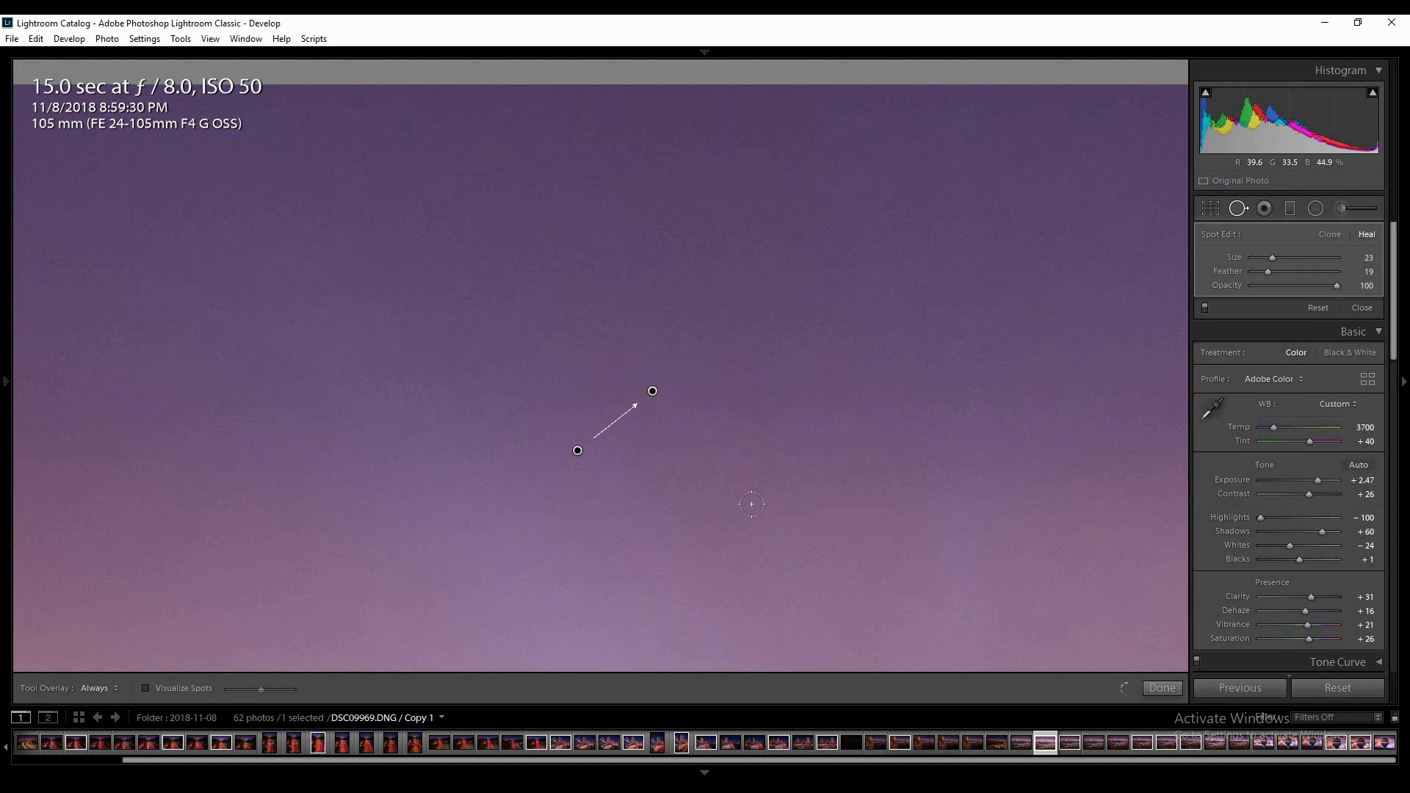
{"action": "left_click_drag", "start_coordinate": [352, 516], "coordinate": [627, 495]}
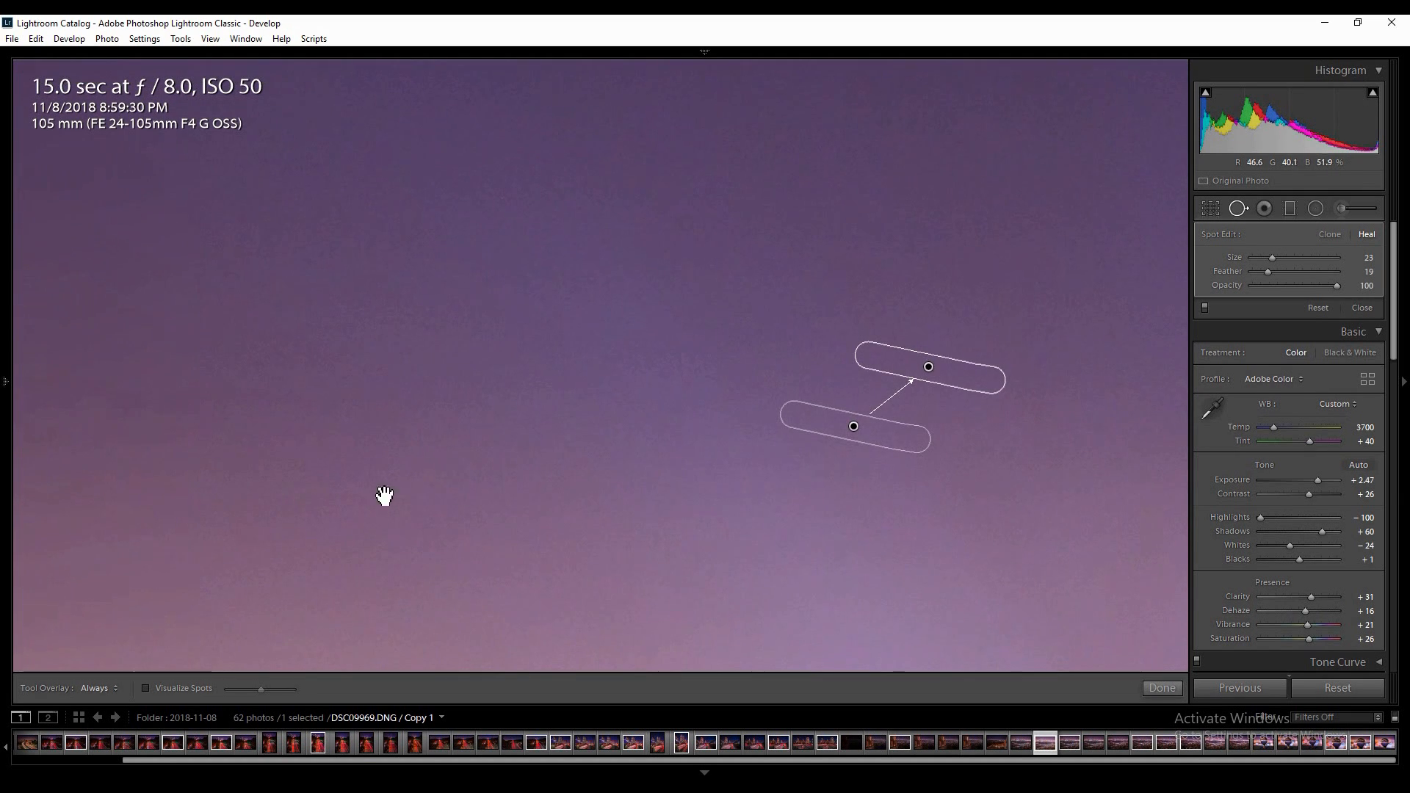
{"action": "left_click", "coordinate": [1164, 688]}
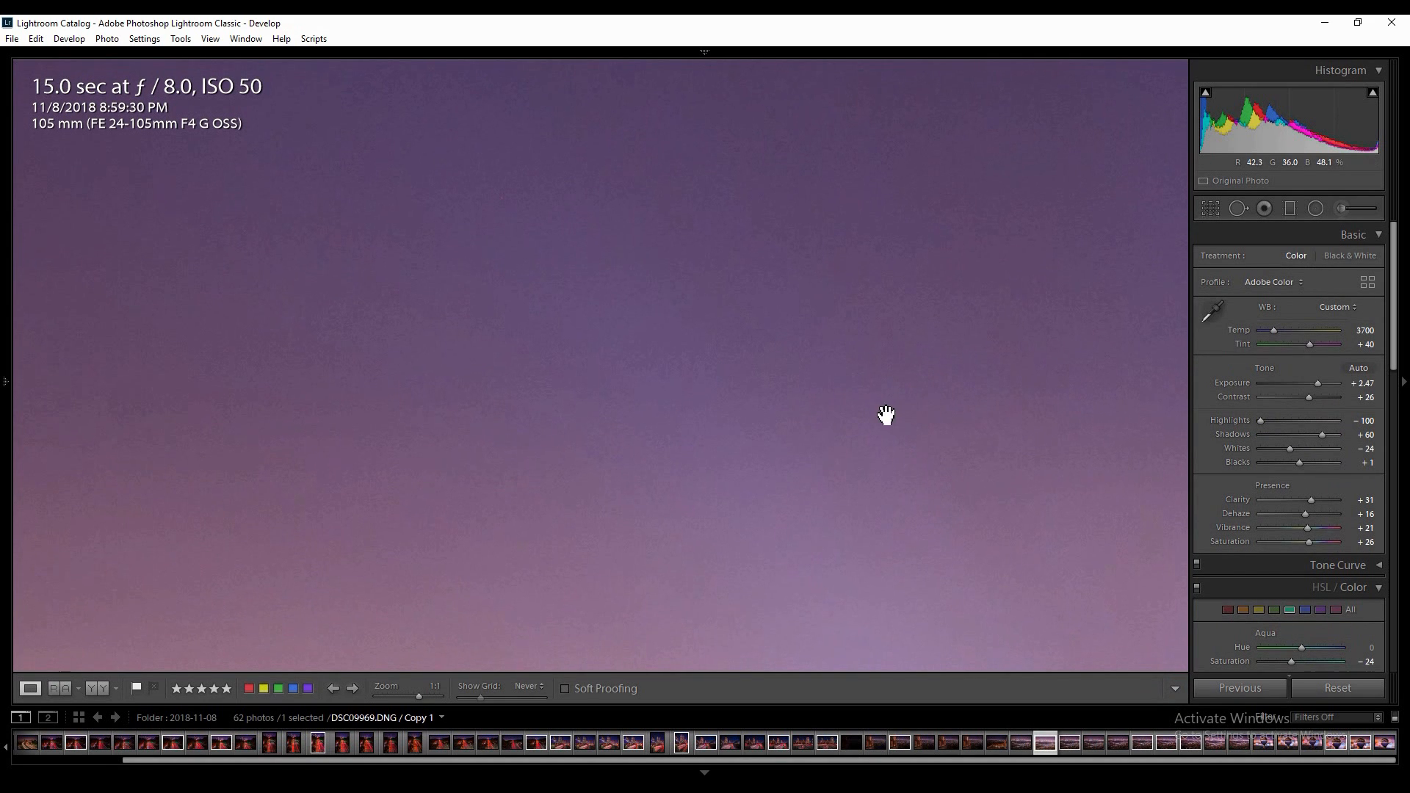
Heal the faint mark in the open sky with a single size 74 spot and finish the spot edit.
{"action": "left_click", "coordinate": [445, 522]}
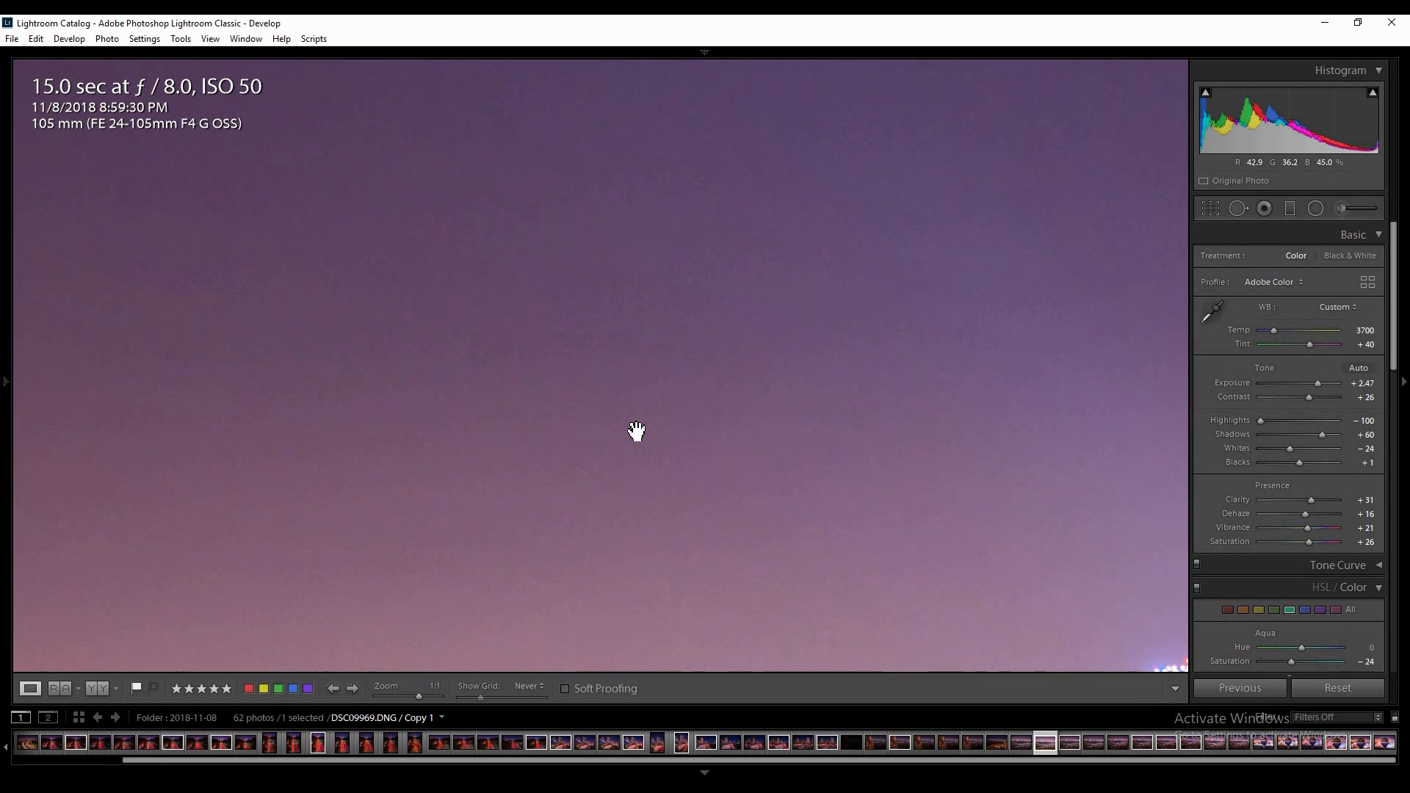
{"action": "left_click", "coordinate": [1238, 209]}
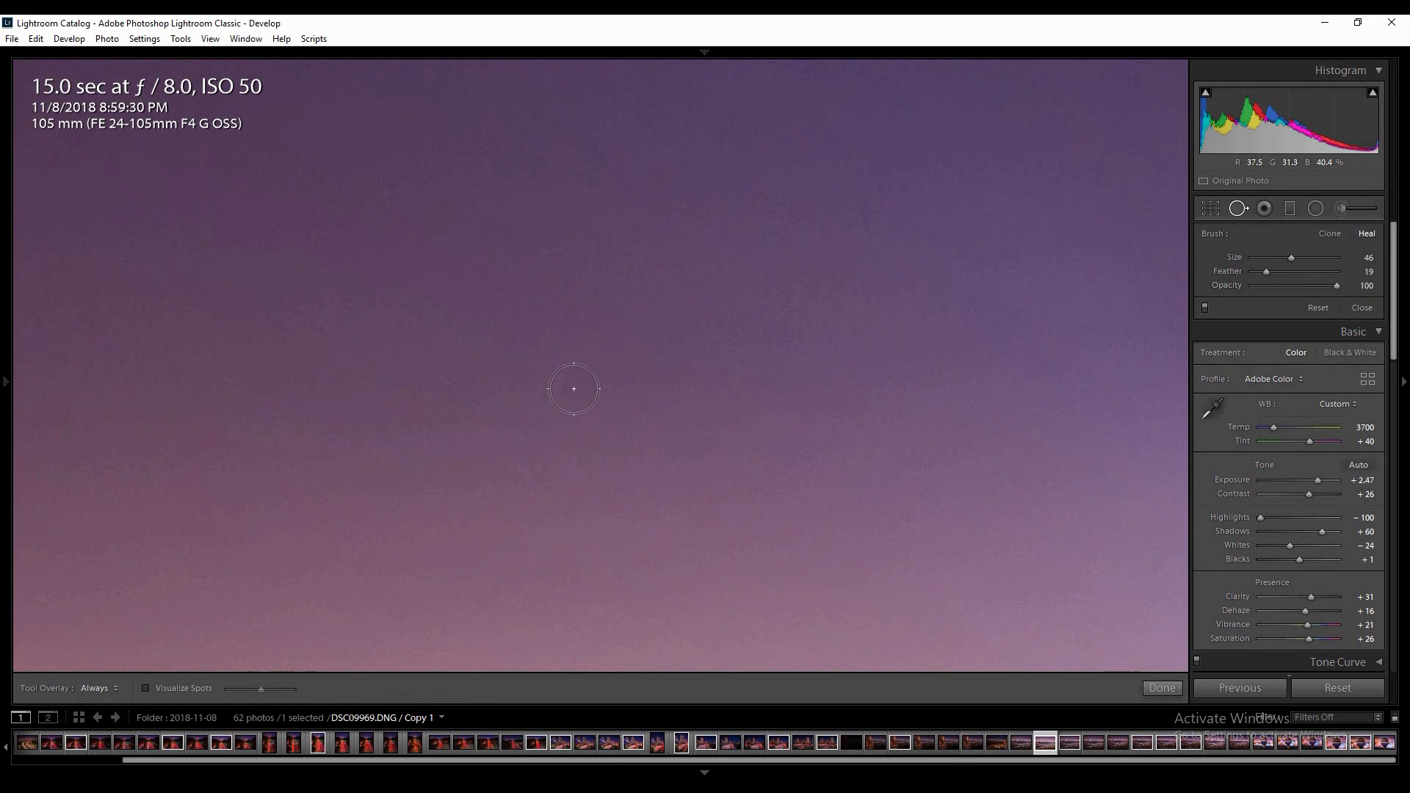
{"action": "scroll", "coordinate": [576, 387], "scroll_direction": "up", "scroll_amount": 5}
{"action": "left_click", "coordinate": [584, 382]}
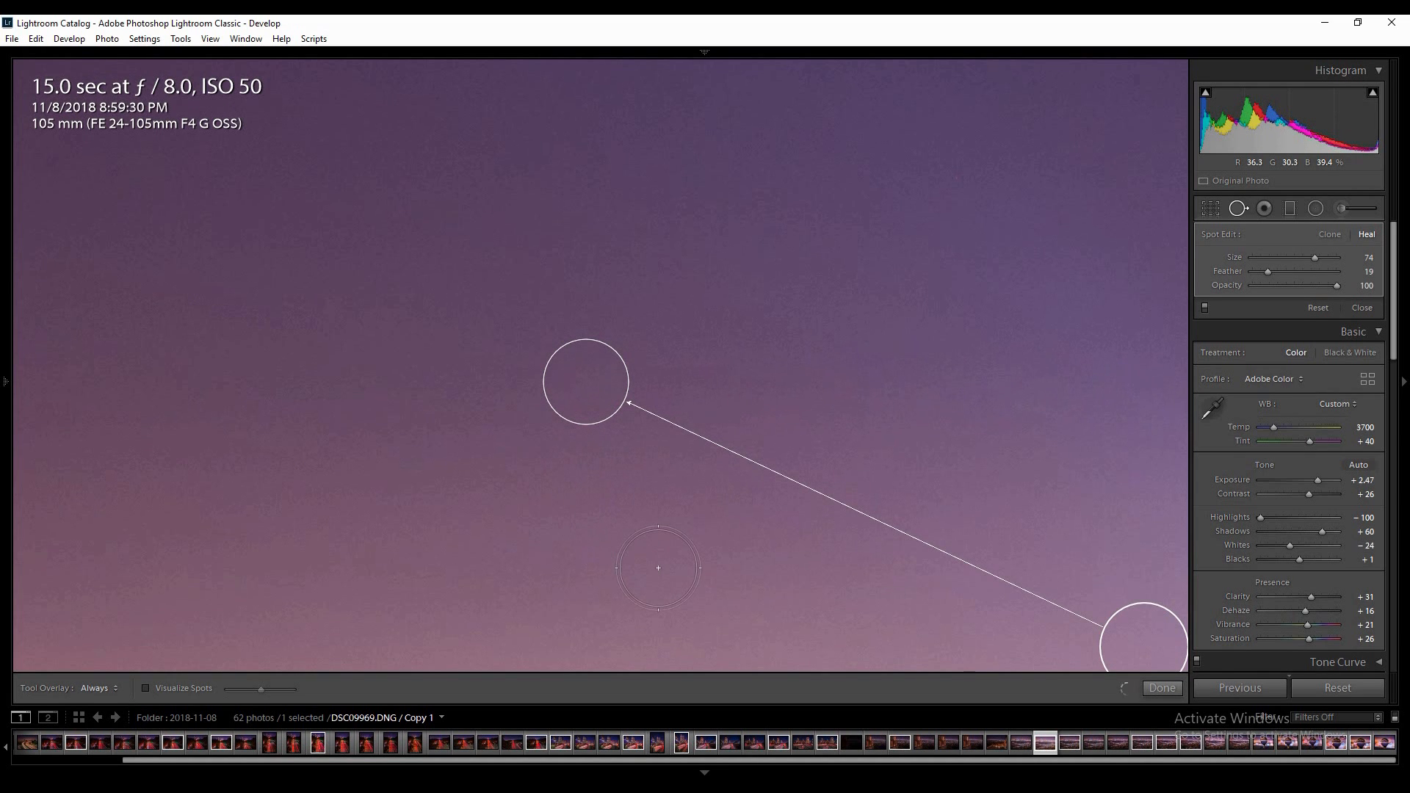
{"action": "left_click", "coordinate": [1165, 688]}
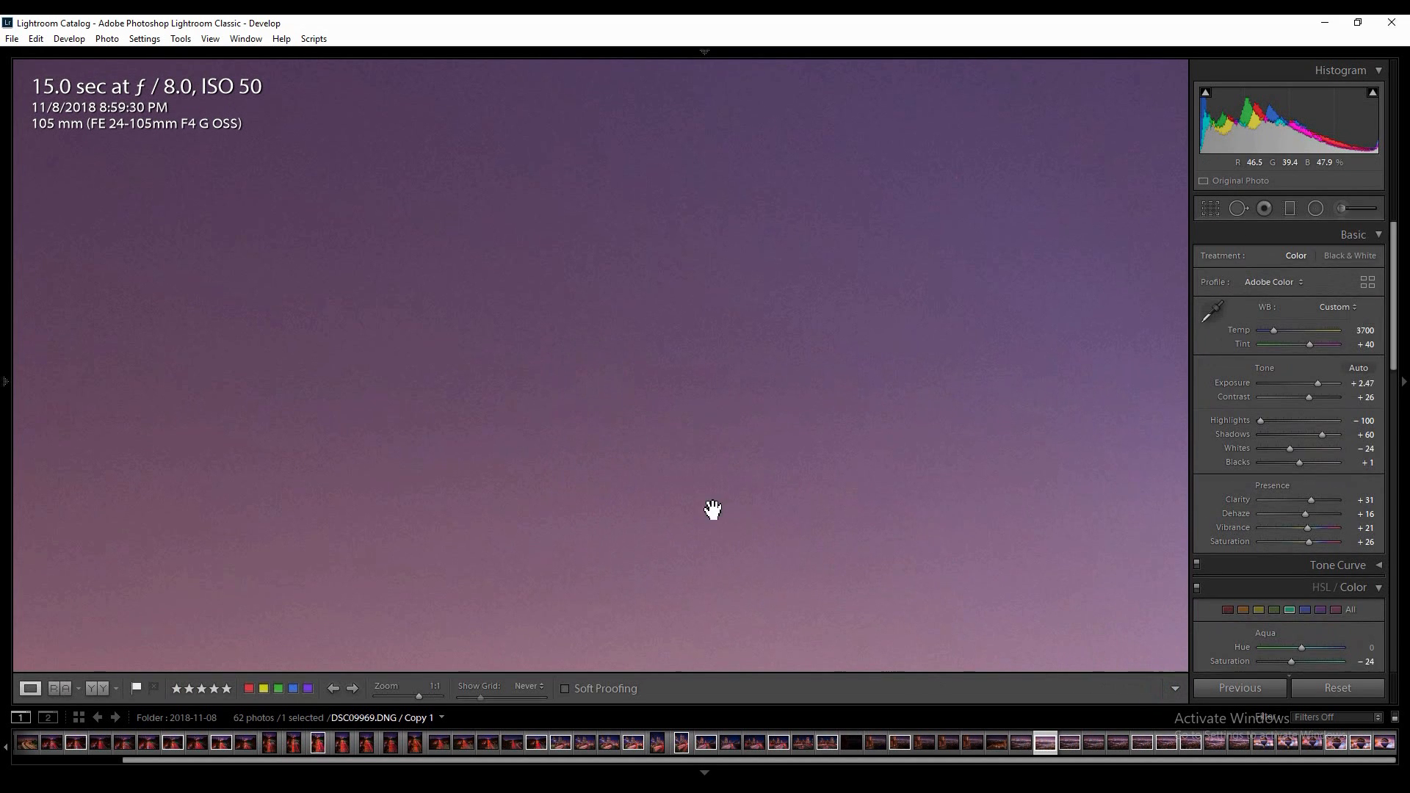
Examine the rest of the brightened sky at 1:1 zoom, up to the photo's upper-right corner, for remaining light marks.
{"action": "left_click_drag", "start_coordinate": [385, 393], "coordinate": [394, 422]}
{"action": "left_click_drag", "start_coordinate": [696, 305], "coordinate": [456, 412]}
{"action": "left_click_drag", "start_coordinate": [840, 397], "coordinate": [448, 390]}
{"action": "left_click_drag", "start_coordinate": [758, 378], "coordinate": [461, 376]}
{"action": "left_click_drag", "start_coordinate": [856, 379], "coordinate": [467, 363]}
{"action": "left_click_drag", "start_coordinate": [919, 384], "coordinate": [541, 400]}
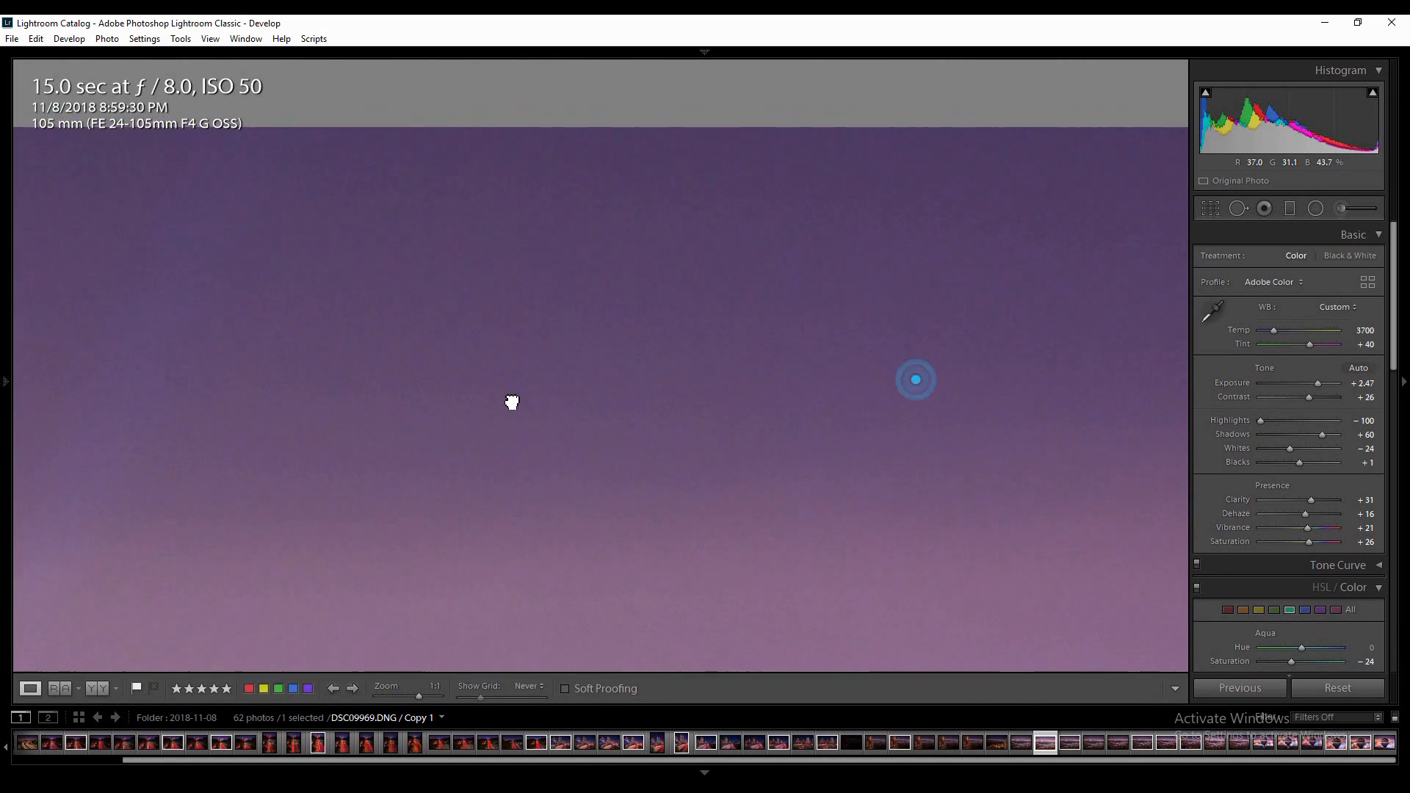
{"action": "mouse_move", "coordinate": [945, 394]}
{"action": "left_mouse_down"}
{"action": "mouse_move", "coordinate": [592, 406]}
{"action": "mouse_move", "coordinate": [553, 386]}
{"action": "left_mouse_up"}
{"action": "left_click_drag", "start_coordinate": [888, 384], "coordinate": [708, 565]}
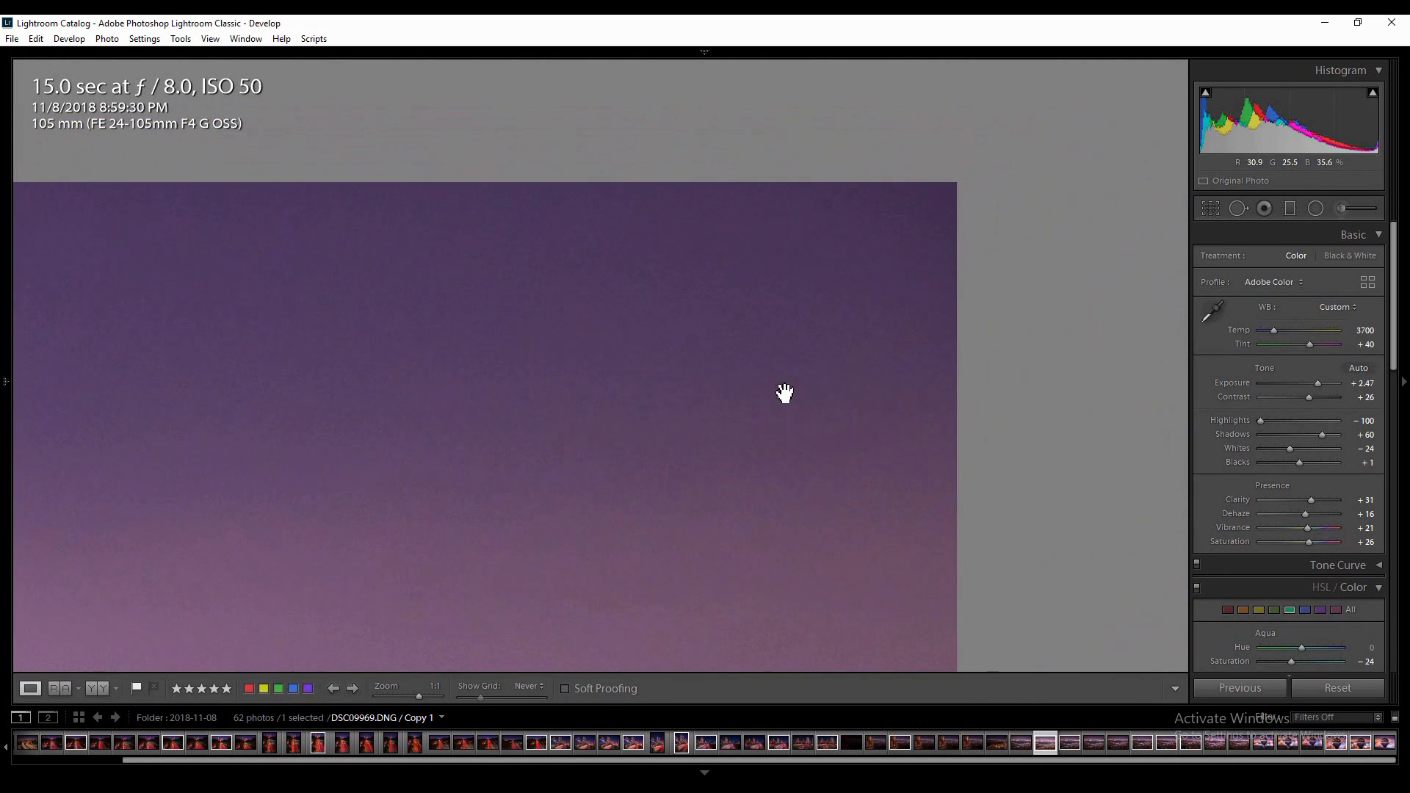
Heal the faint mark in the sky near the photo's upper-right corner with a single size 75 spot and finish the spot edit.
{"action": "left_click", "coordinate": [1241, 210]}
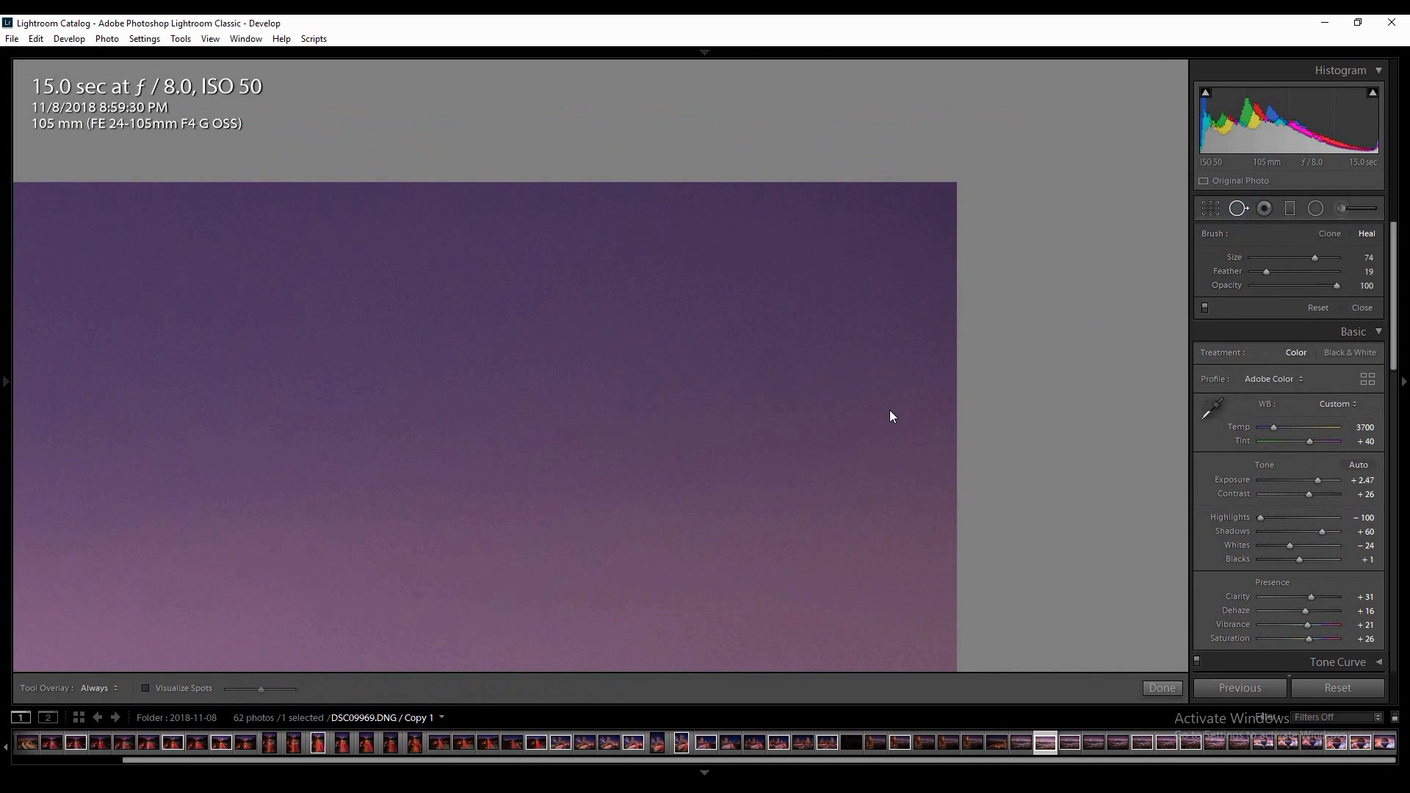
{"action": "left_click", "coordinate": [774, 388]}
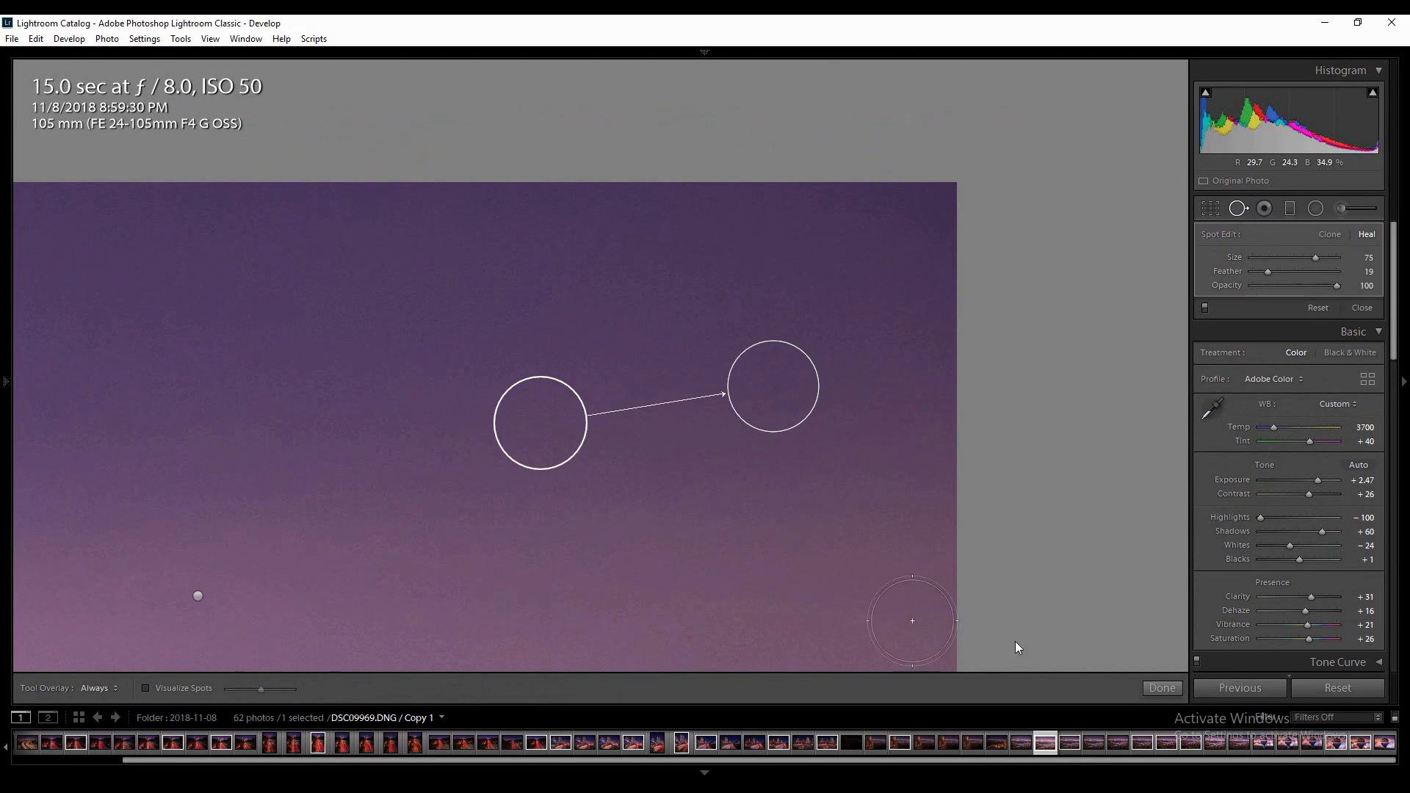
{"action": "key", "text": "q"}
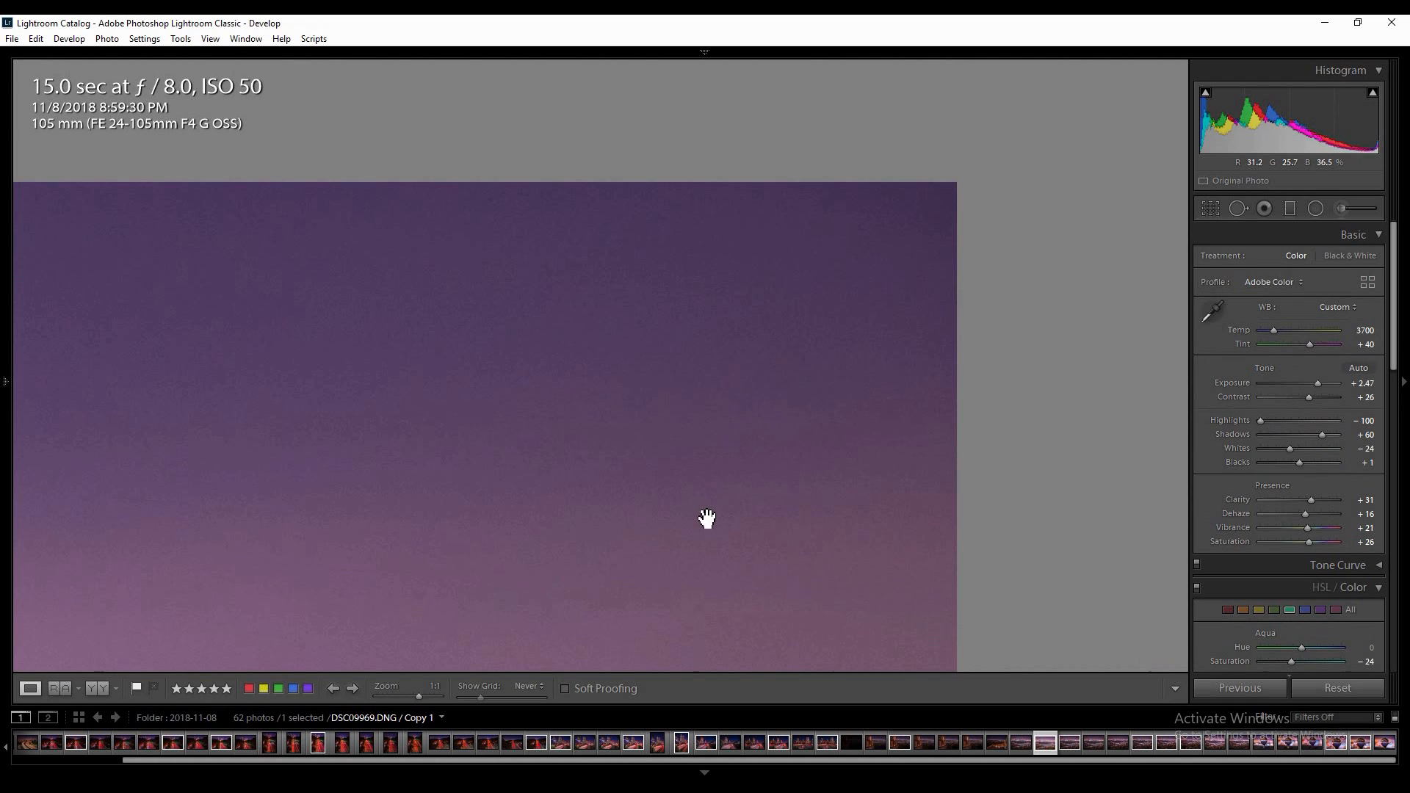
Return to the full photo view and lower the global Exposure to +1.73.
{"action": "left_click", "coordinate": [653, 474]}
{"action": "left_click", "coordinate": [442, 375]}
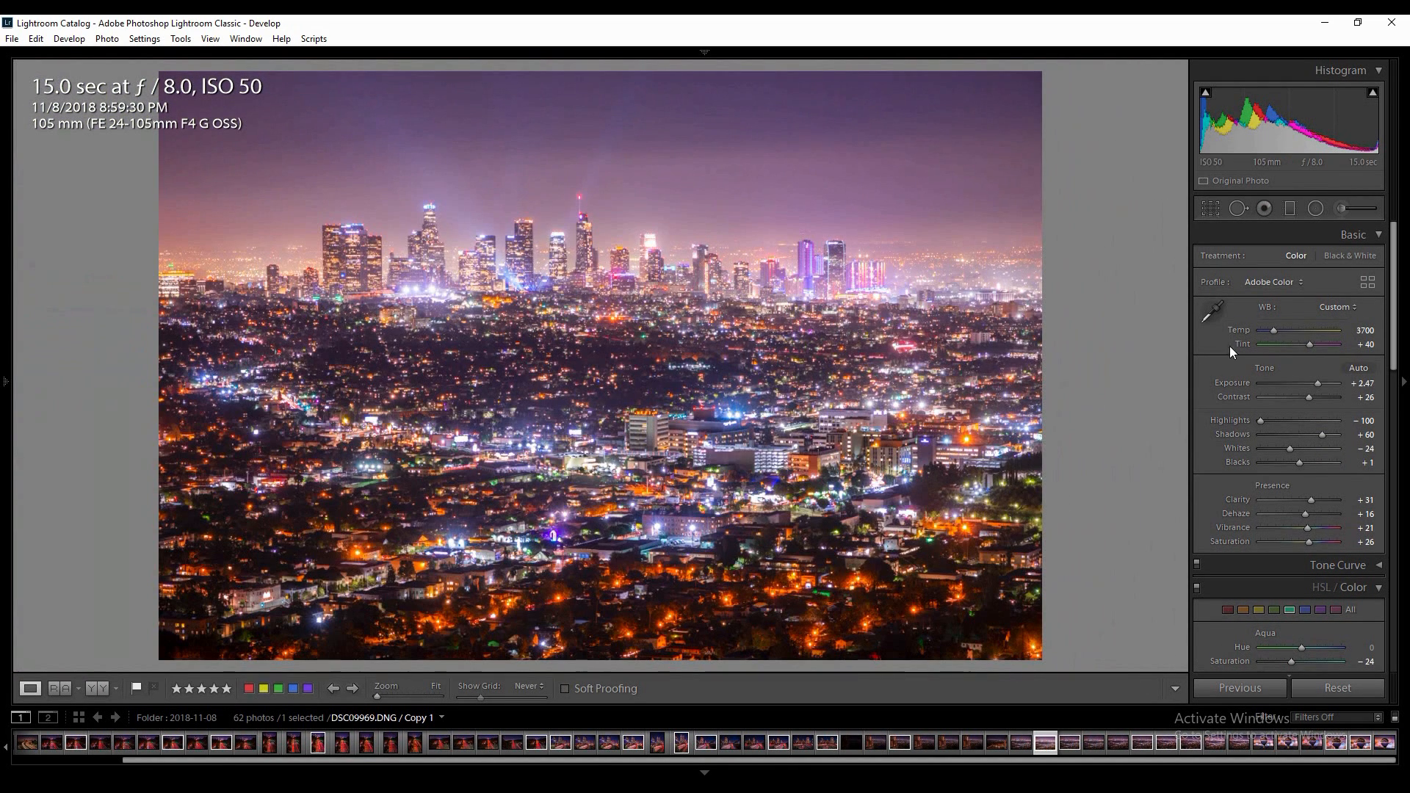
{"action": "left_click", "coordinate": [1312, 384]}
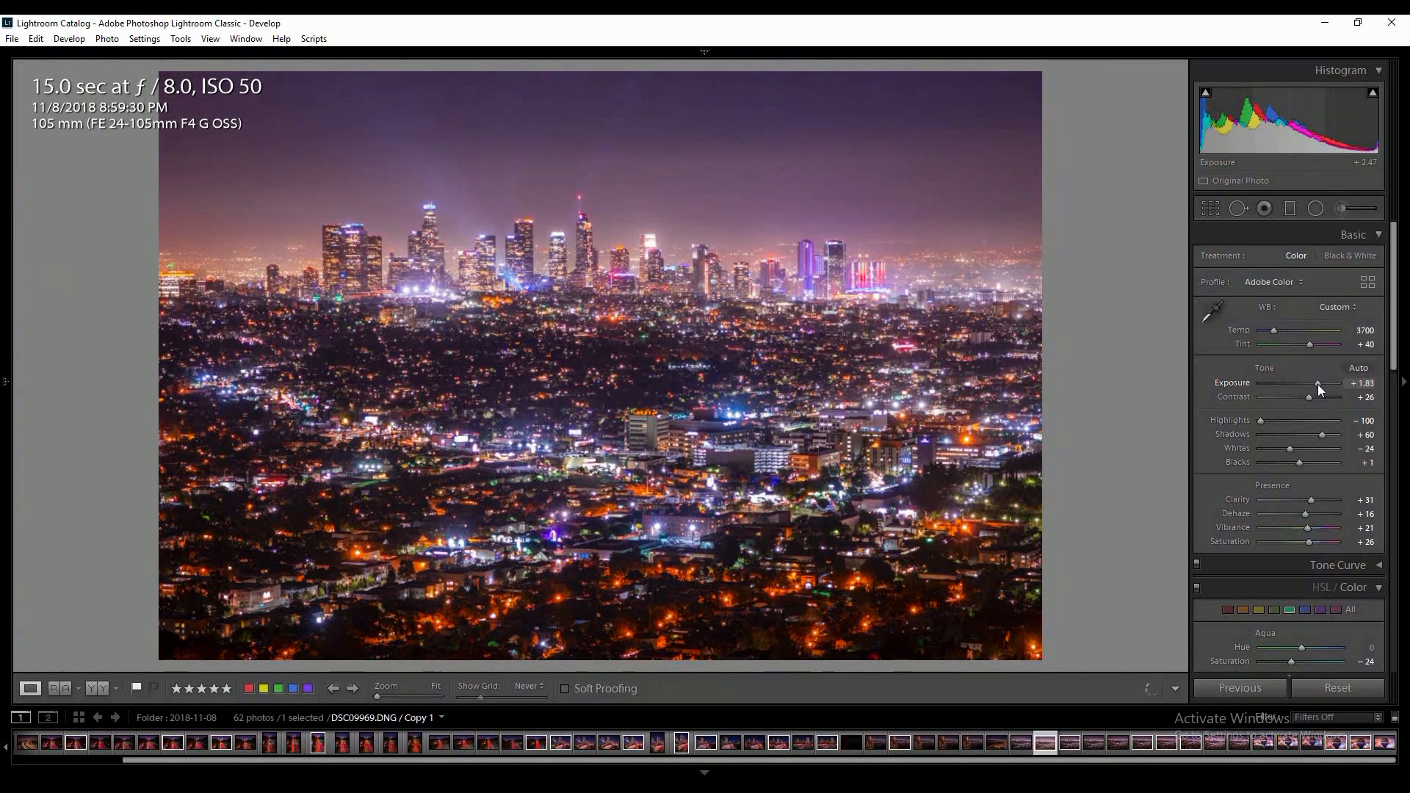
{"action": "left_click_drag", "start_coordinate": [1319, 385], "coordinate": [1318, 386]}
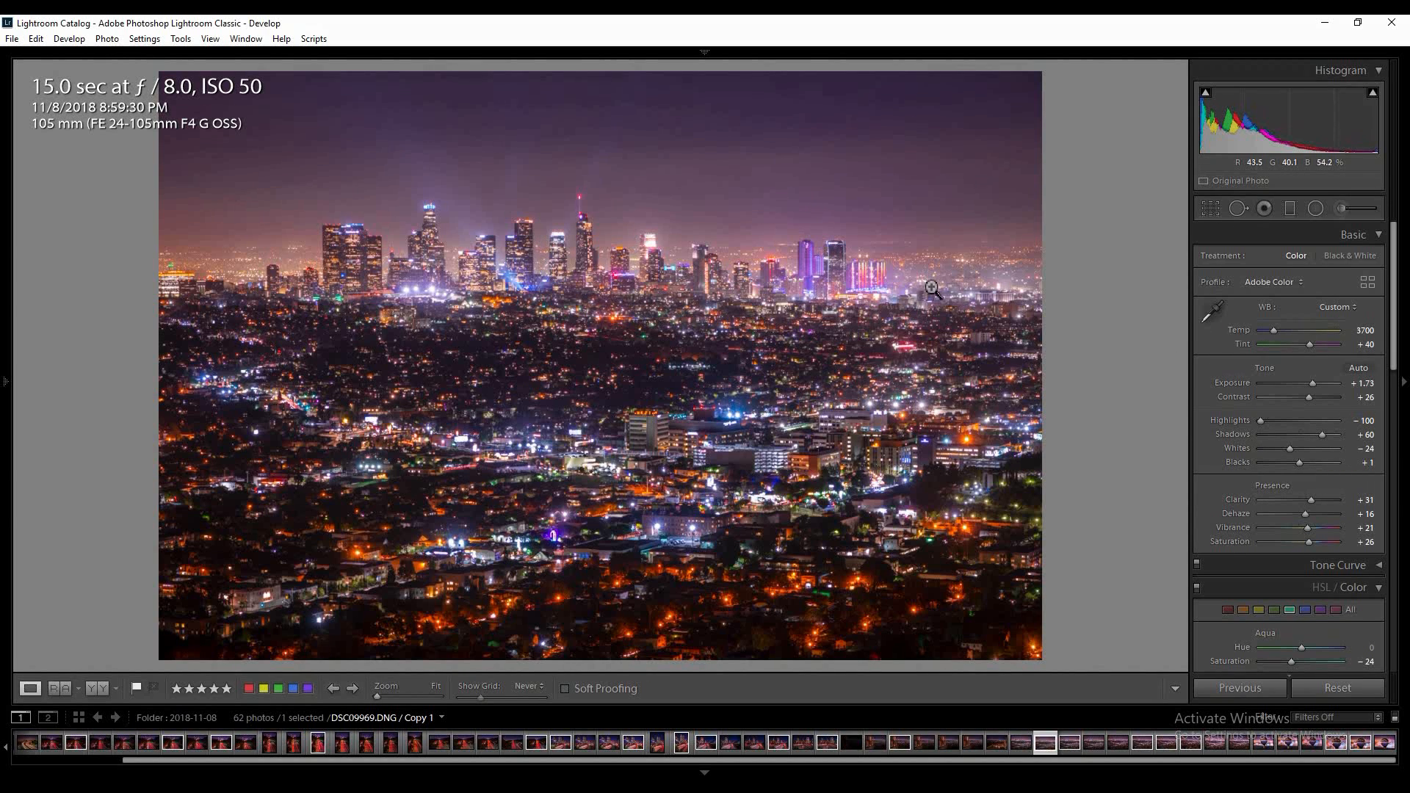
Try a 1 x 1 crop on the photo, undo it, and finish cropping with the Original aspect.
{"action": "left_click", "coordinate": [1212, 207]}
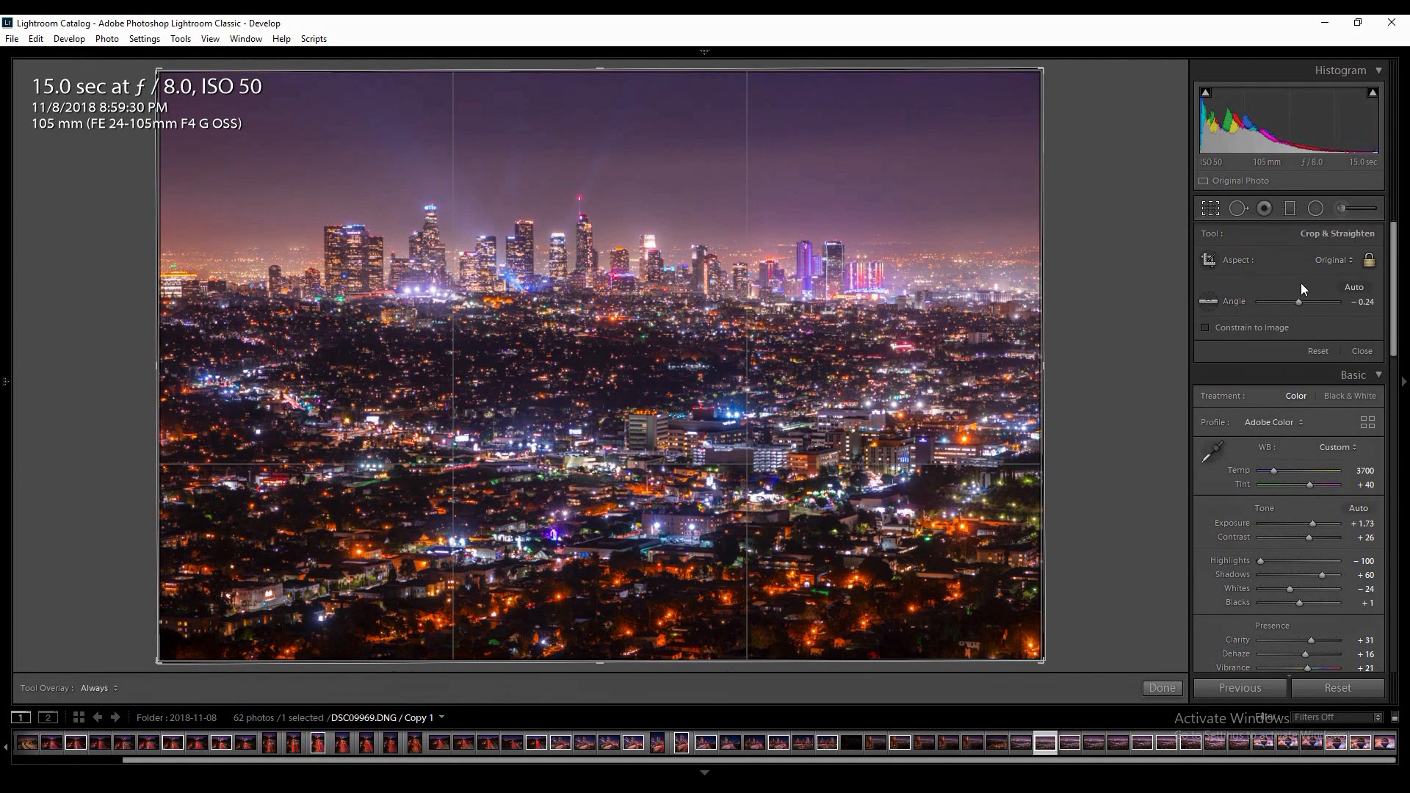
{"action": "left_click", "coordinate": [1336, 261]}
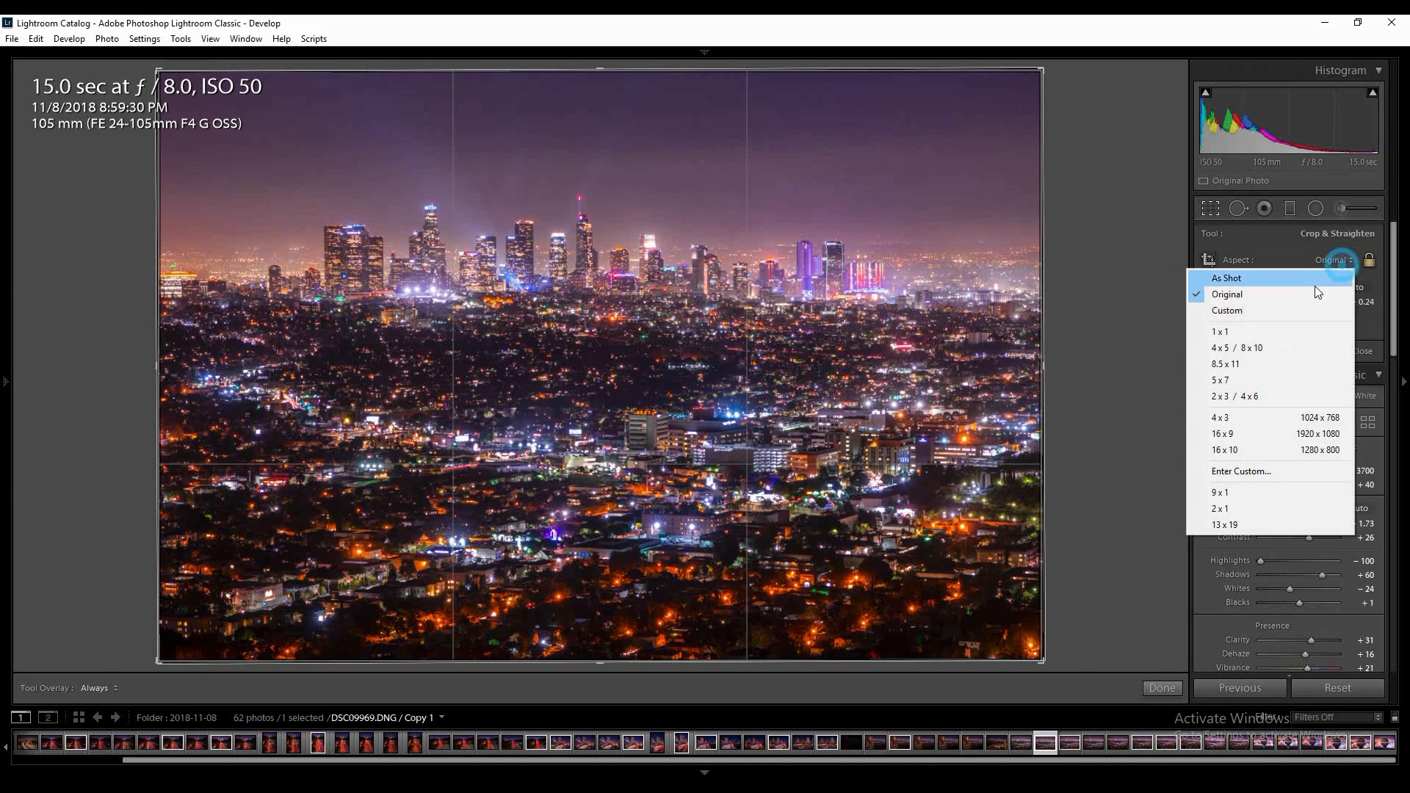
{"action": "left_click", "coordinate": [1285, 331]}
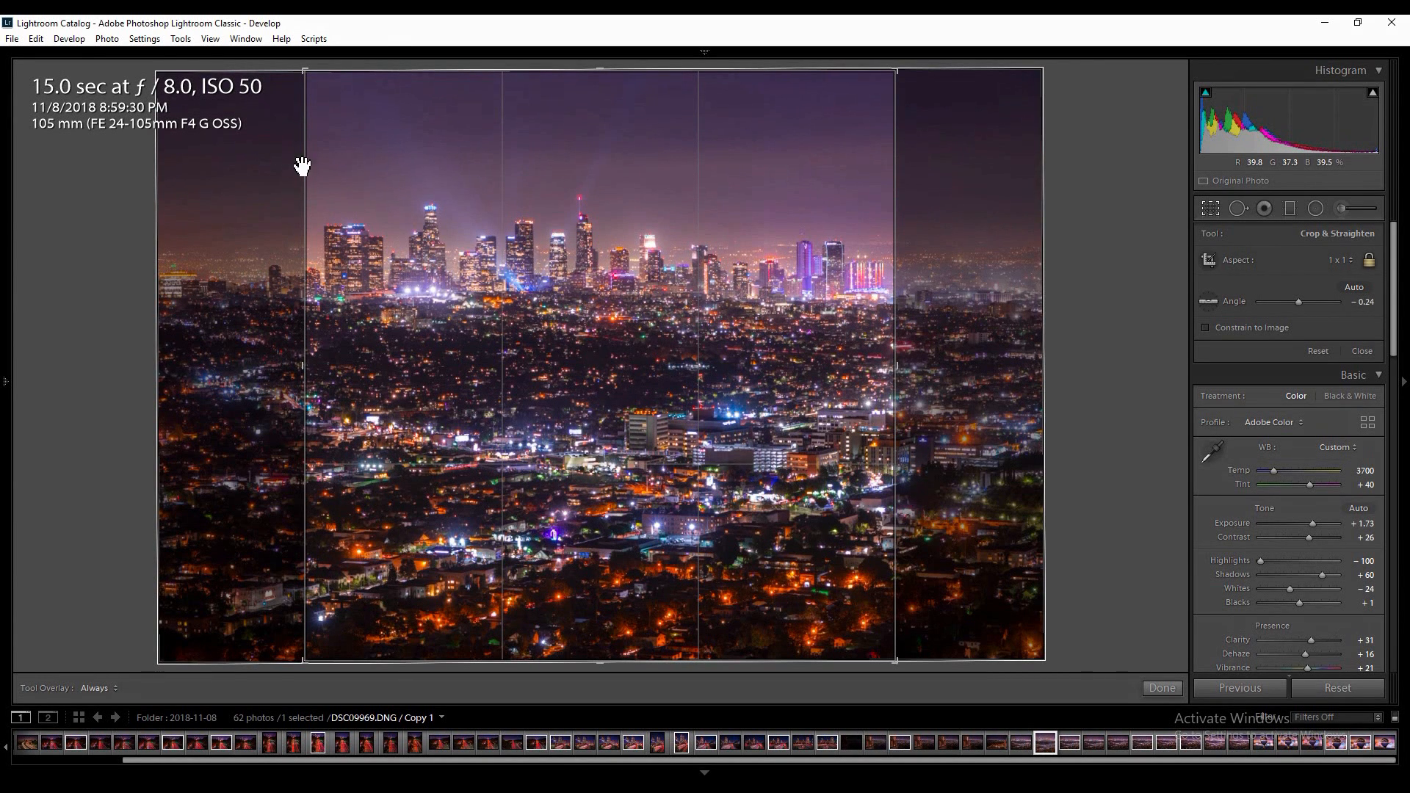
{"action": "left_click", "coordinate": [36, 40]}
{"action": "left_click", "coordinate": [81, 55]}
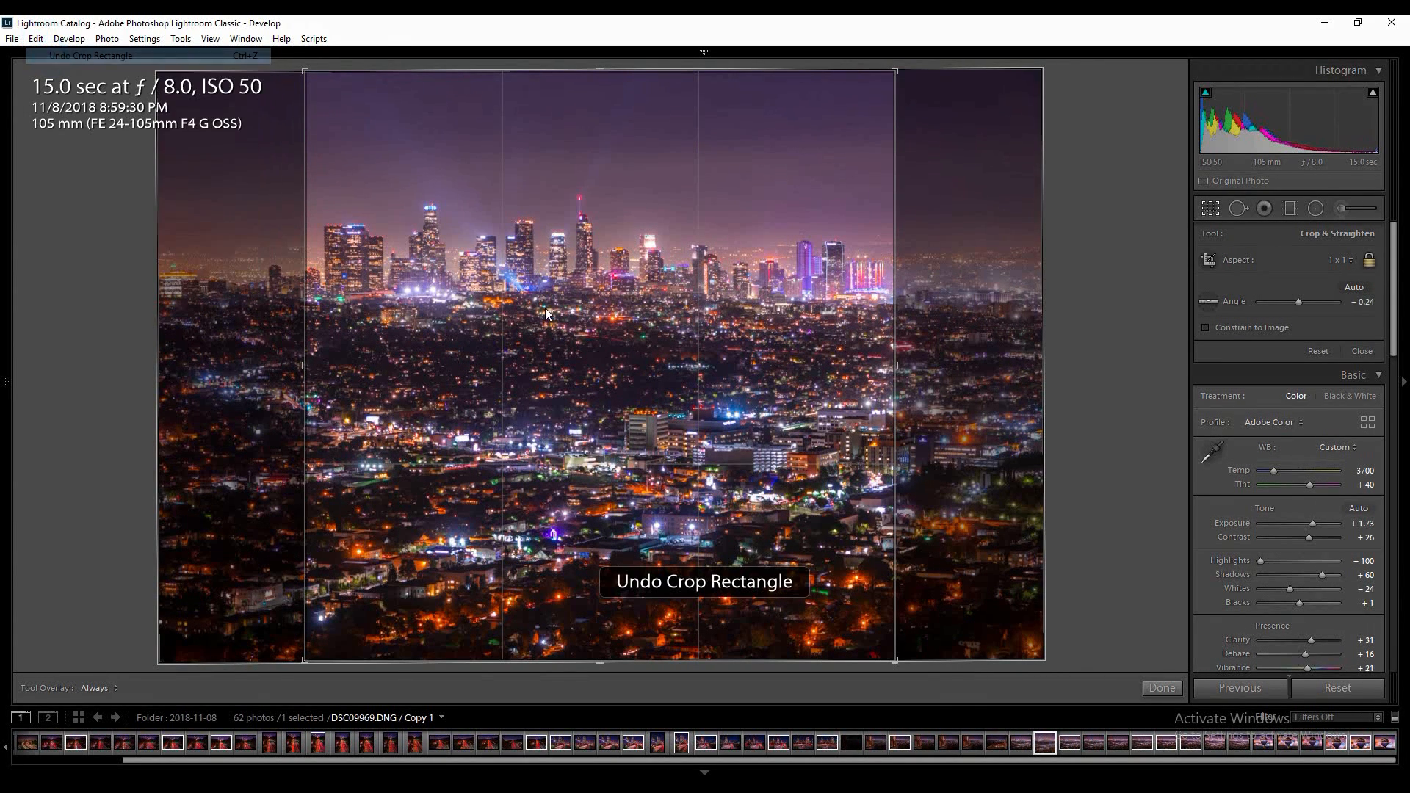
{"action": "left_click", "coordinate": [645, 361]}
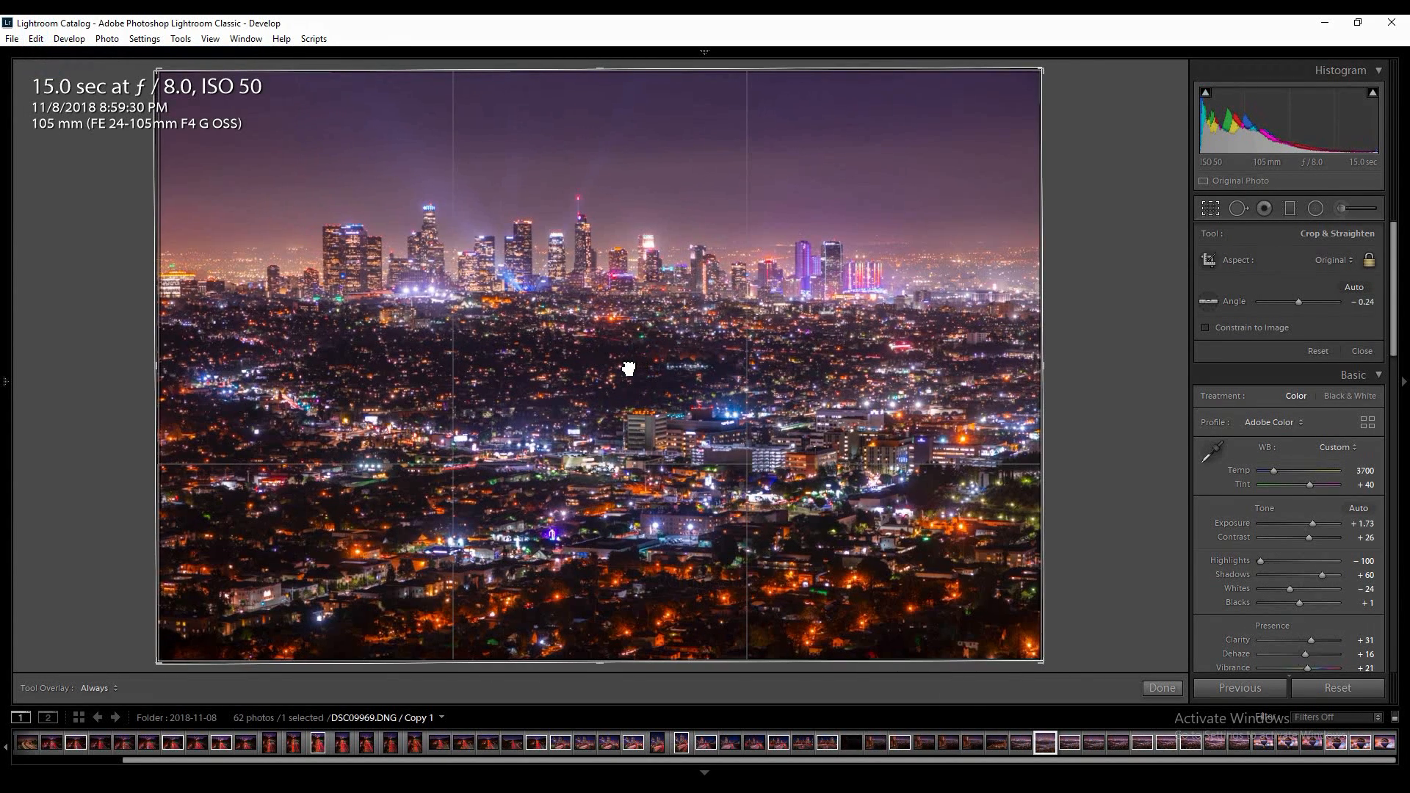
{"action": "left_click", "coordinate": [1168, 688]}
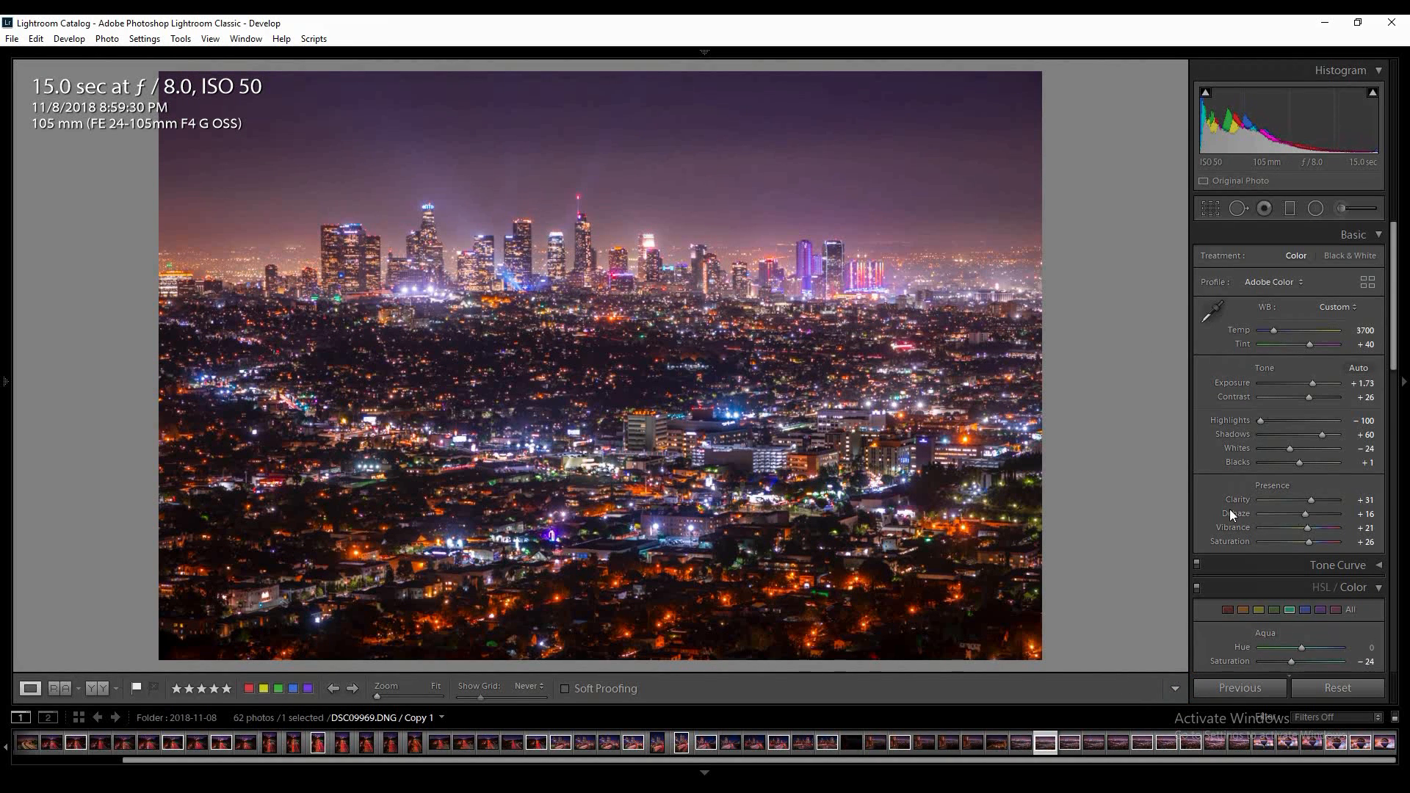
Inspect the downtown skyscrapers at 1:1 zoom, from the tallest spire to the blue-topped tower, and return to the full photo.
{"action": "scroll", "coordinate": [1230, 509], "scroll_direction": "down", "scroll_amount": 10}
{"action": "scroll", "coordinate": [1228, 509], "scroll_direction": "up", "scroll_amount": 10}
{"action": "left_click", "coordinate": [567, 237]}
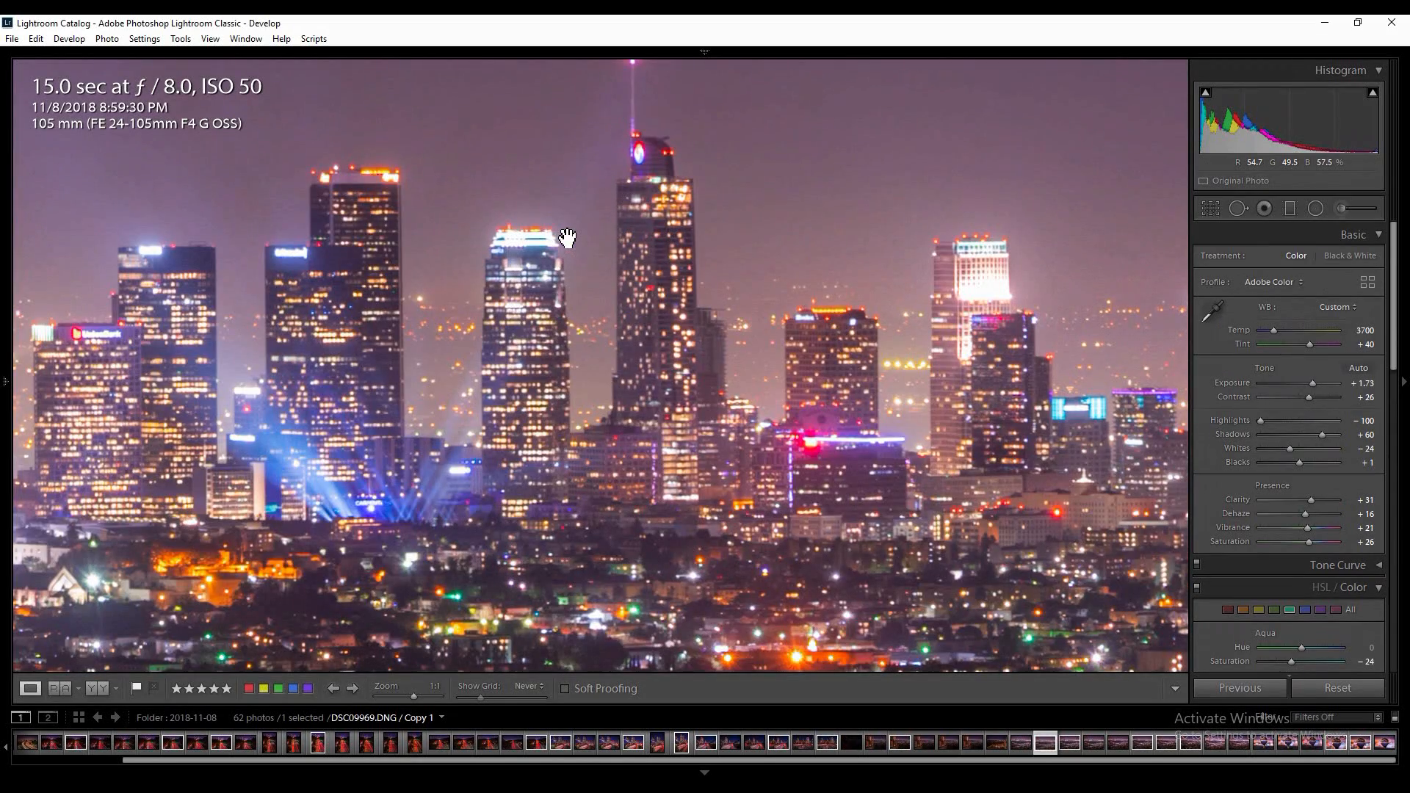
{"action": "left_click", "coordinate": [345, 235]}
{"action": "left_click", "coordinate": [431, 228]}
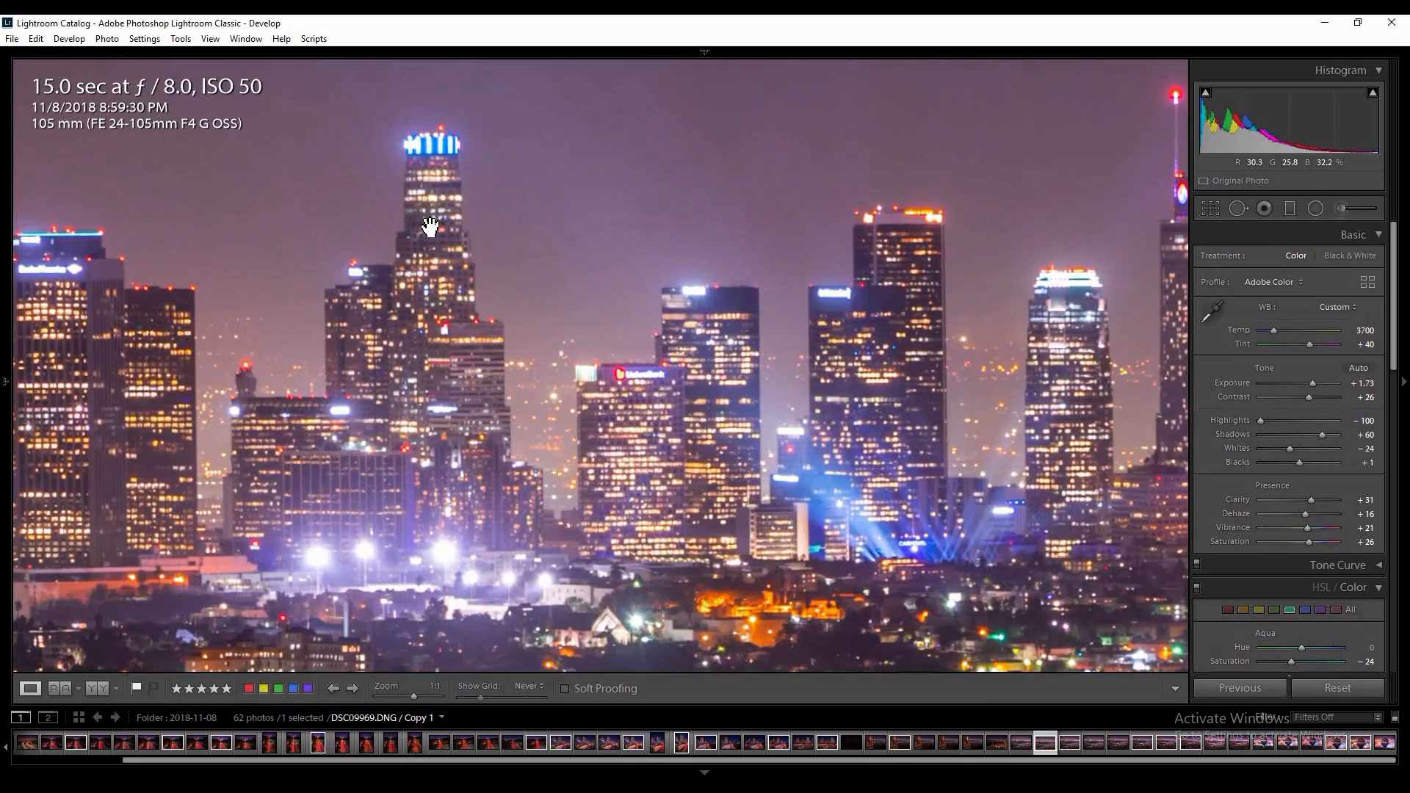
{"action": "left_click", "coordinate": [431, 228]}
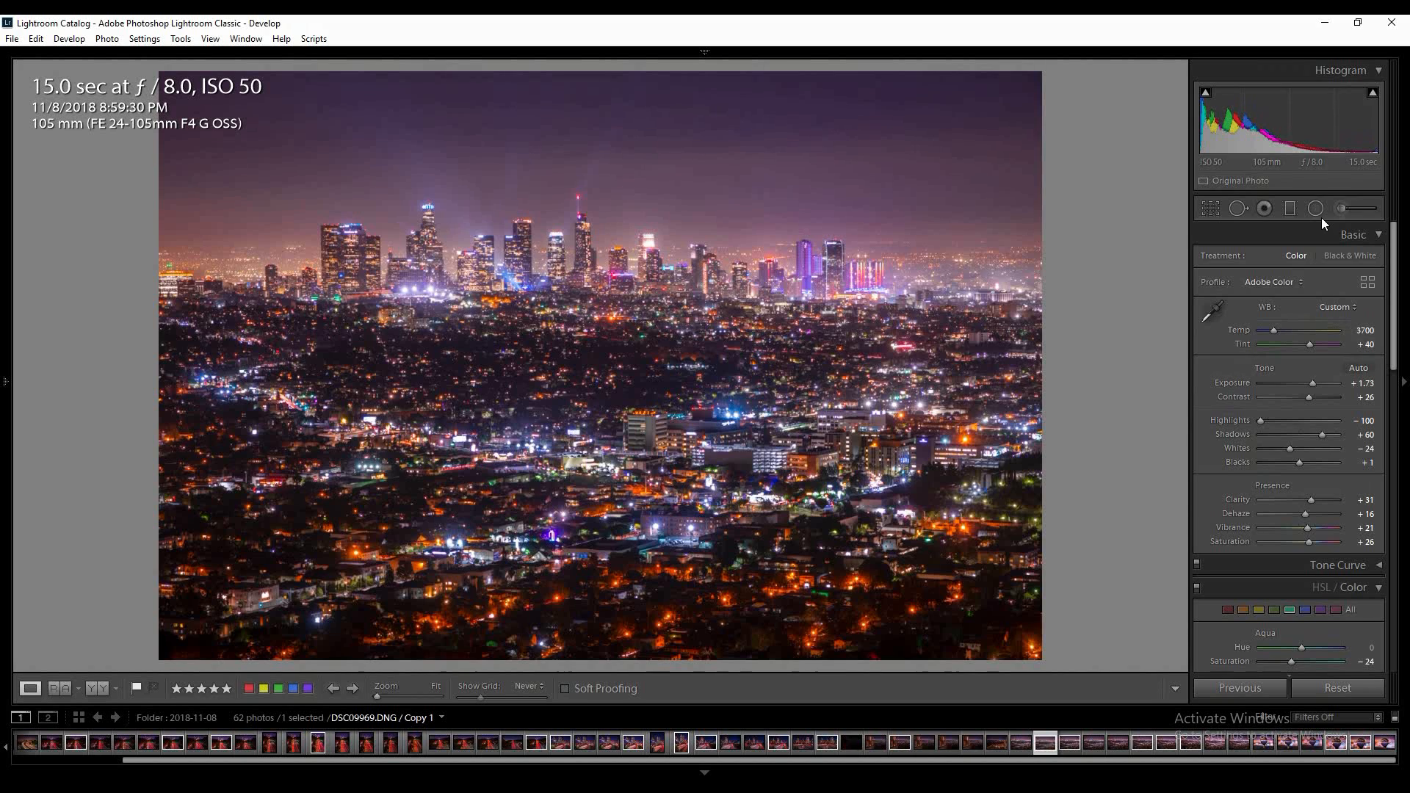
Export the photo to the hard drive as a quality 100 JPEG in the sRGB color space, using unique names for already existing files.
{"action": "left_click", "coordinate": [6, 36]}
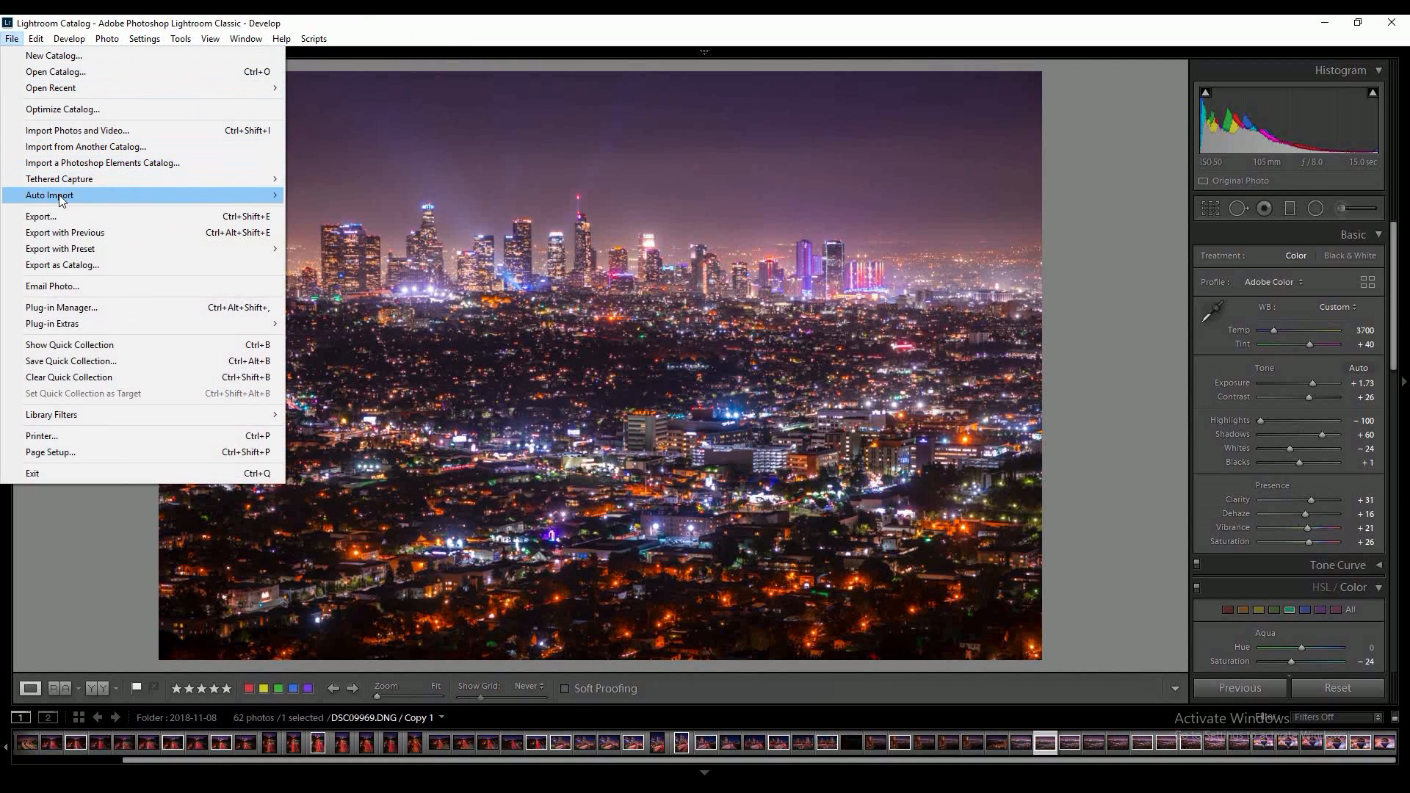
{"action": "left_click", "coordinate": [63, 211]}
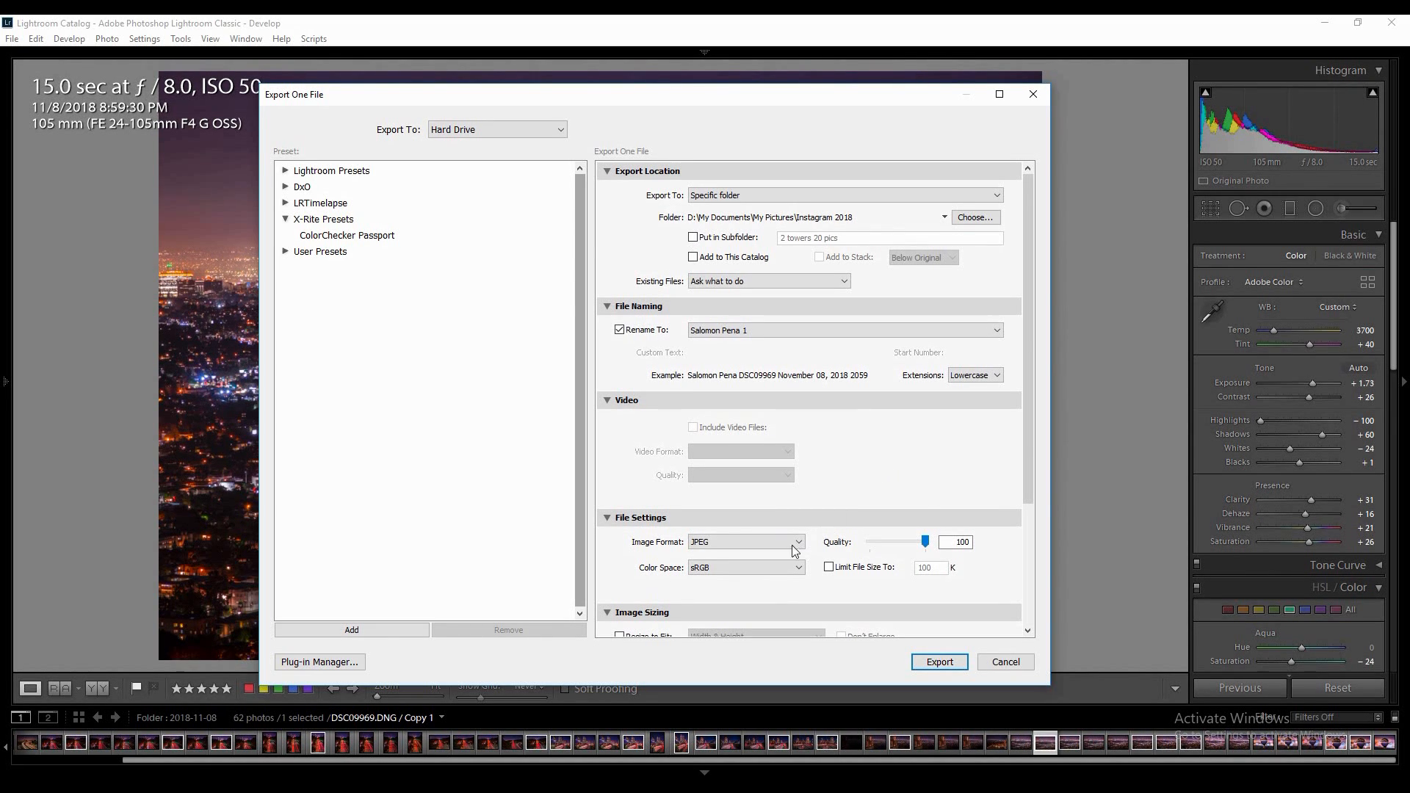
{"action": "left_click", "coordinate": [782, 567]}
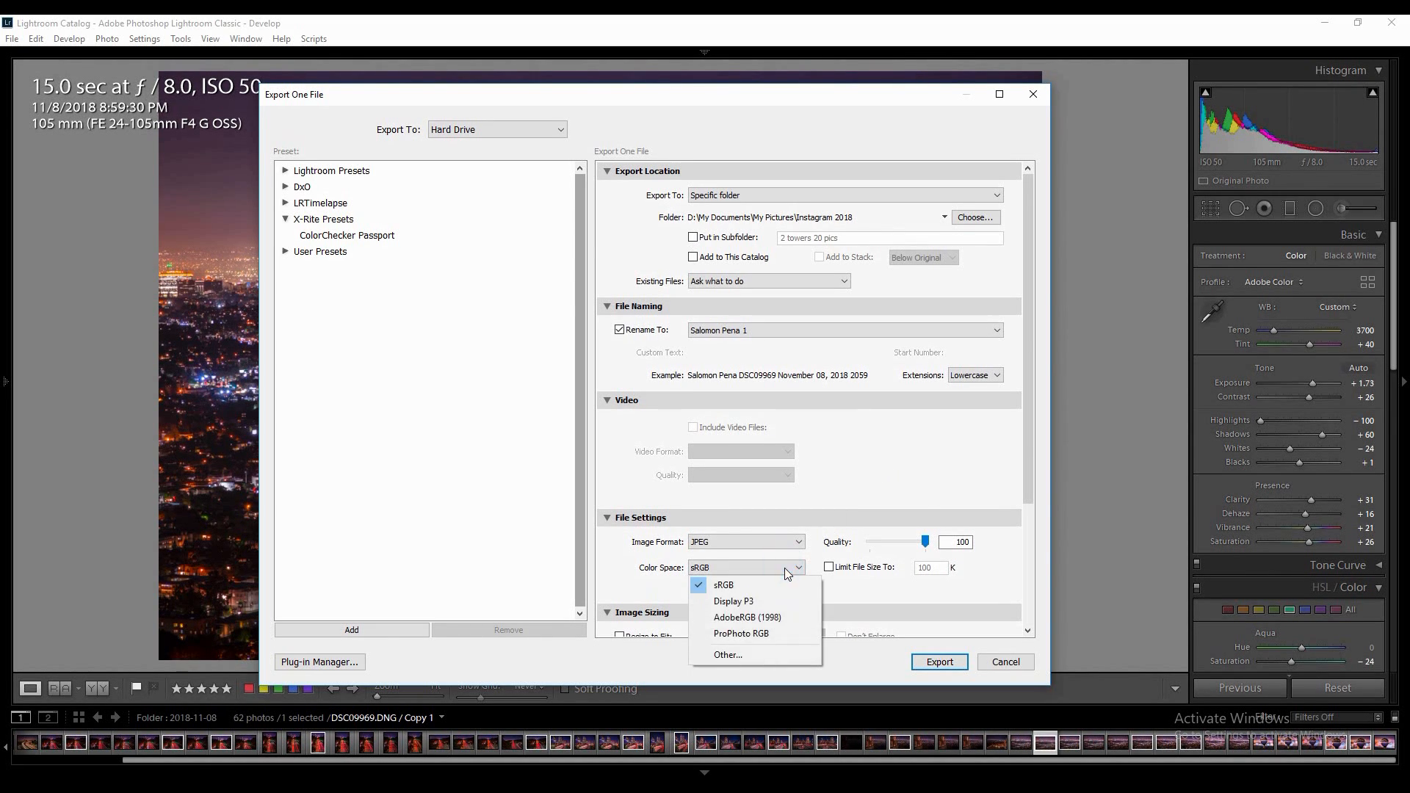
{"action": "left_click", "coordinate": [846, 493]}
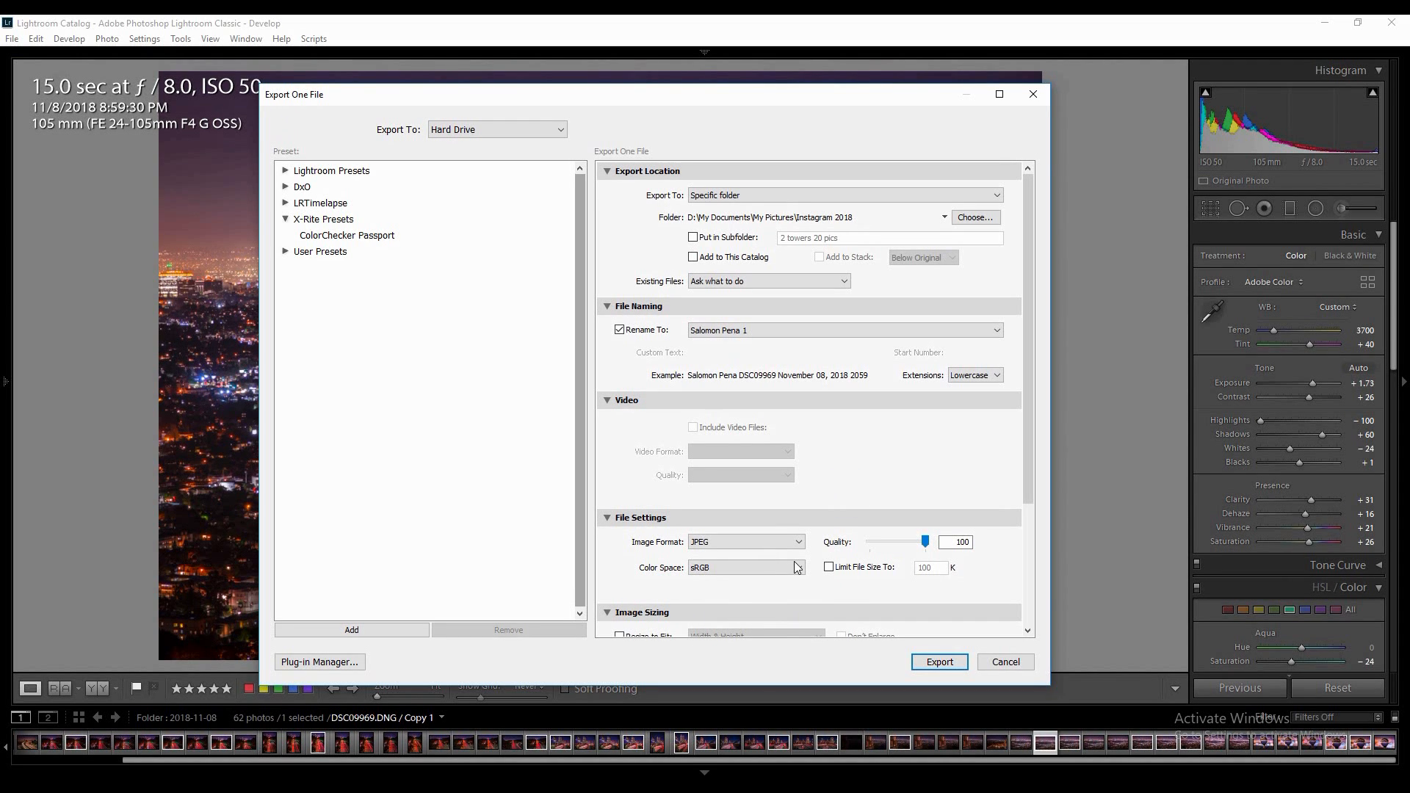
{"action": "left_click", "coordinate": [797, 567]}
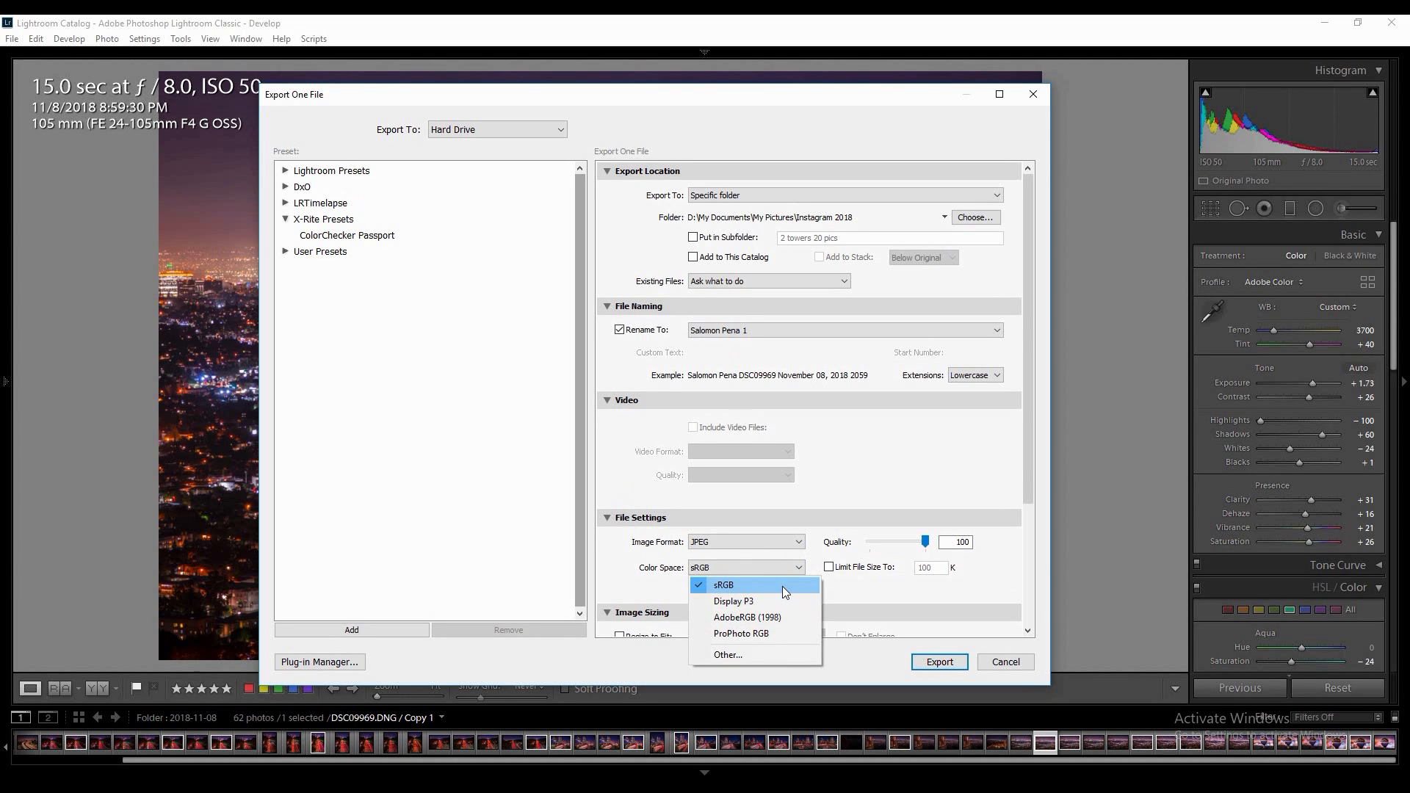
{"action": "left_click", "coordinate": [782, 586]}
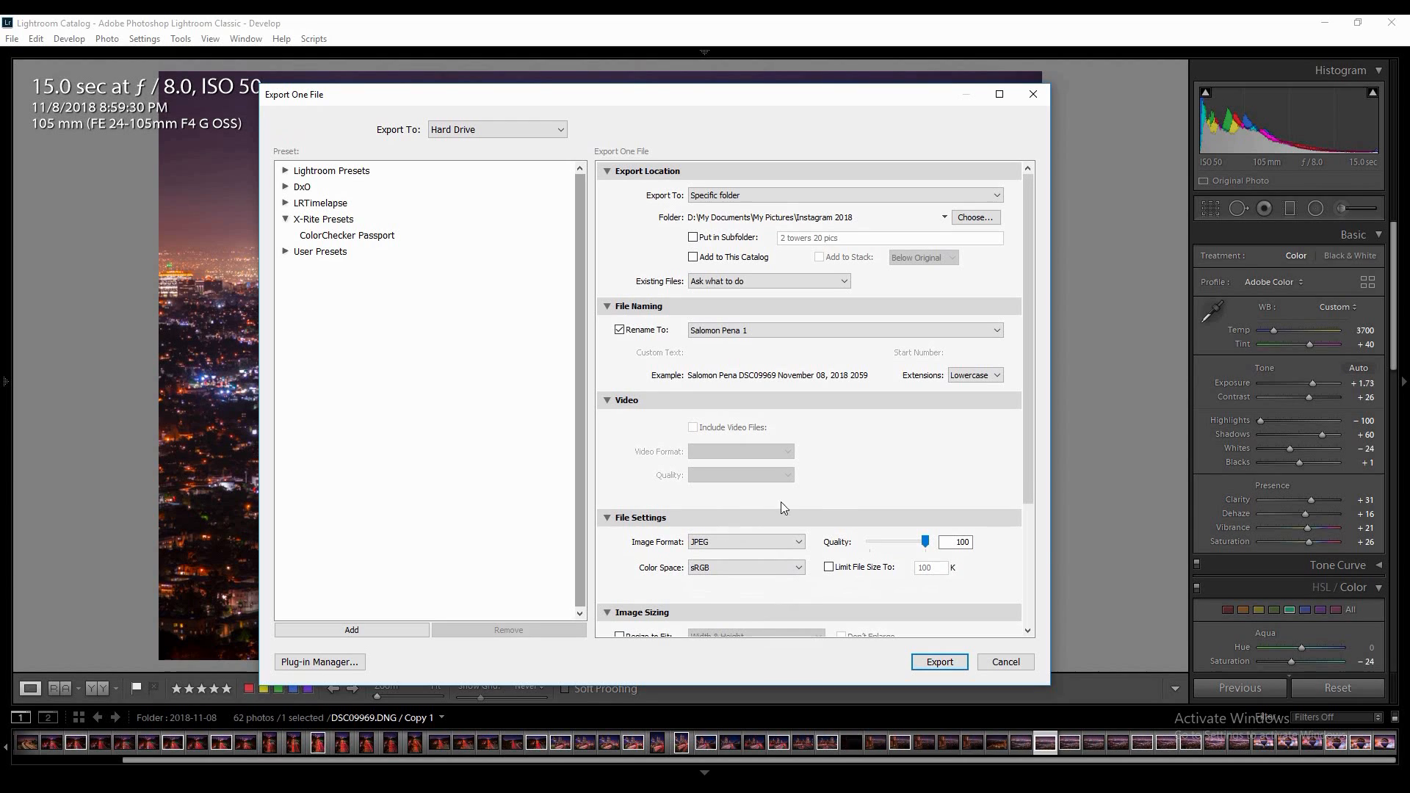
{"action": "left_click", "coordinate": [788, 567]}
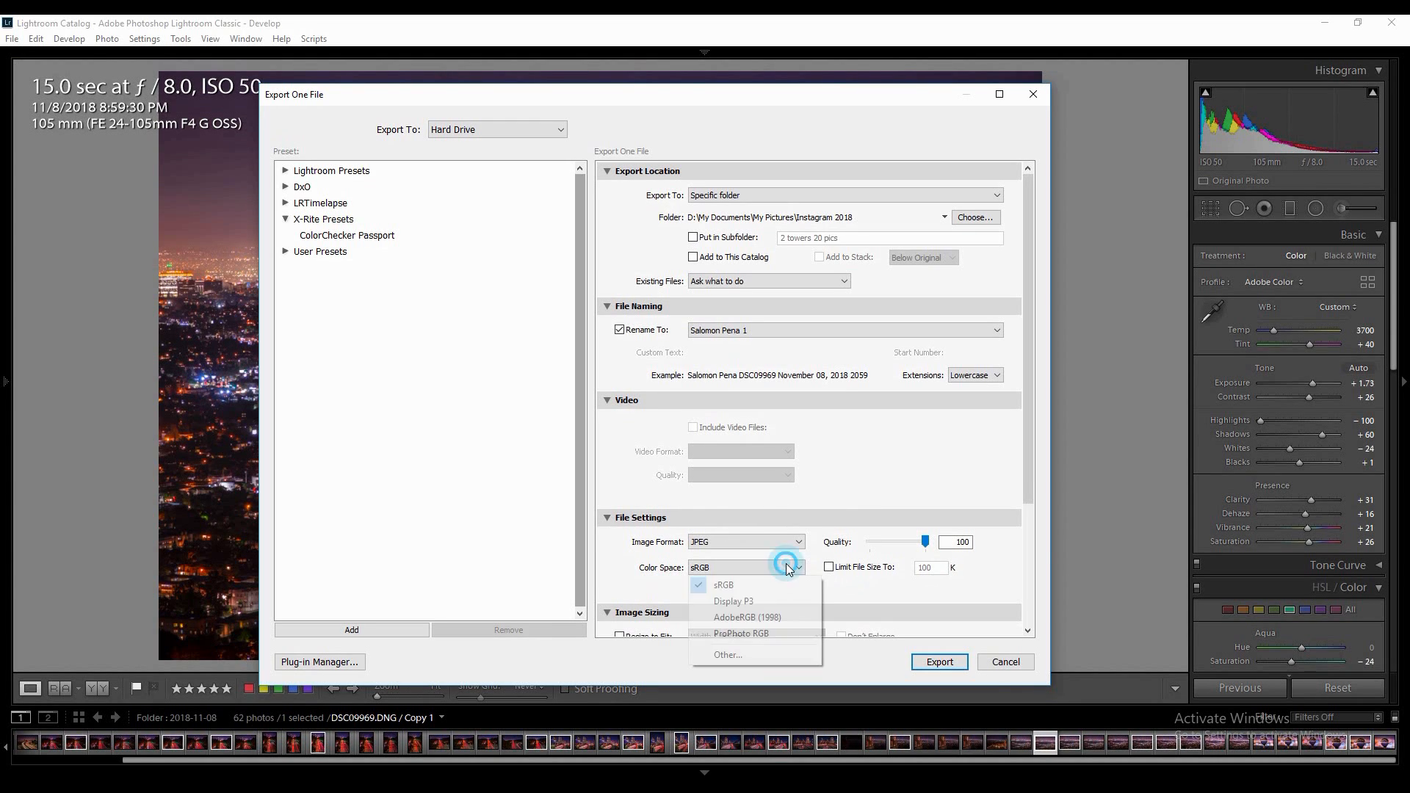
{"action": "left_click", "coordinate": [773, 584]}
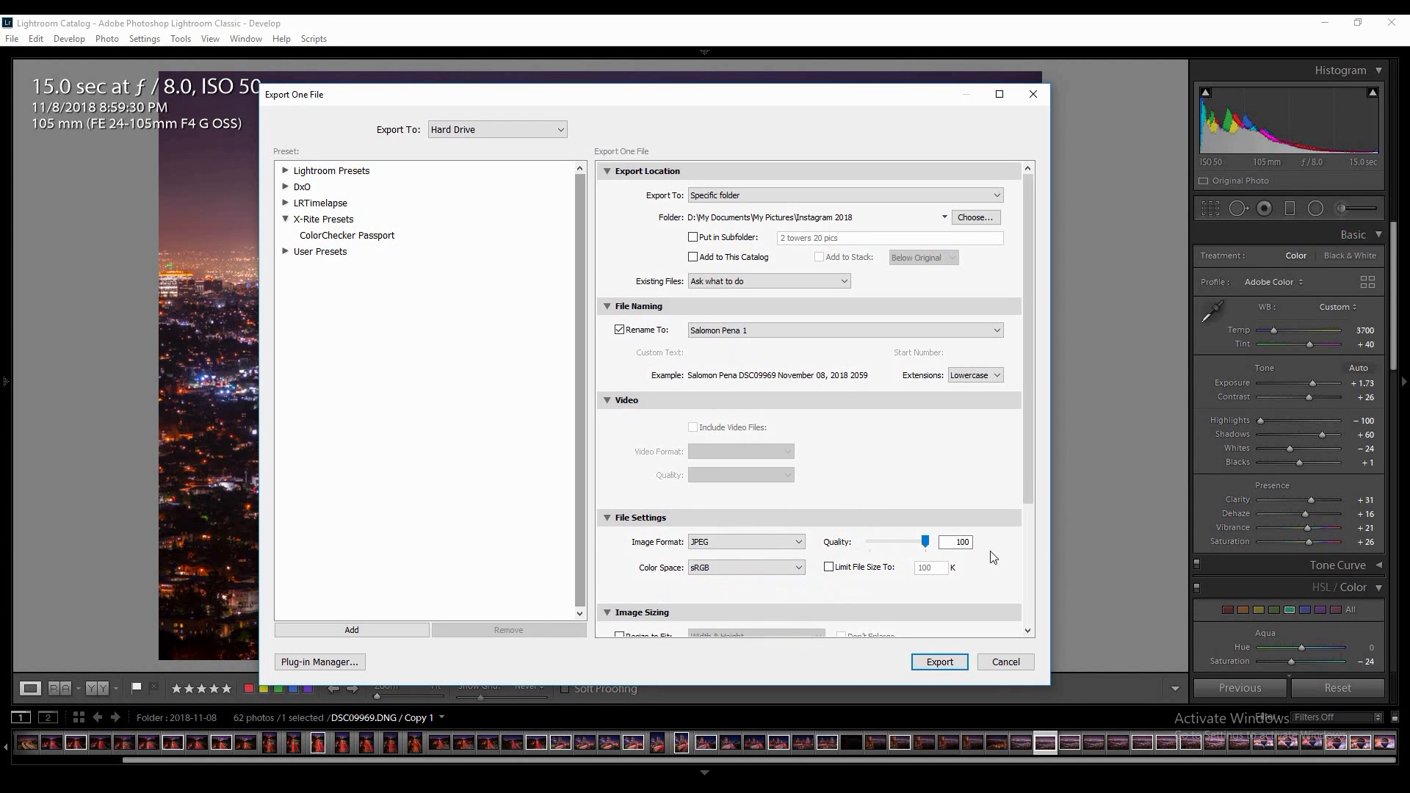
{"action": "left_click", "coordinate": [939, 662]}
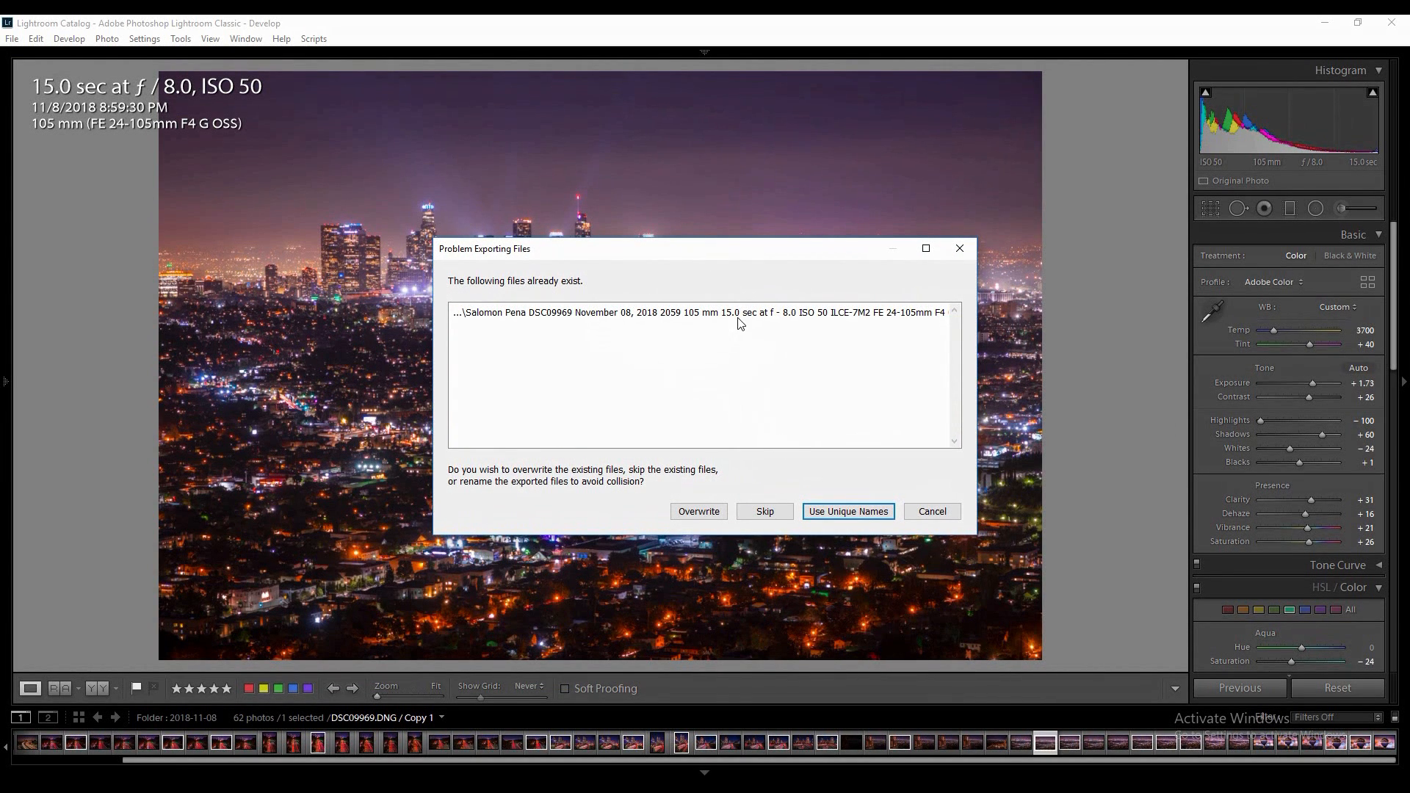
{"action": "left_click", "coordinate": [850, 512]}
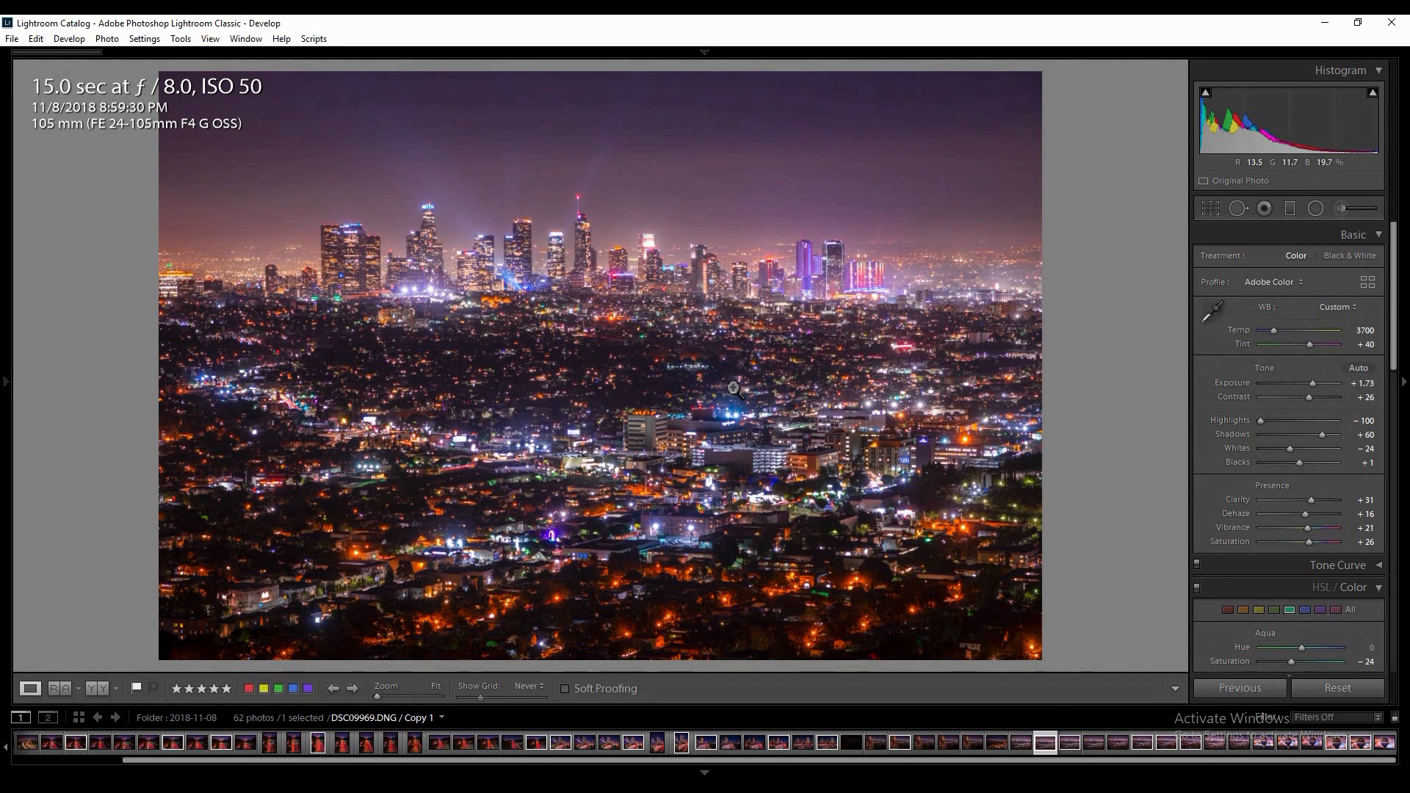